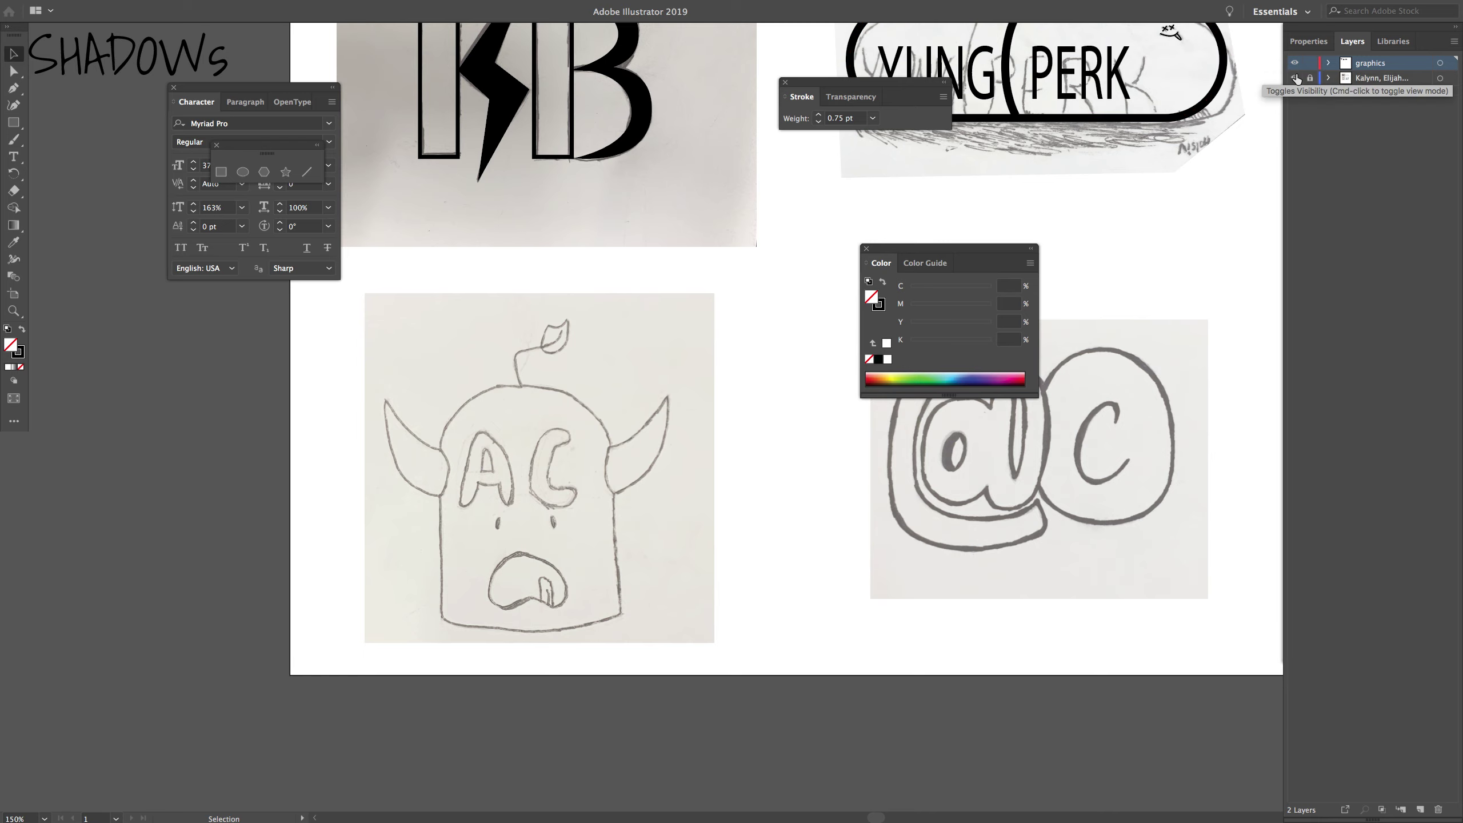
# Toggle the graphics layer's visibility off and on, and move the shape palette aside.
pyautogui.click(1295, 64)
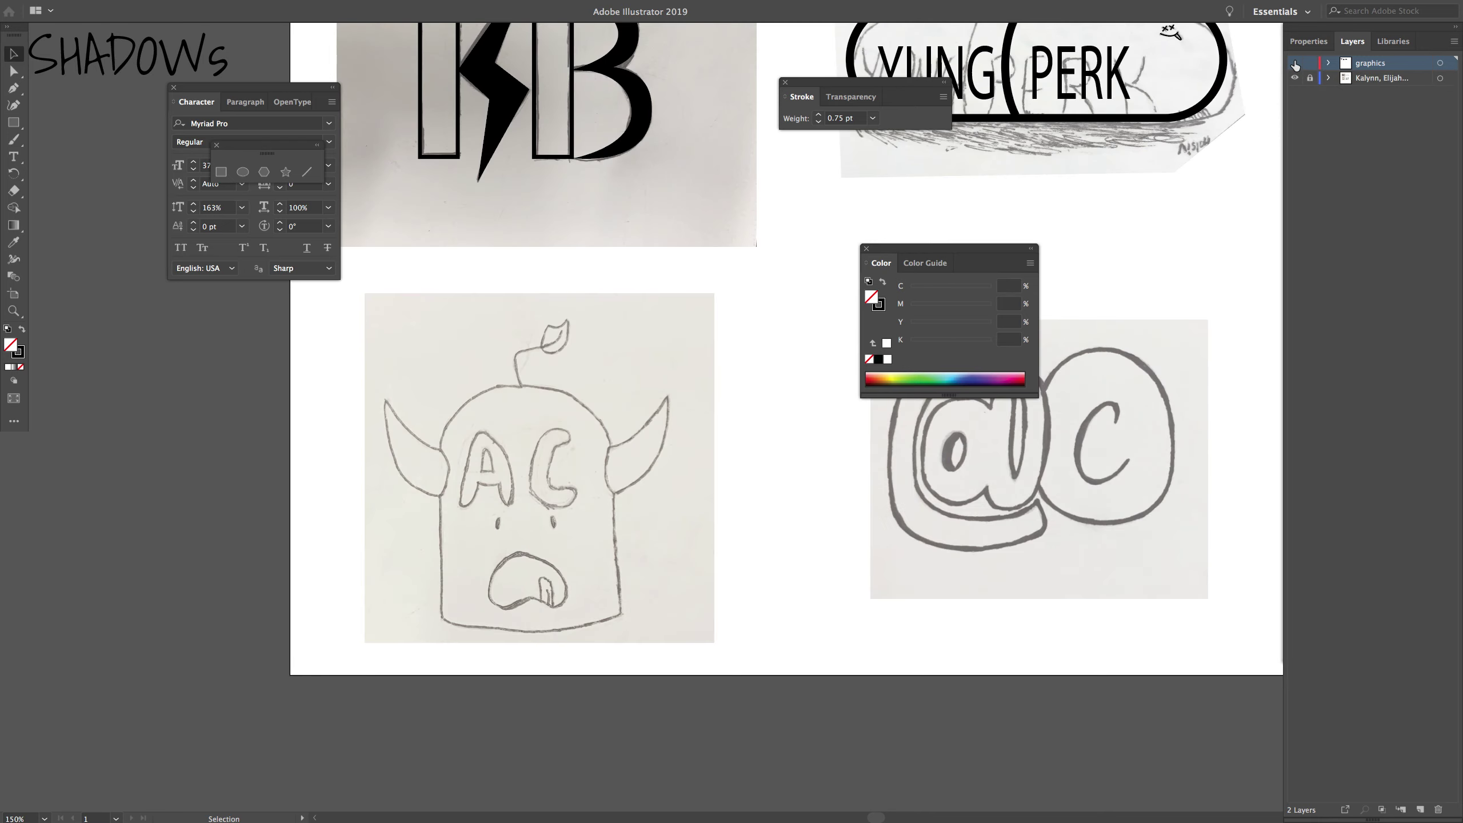
pyautogui.click(1296, 64)
pyautogui.click(1295, 65)
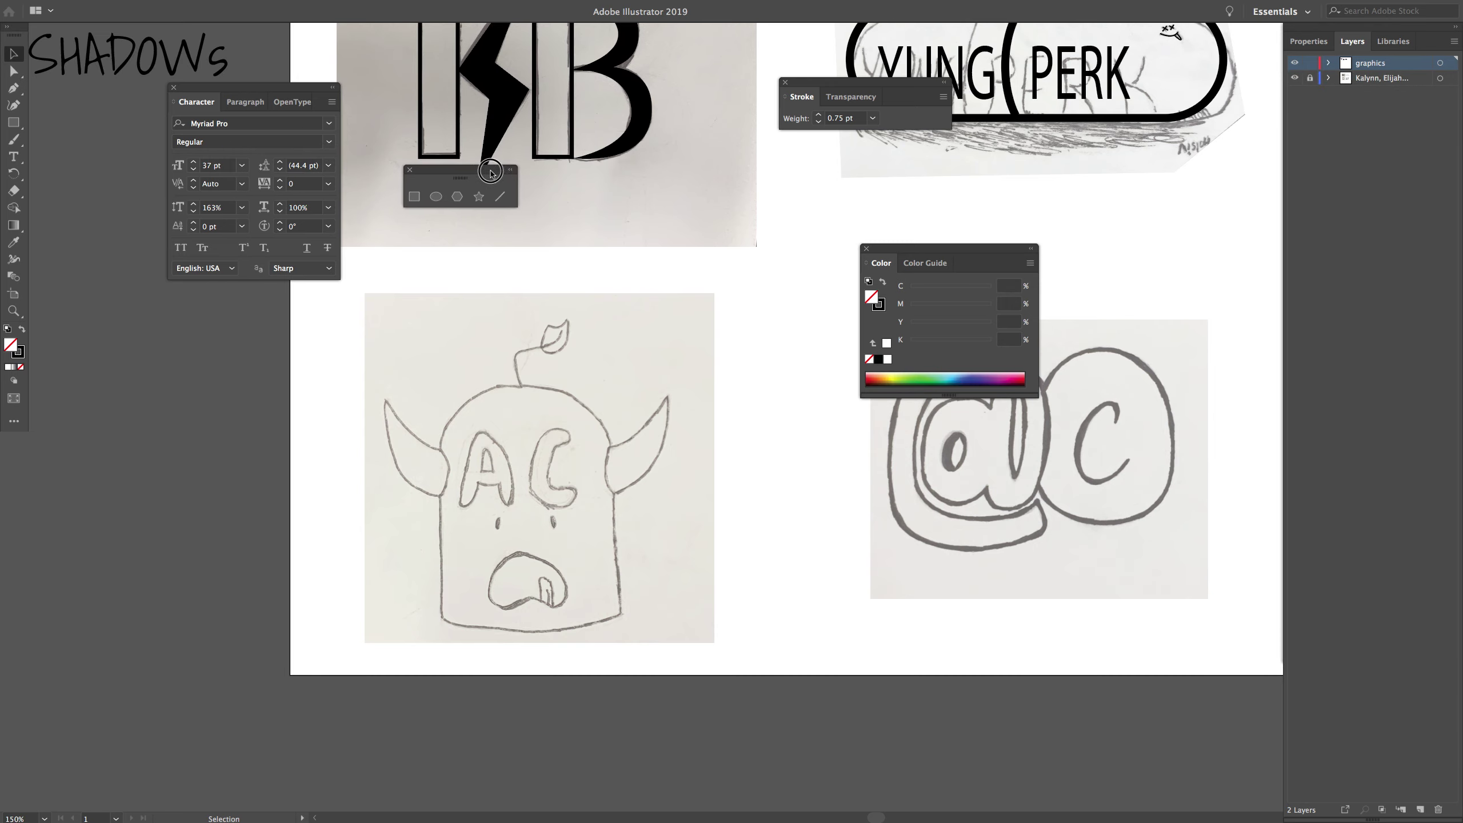
pyautogui.moveTo(296, 144); pyautogui.dragTo(531, 196)
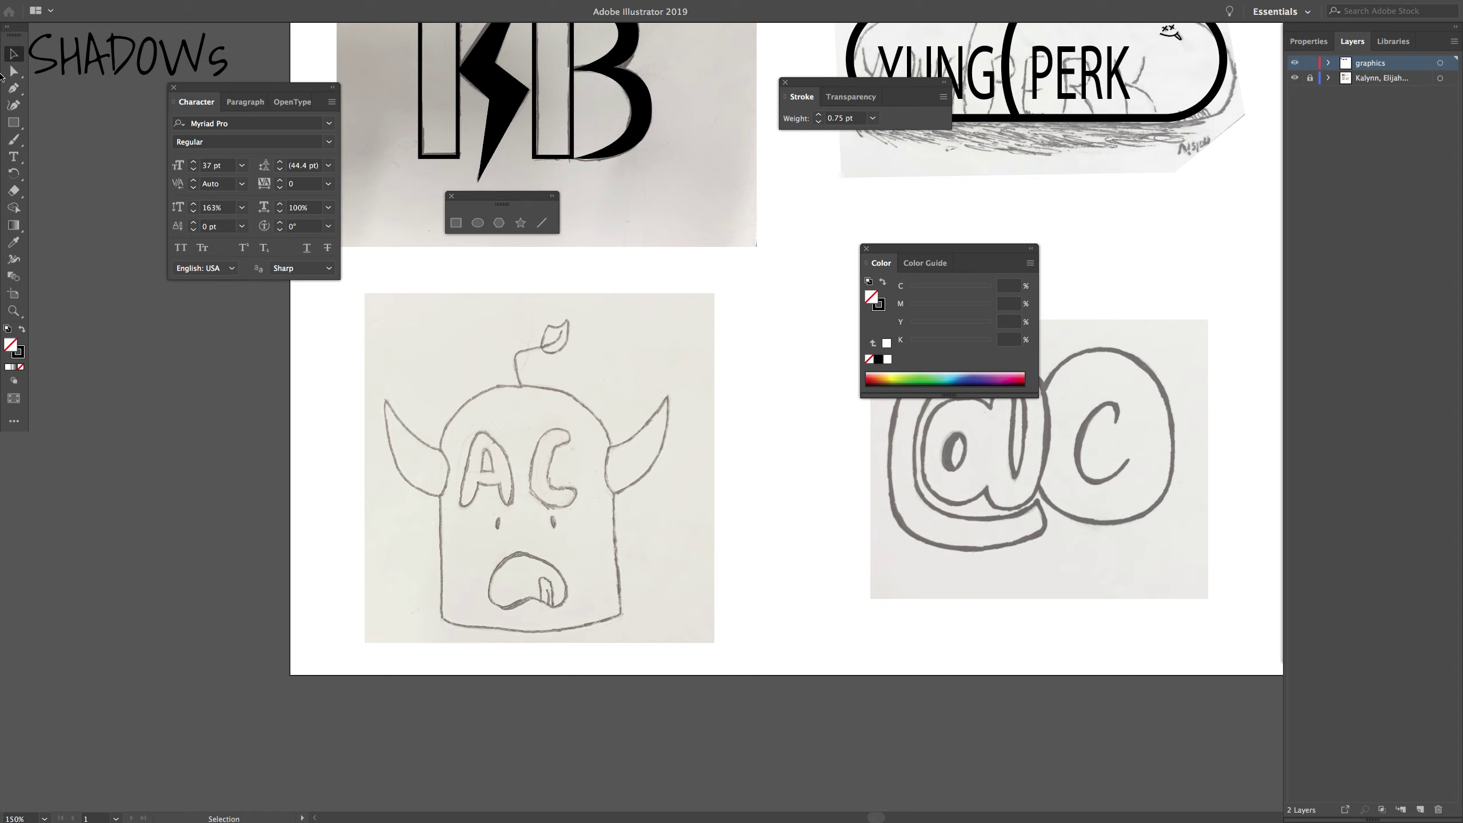
# Place the first Pen anchor at the left horn's tip and zoom in around it.
pyautogui.click(14, 87)
pyautogui.moveTo(385, 401); pyautogui.dragTo(391, 411)
pyautogui.hotkey('ctrl', '+')
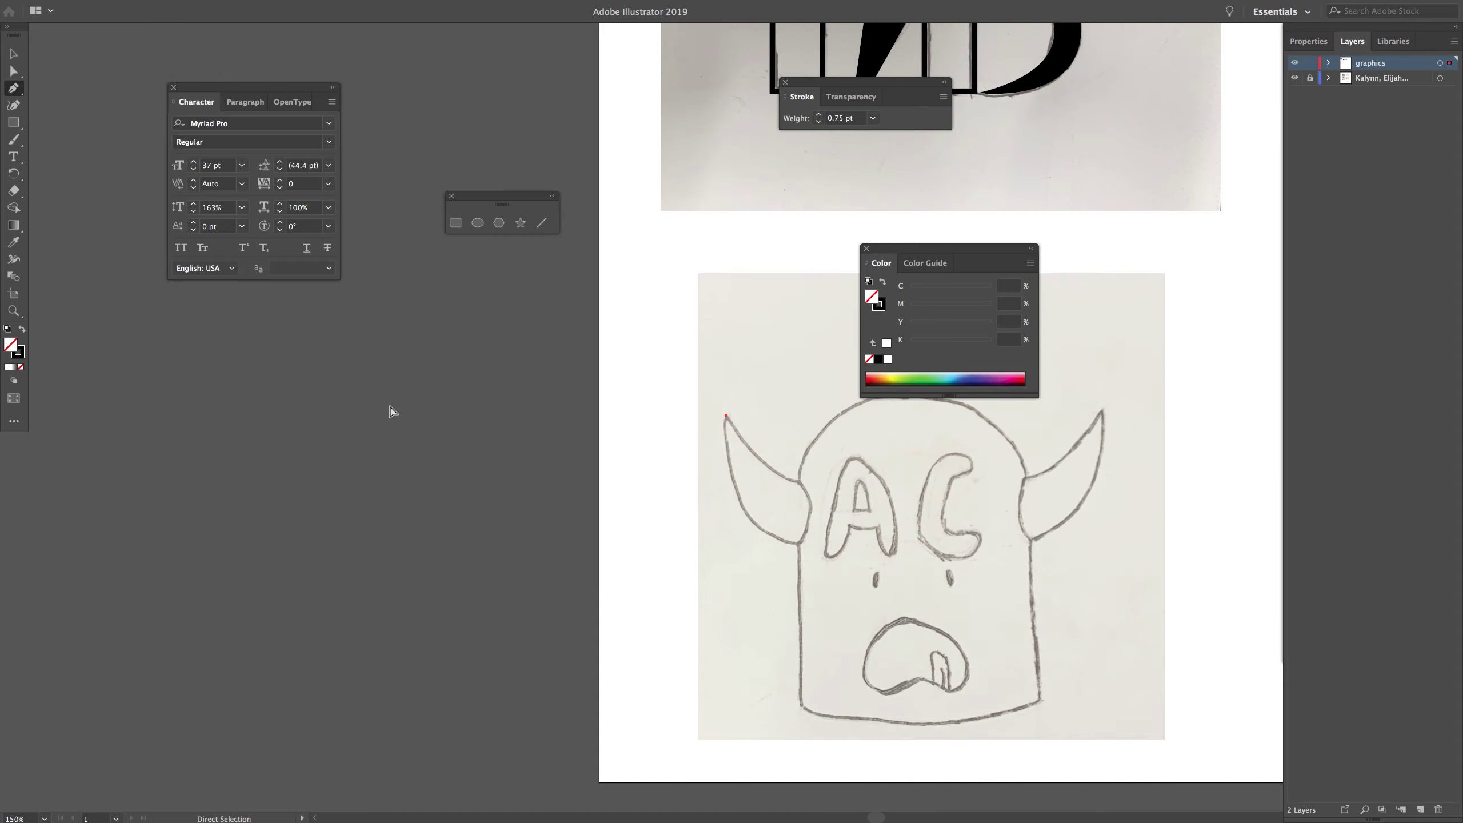
pyautogui.hotkey('ctrl', '+')
pyautogui.hotkey('ctrl', '+')
pyautogui.hotkey('ctrl', '+')
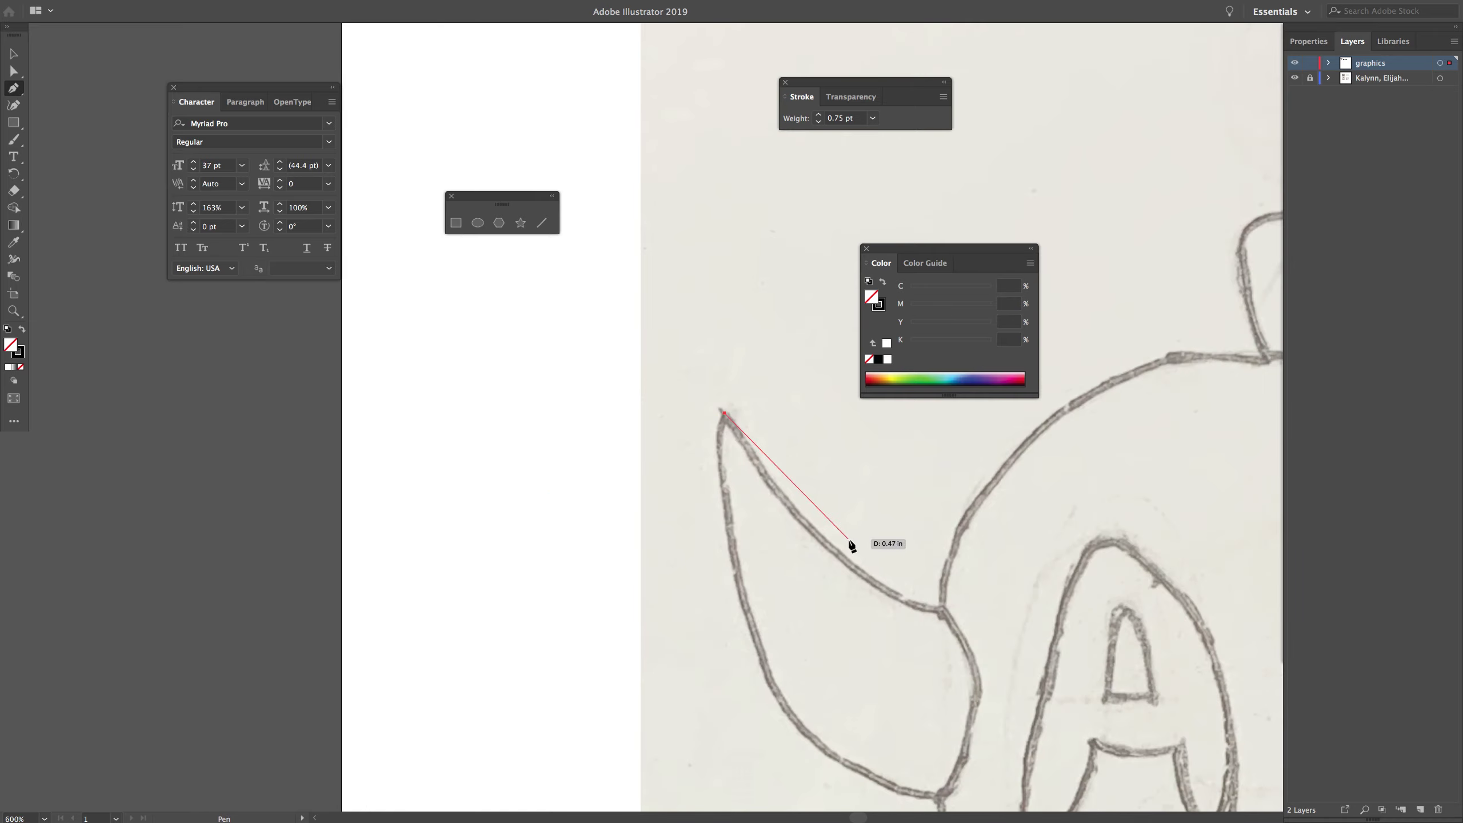
pyautogui.press('space')
pyautogui.moveTo(866, 553); pyautogui.dragTo(634, 428)
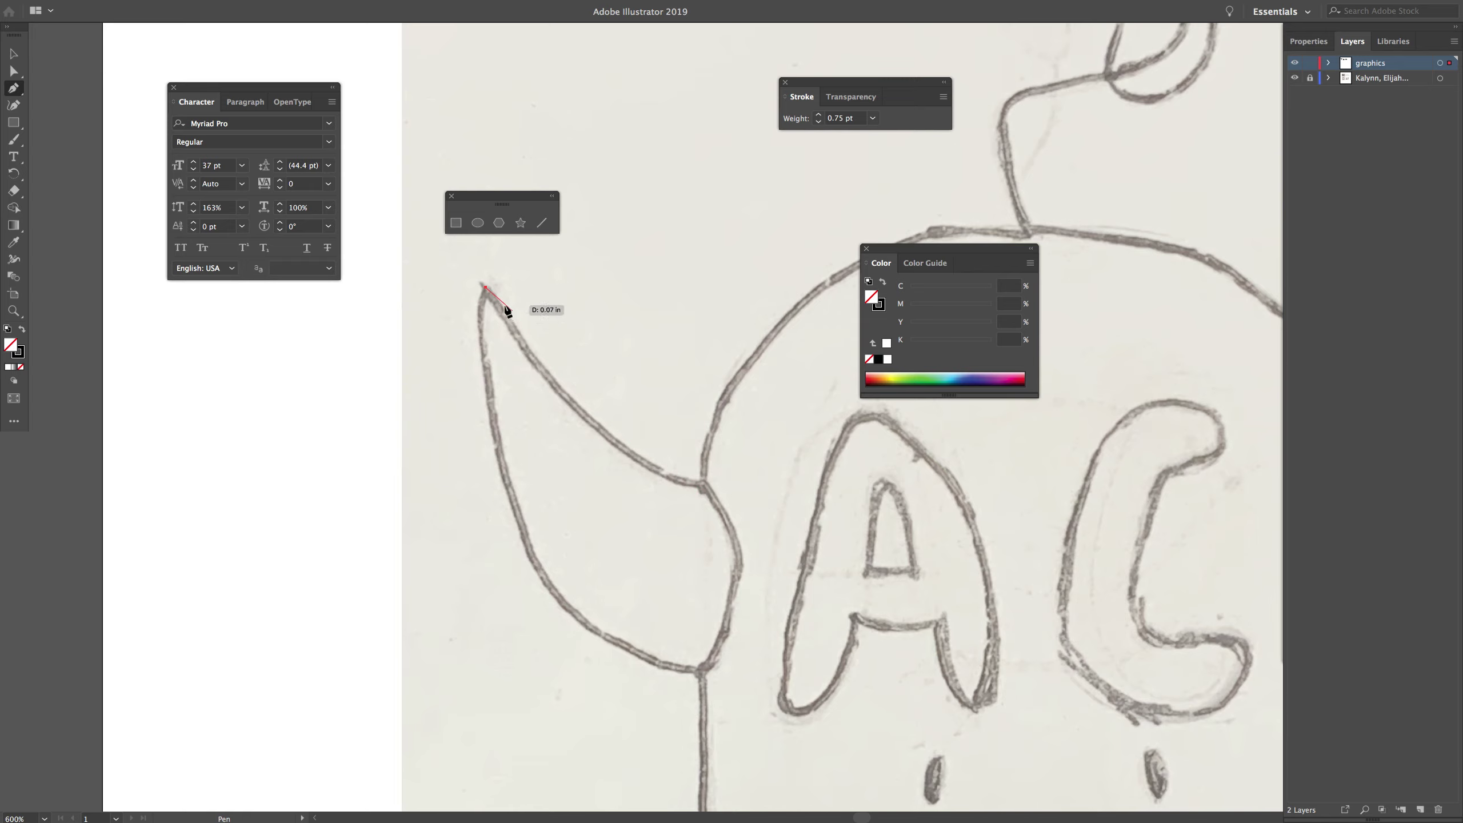
# Trace curved anchors along the horn's edges and close the outline at the tip.
pyautogui.moveTo(703, 481); pyautogui.dragTo(847, 524)
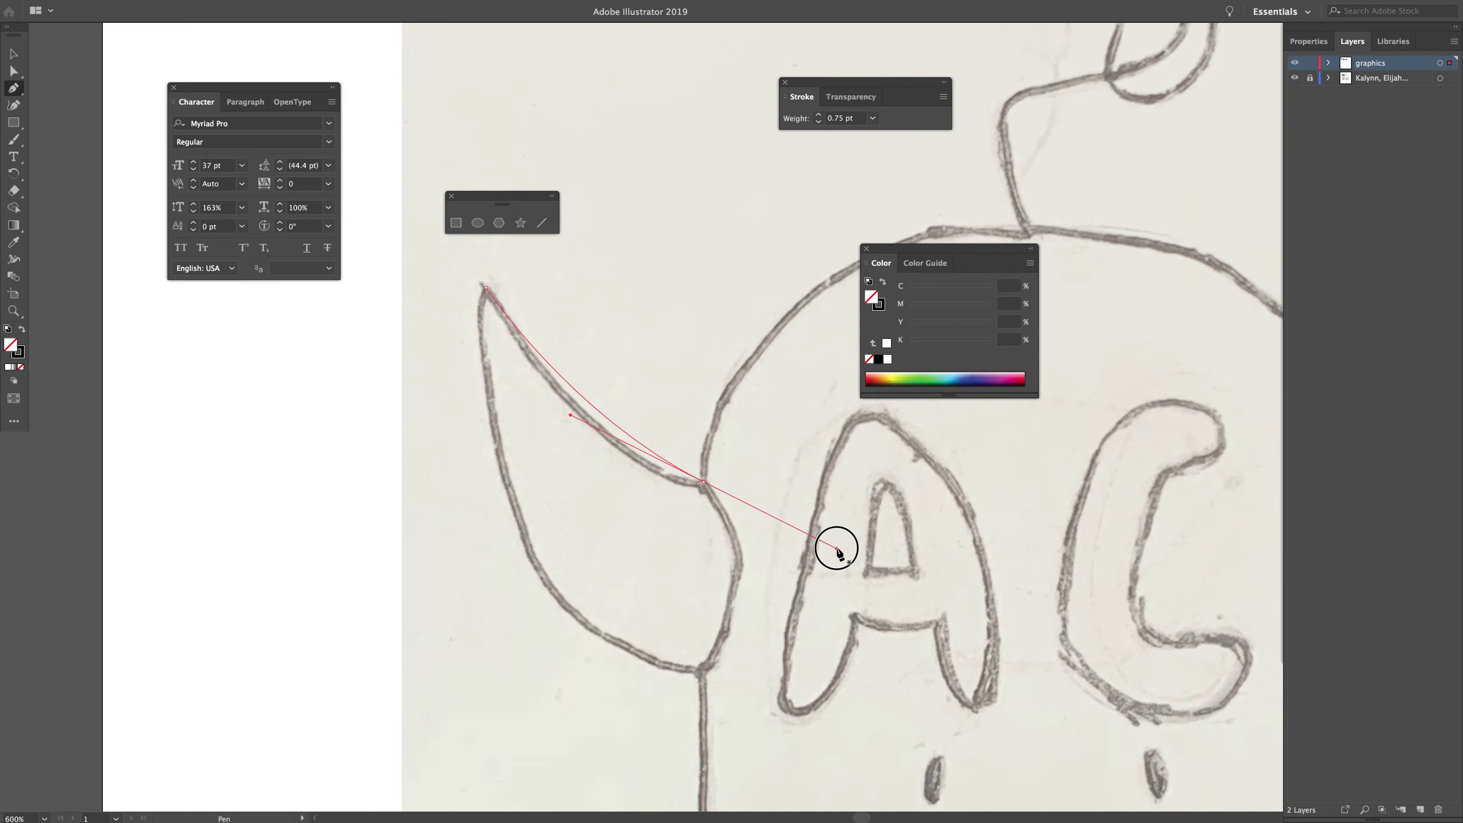
pyautogui.moveTo(847, 525); pyautogui.dragTo(844, 525)
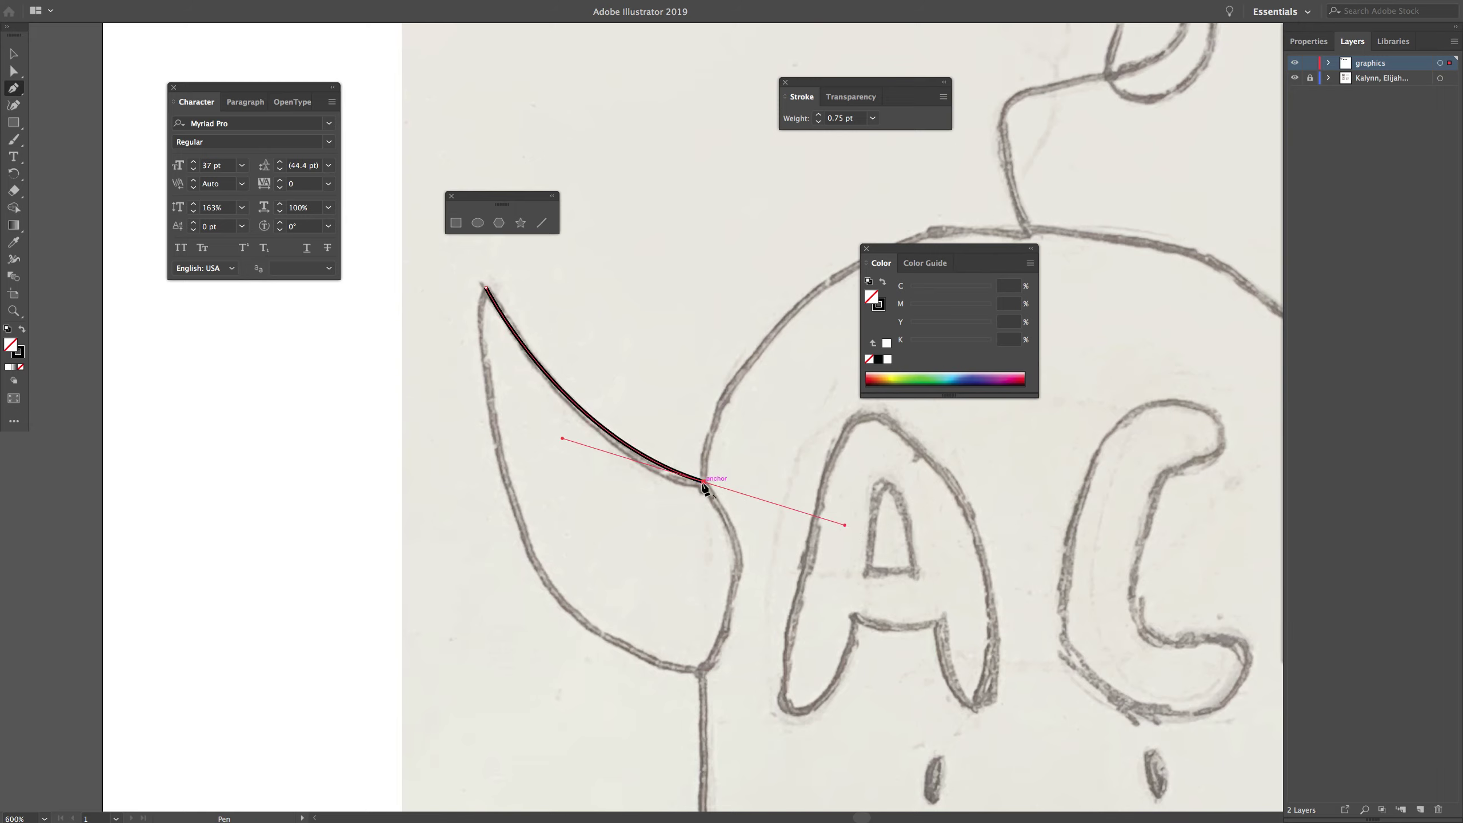
pyautogui.moveTo(703, 486); pyautogui.dragTo(708, 494)
pyautogui.moveTo(708, 494)
pyautogui.mouseDown()
pyautogui.moveTo(732, 666)
pyautogui.moveTo(700, 670)
pyautogui.moveTo(638, 727)
pyautogui.mouseUp()
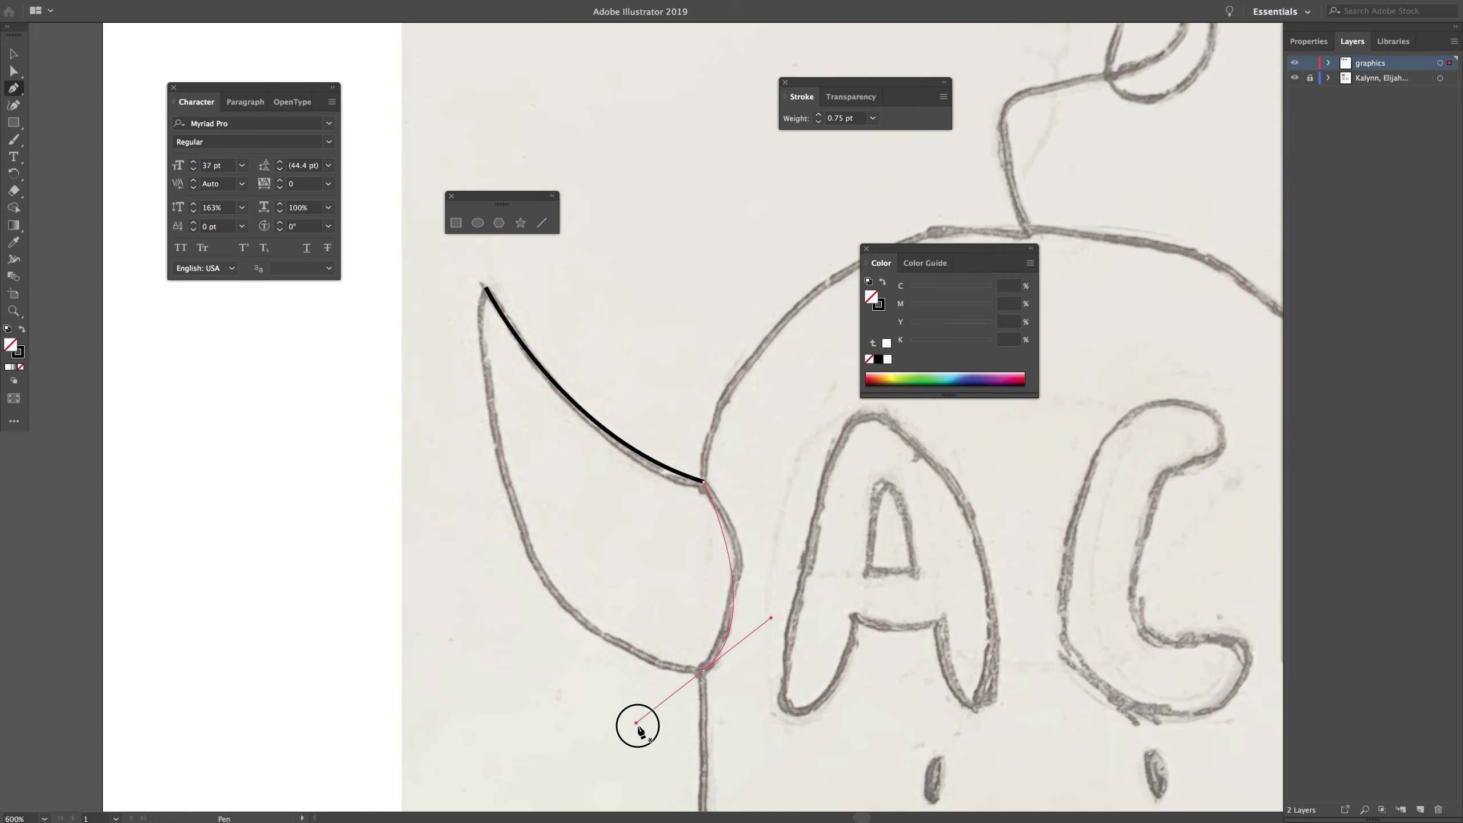
pyautogui.moveTo(638, 727); pyautogui.dragTo(624, 754)
pyautogui.moveTo(703, 671)
pyautogui.mouseDown()
pyautogui.moveTo(500, 361)
pyautogui.moveTo(511, 532)
pyautogui.moveTo(525, 538)
pyautogui.moveTo(494, 325)
pyautogui.mouseUp()
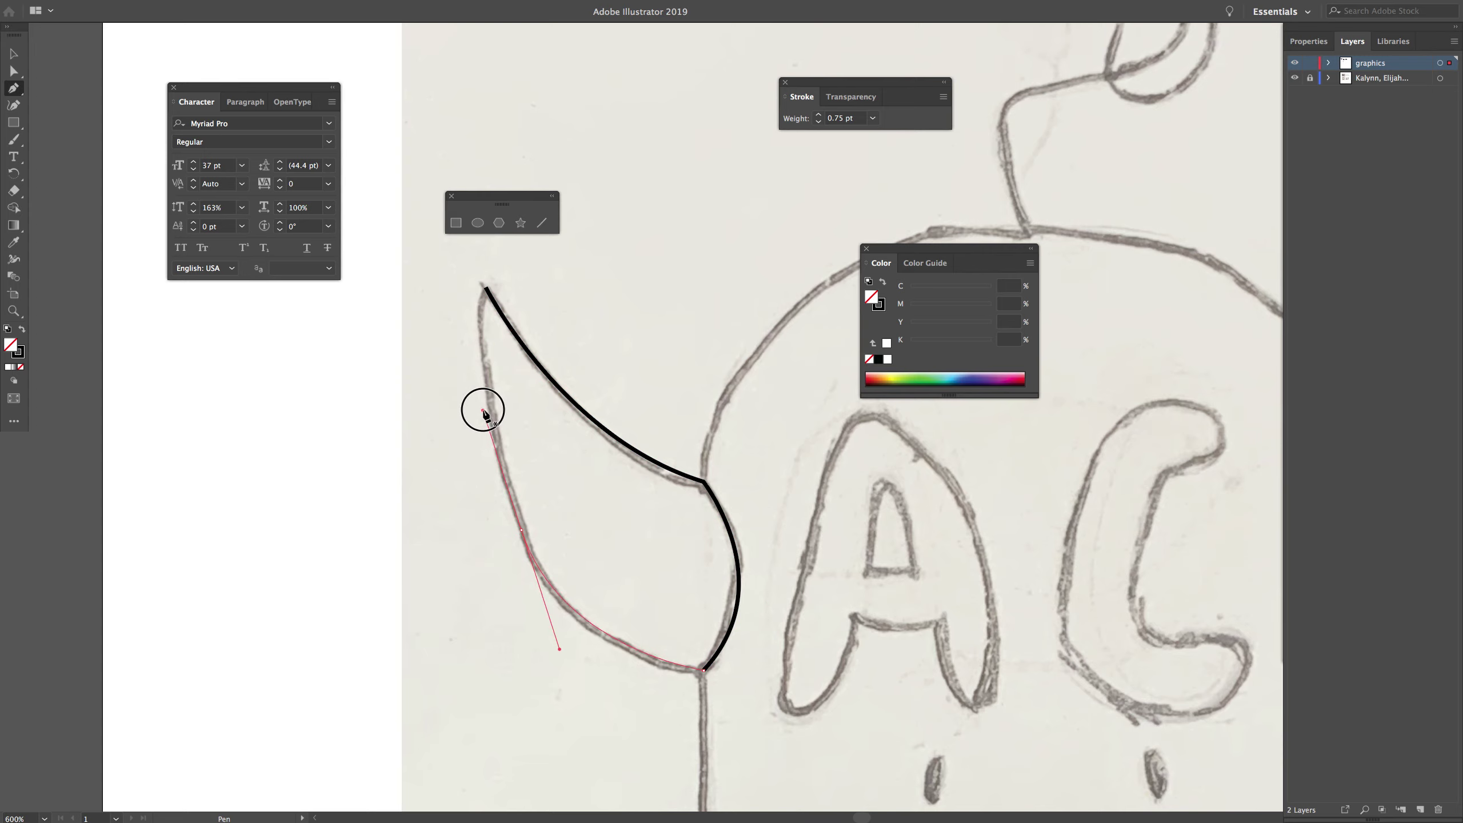
pyautogui.click(486, 287)
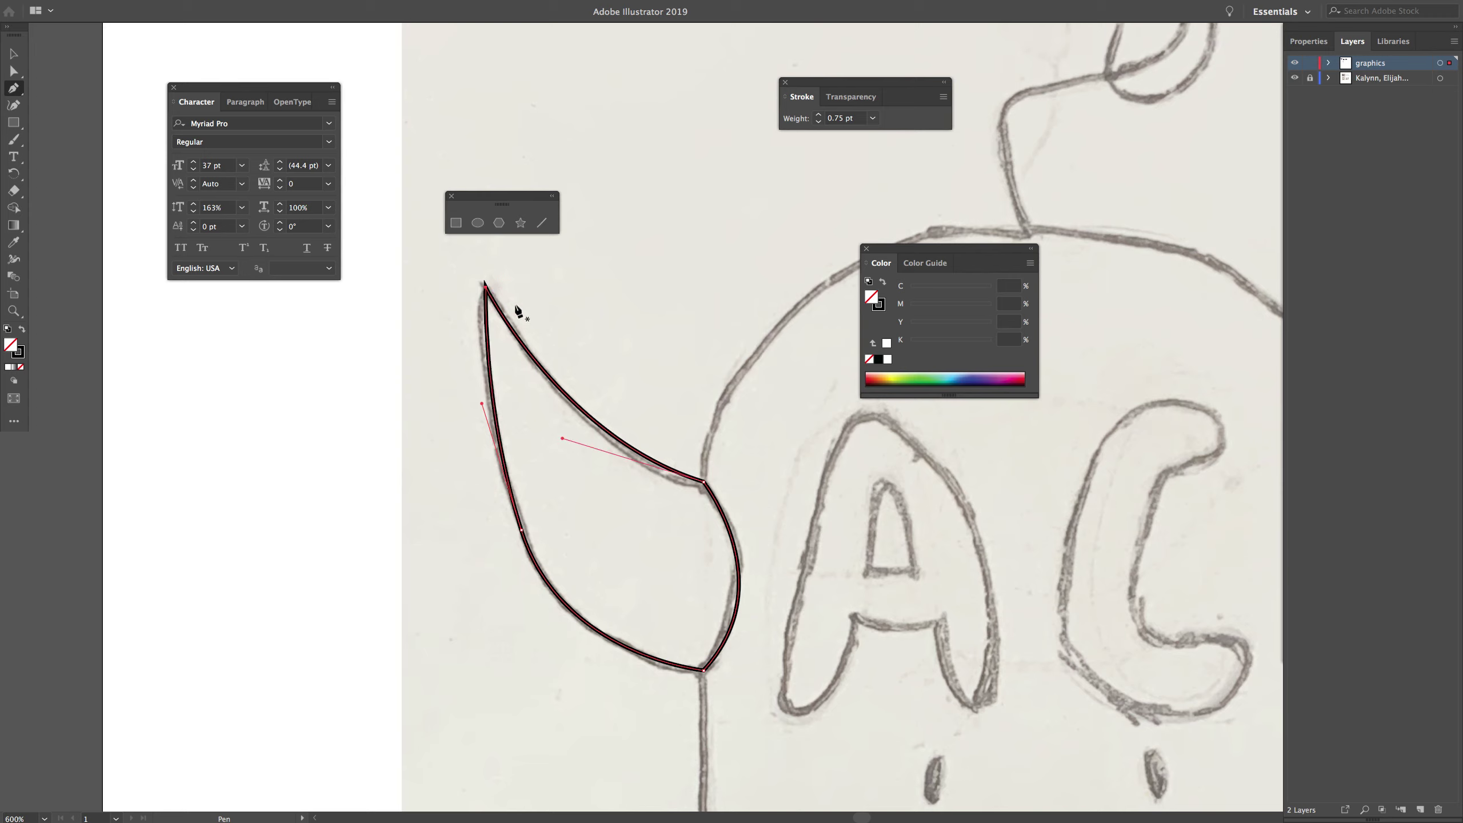
pyautogui.click(17, 73)
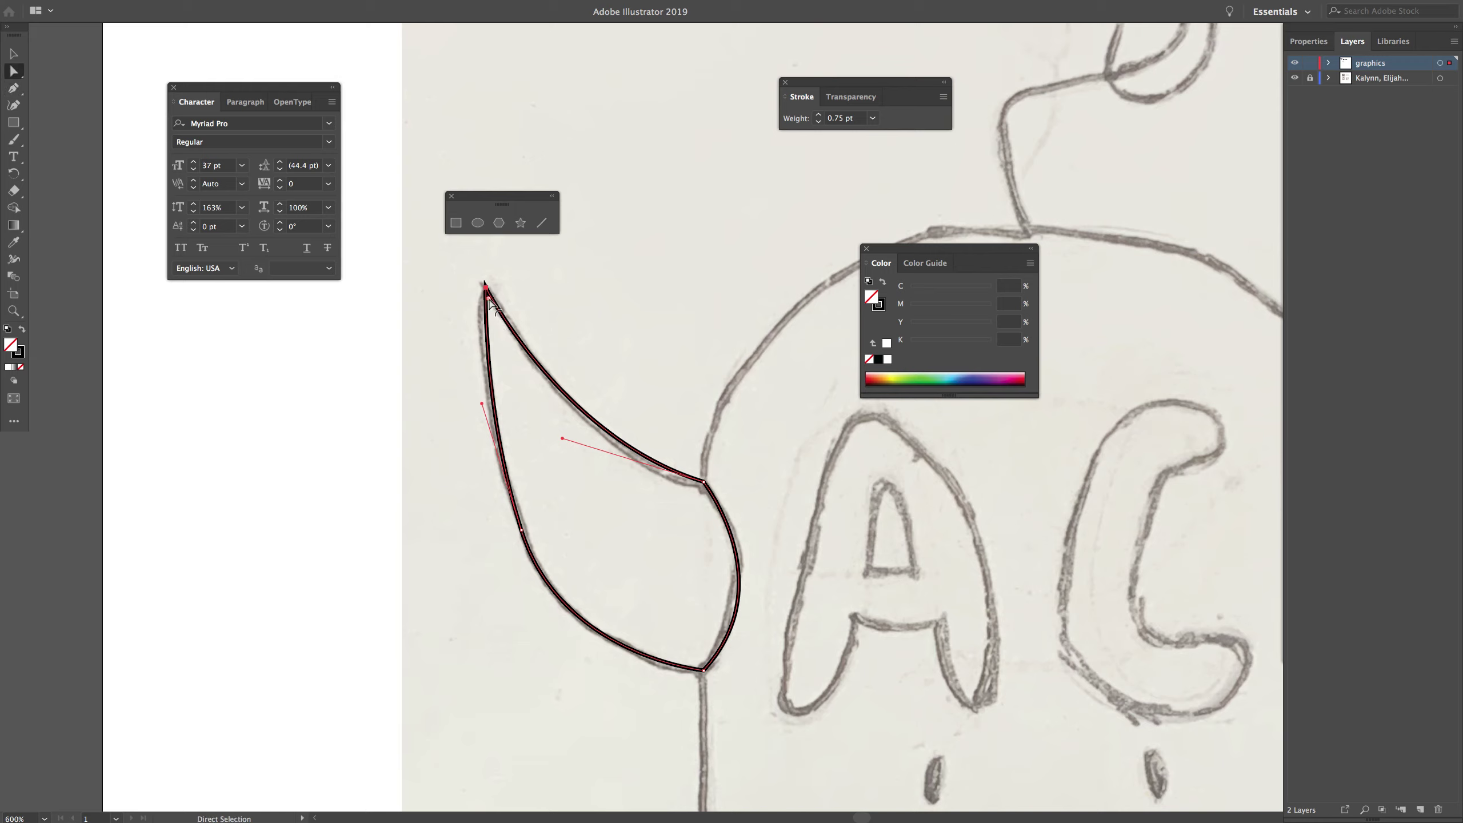
# Round the left horn's sharp tip and reselect the horn outline.
pyautogui.moveTo(491, 301); pyautogui.dragTo(502, 334)
pyautogui.click(16, 53)
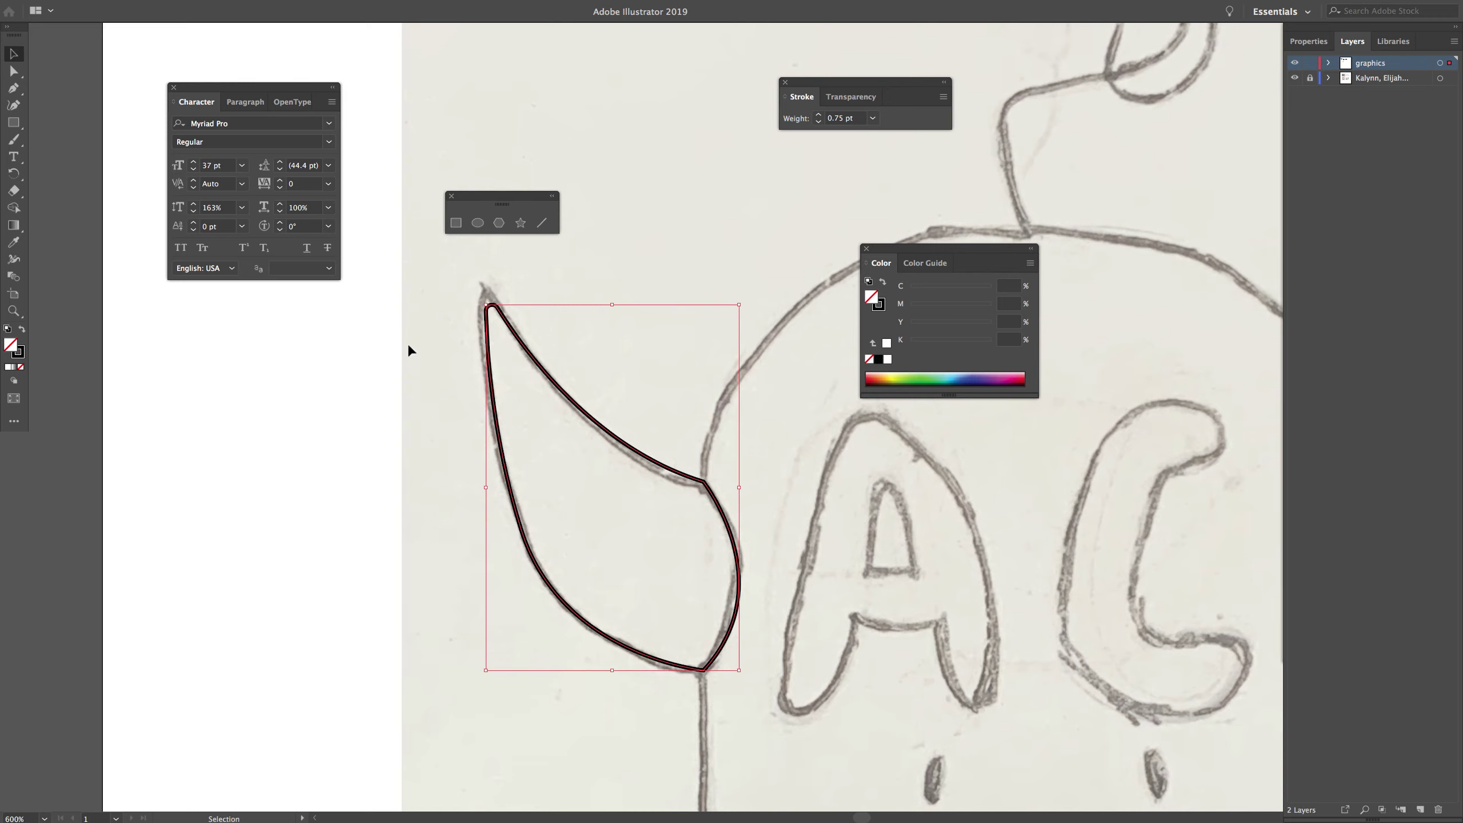
pyautogui.click(437, 352)
pyautogui.click(636, 454)
# Set the horn's stroke weight to 2 pt.
pyautogui.click(945, 101)
pyautogui.click(968, 101)
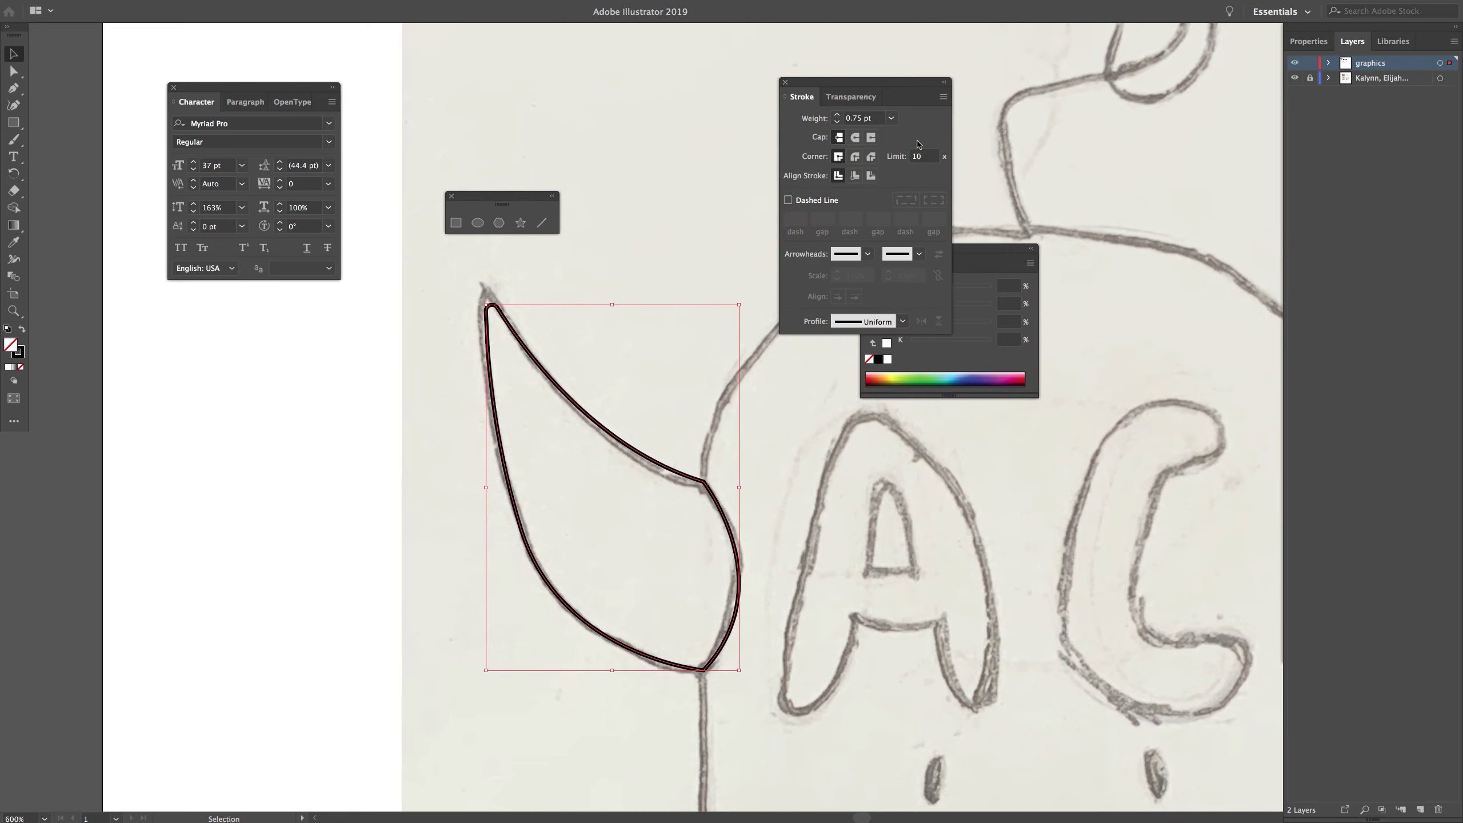
pyautogui.click(837, 116)
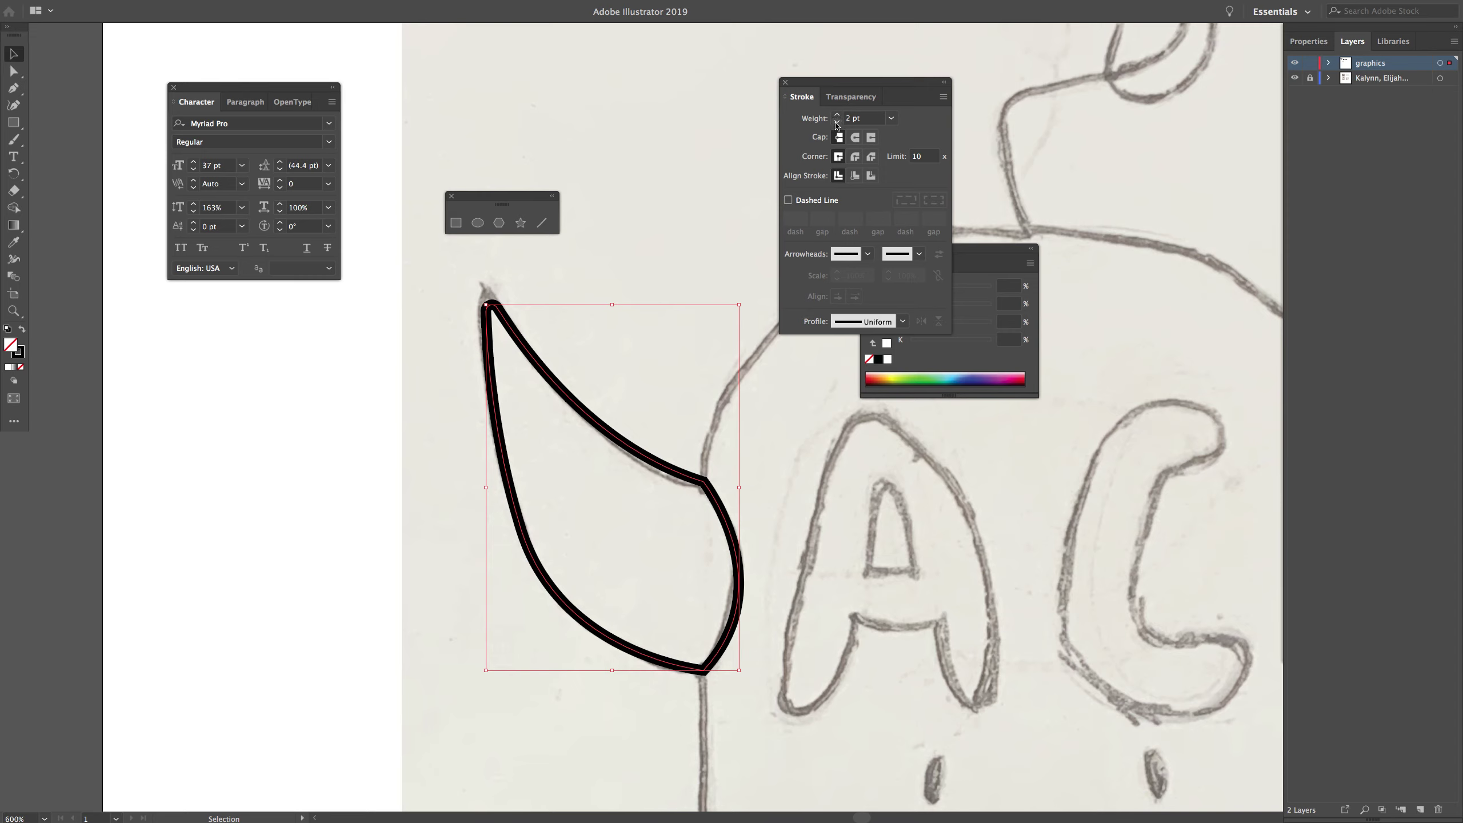
pyautogui.click(837, 123)
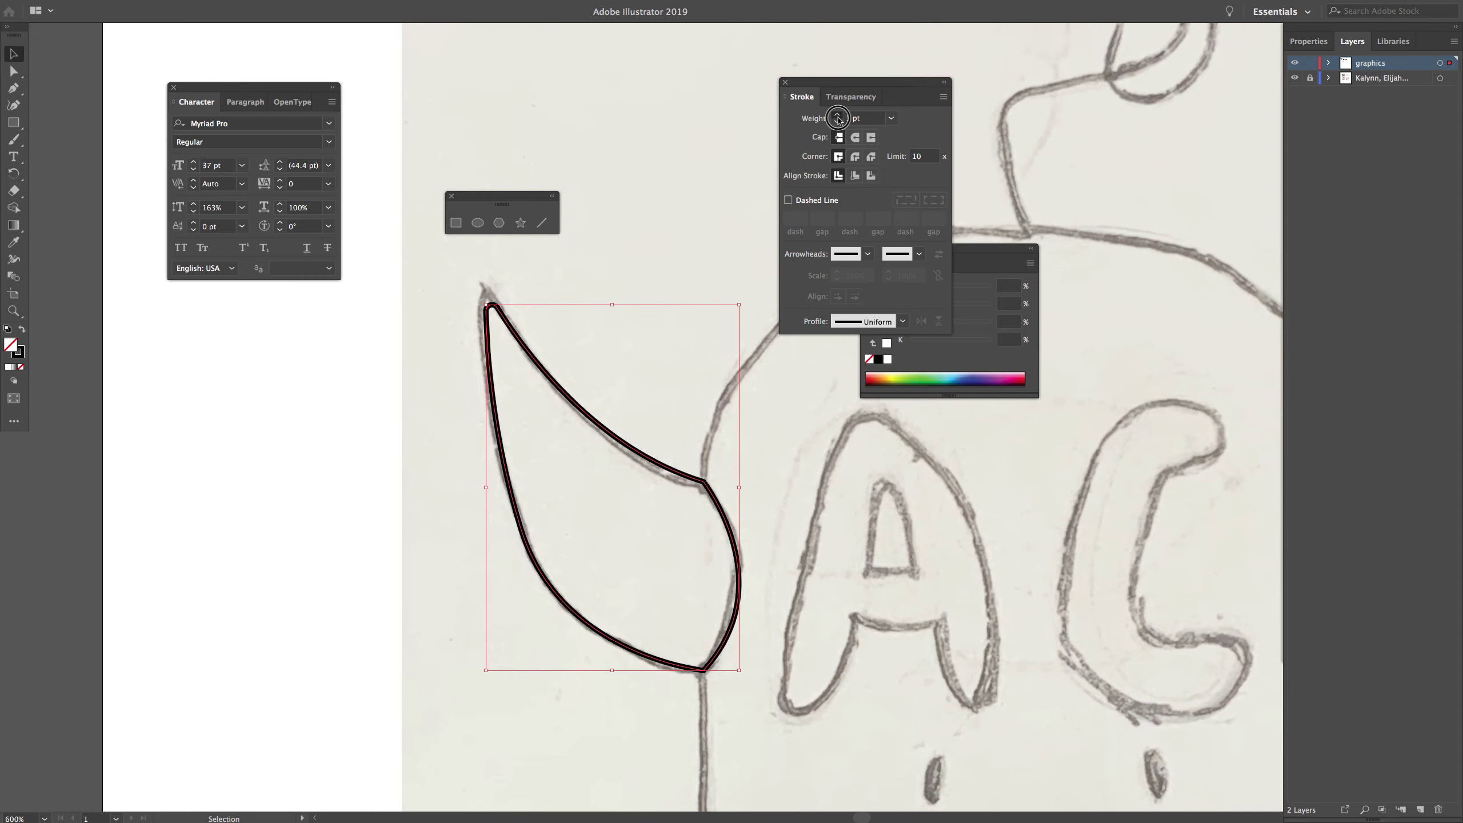
pyautogui.click(838, 116)
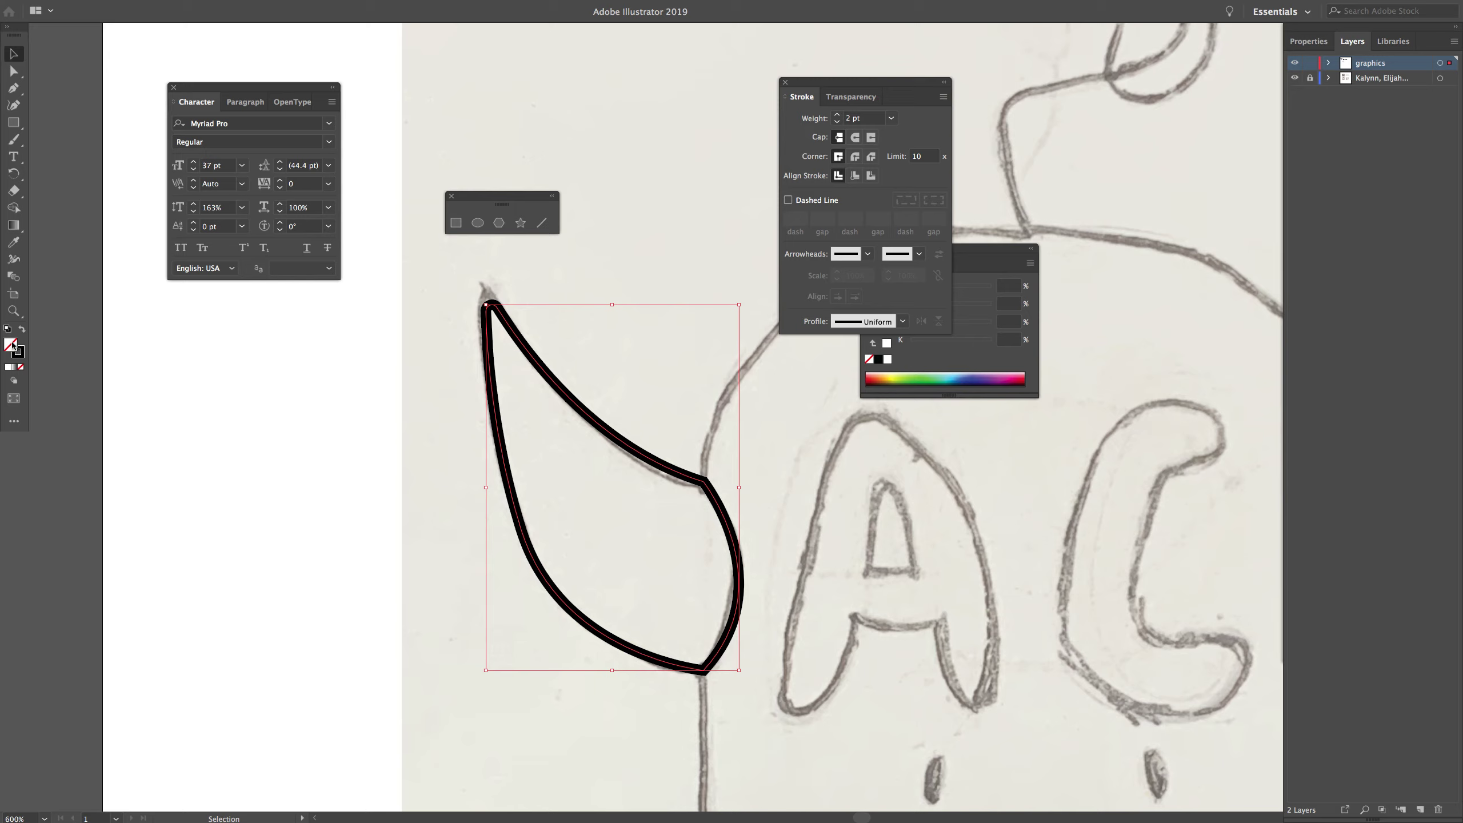
# Fill the horn with yellow-green from the Color panel spectrum.
pyautogui.moveTo(964, 261); pyautogui.dragTo(873, 357)
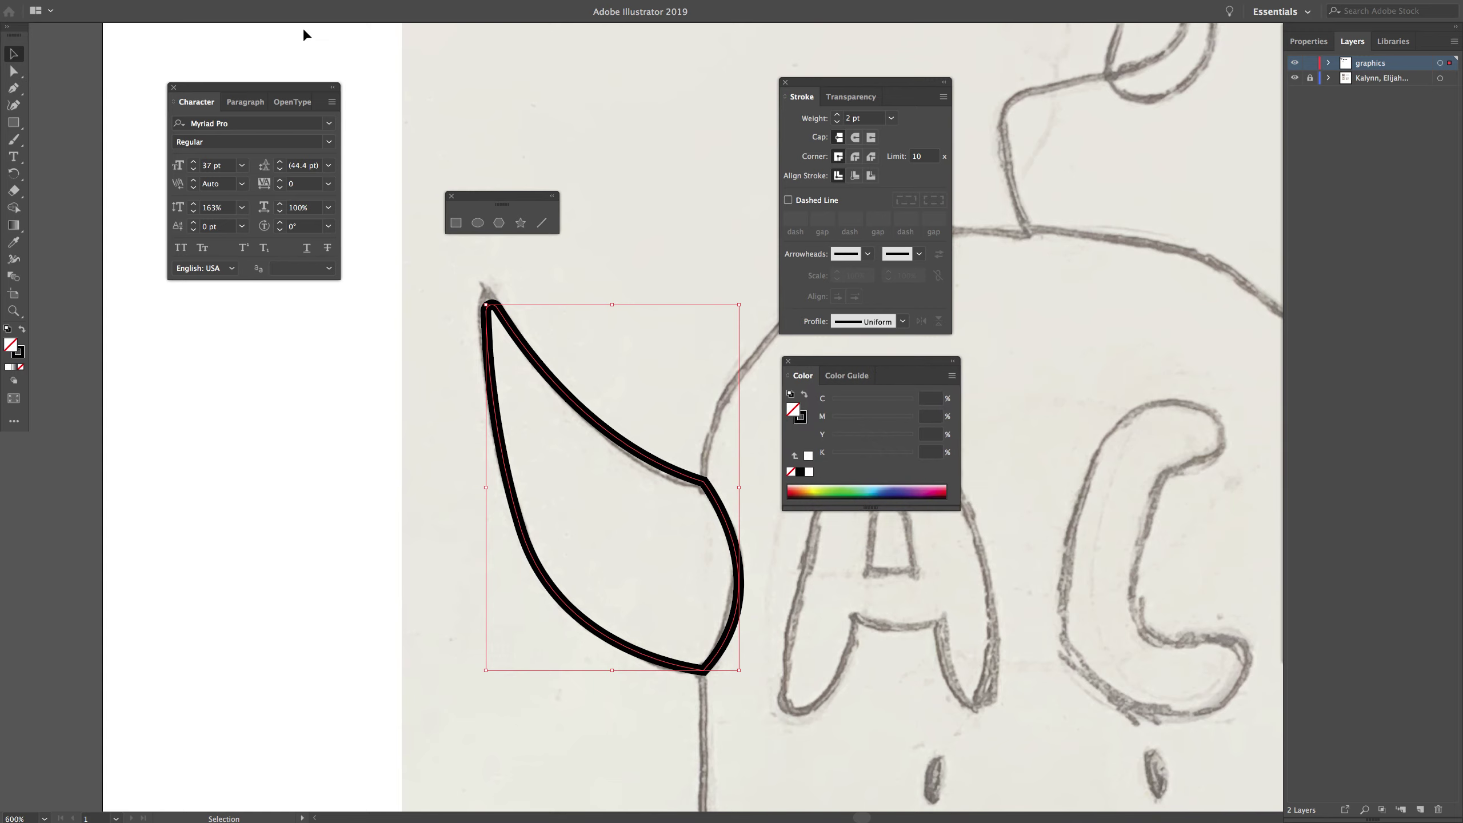
pyautogui.click(302, 7)
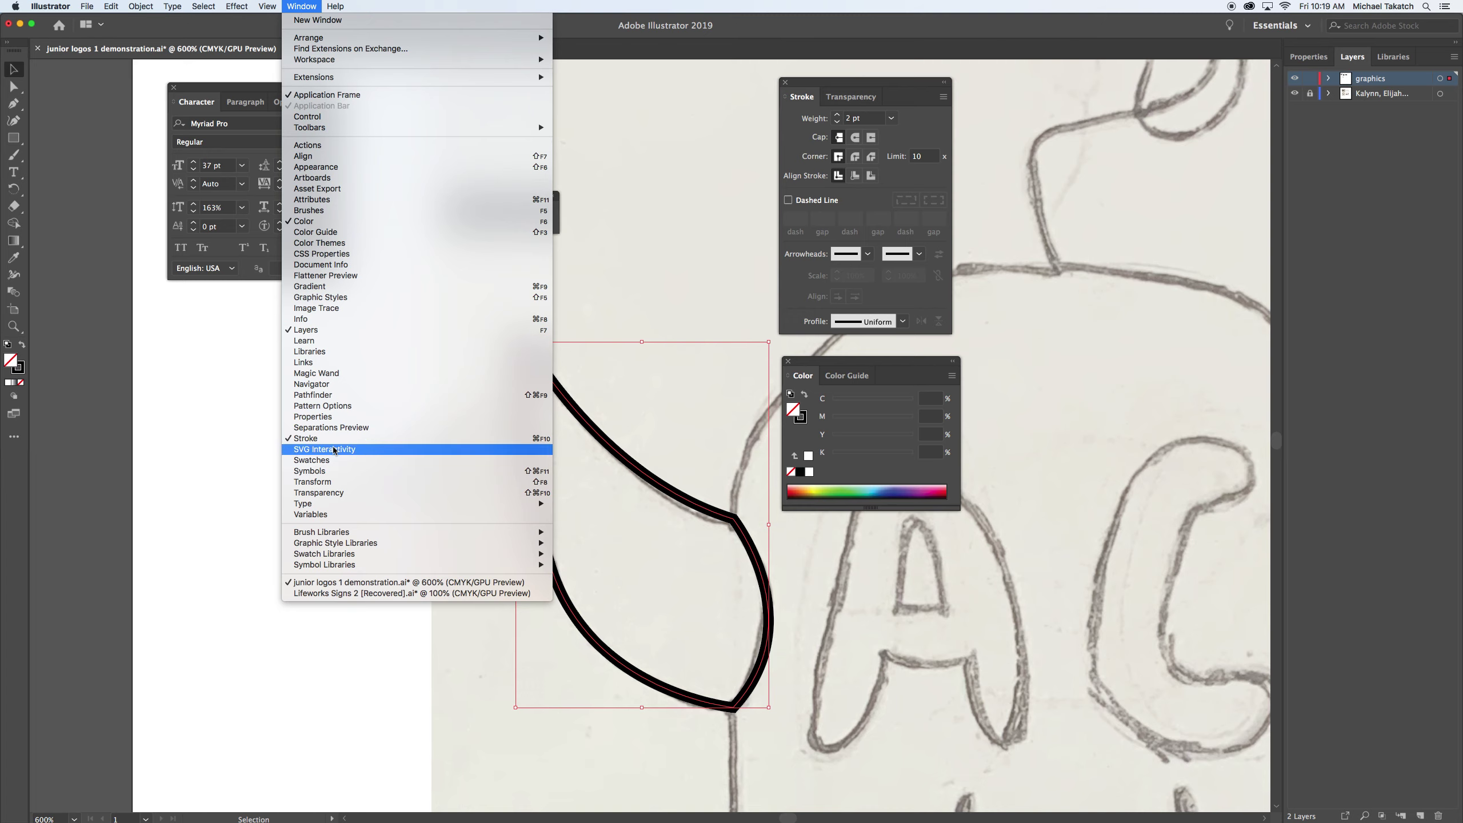
pyautogui.click(631, 135)
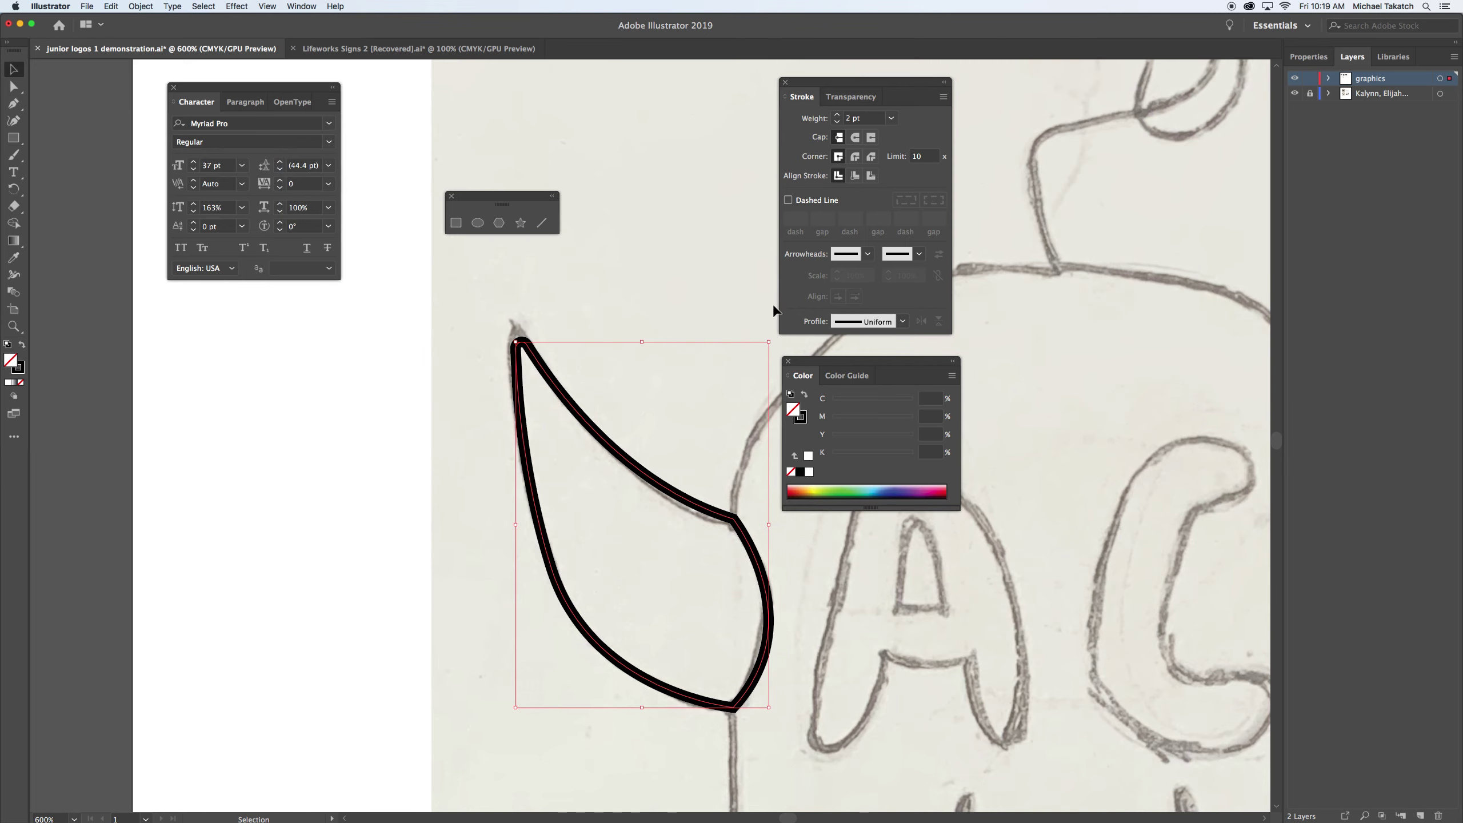
pyautogui.click(809, 473)
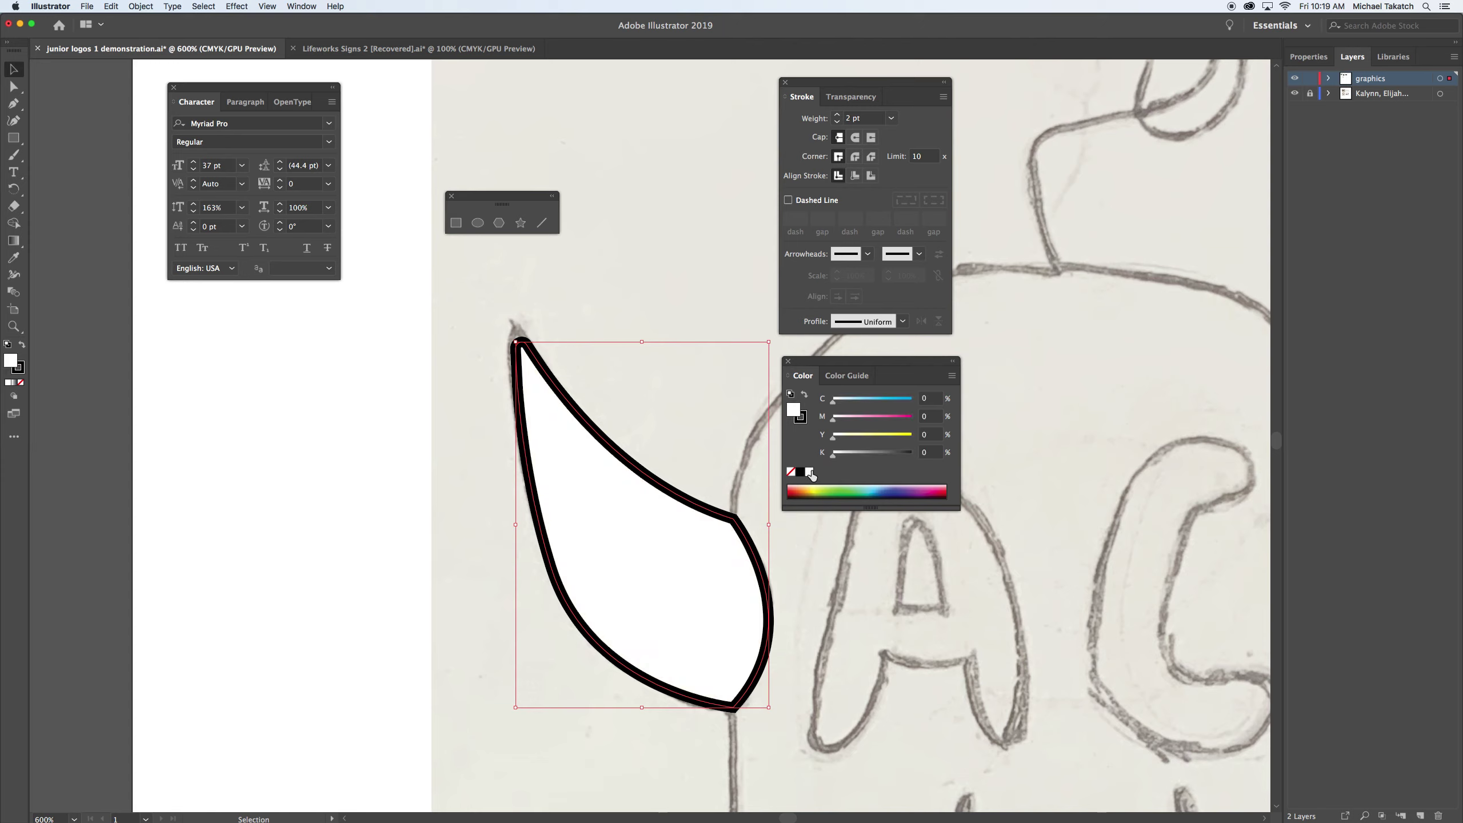
pyautogui.click(823, 485)
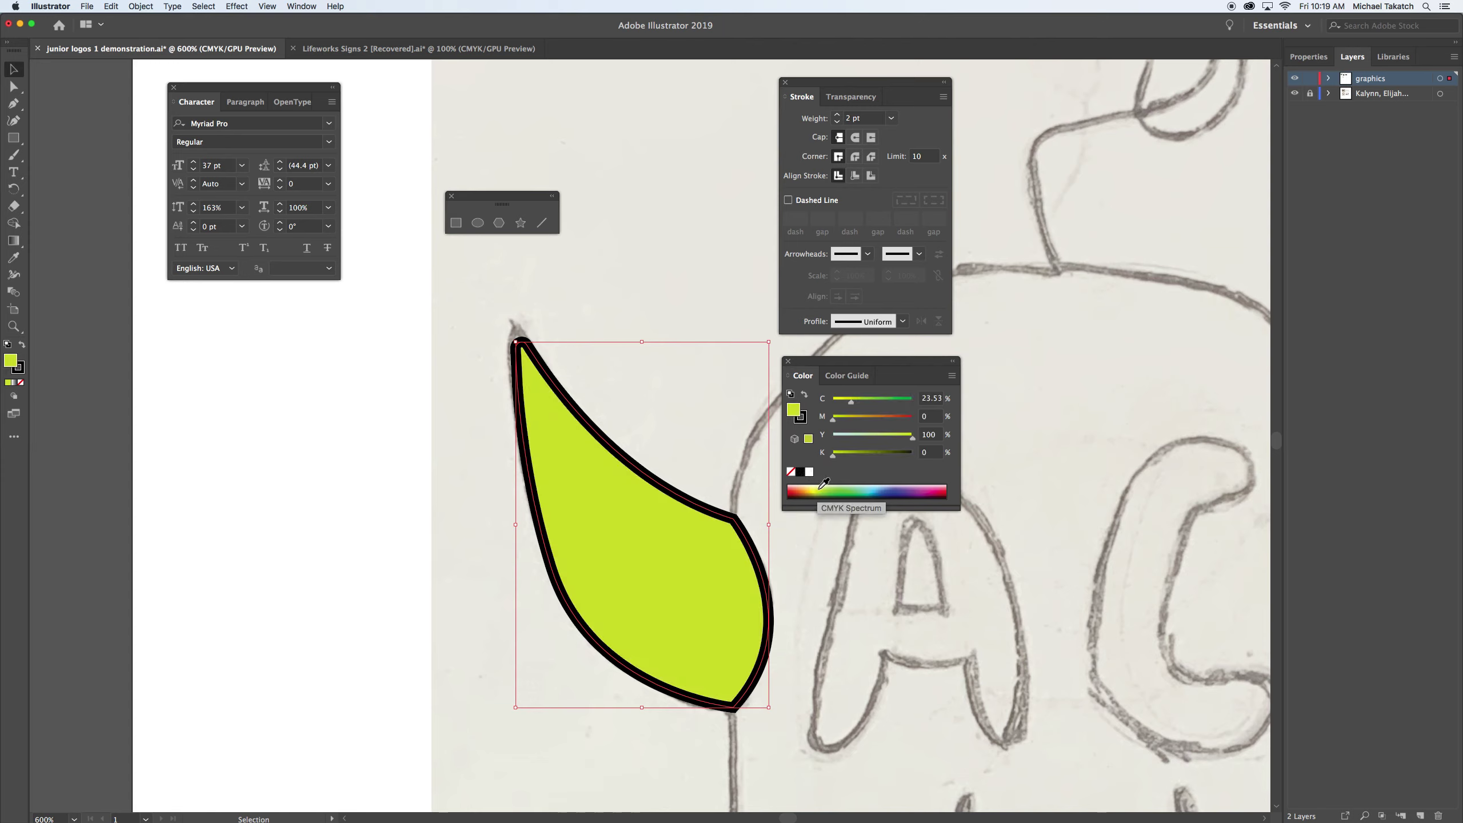
# Deselect the horn and zoom out to view the whole monster.
pyautogui.click(692, 291)
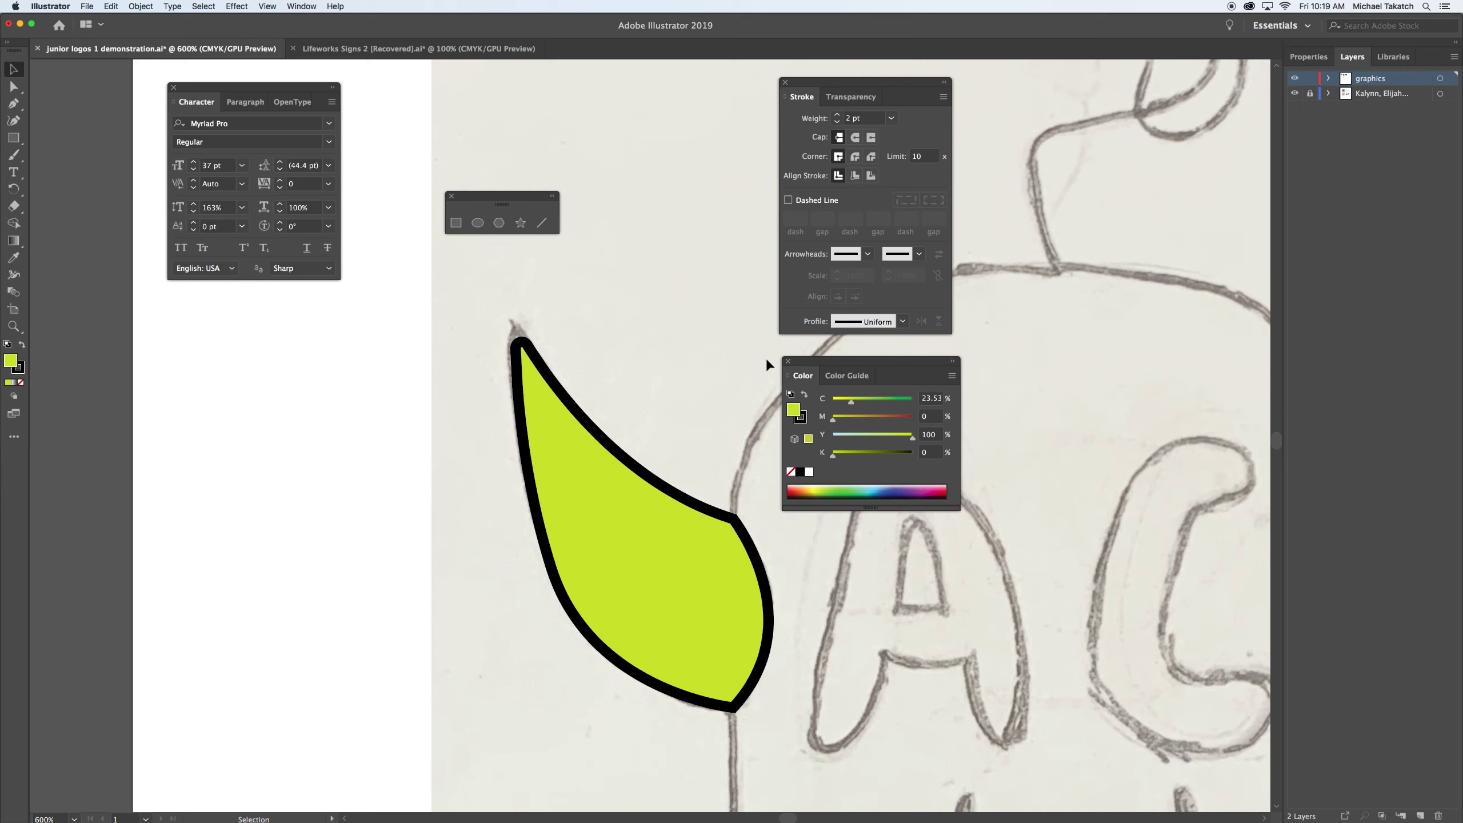
pyautogui.press('super+minus')
pyautogui.press('super+minus')
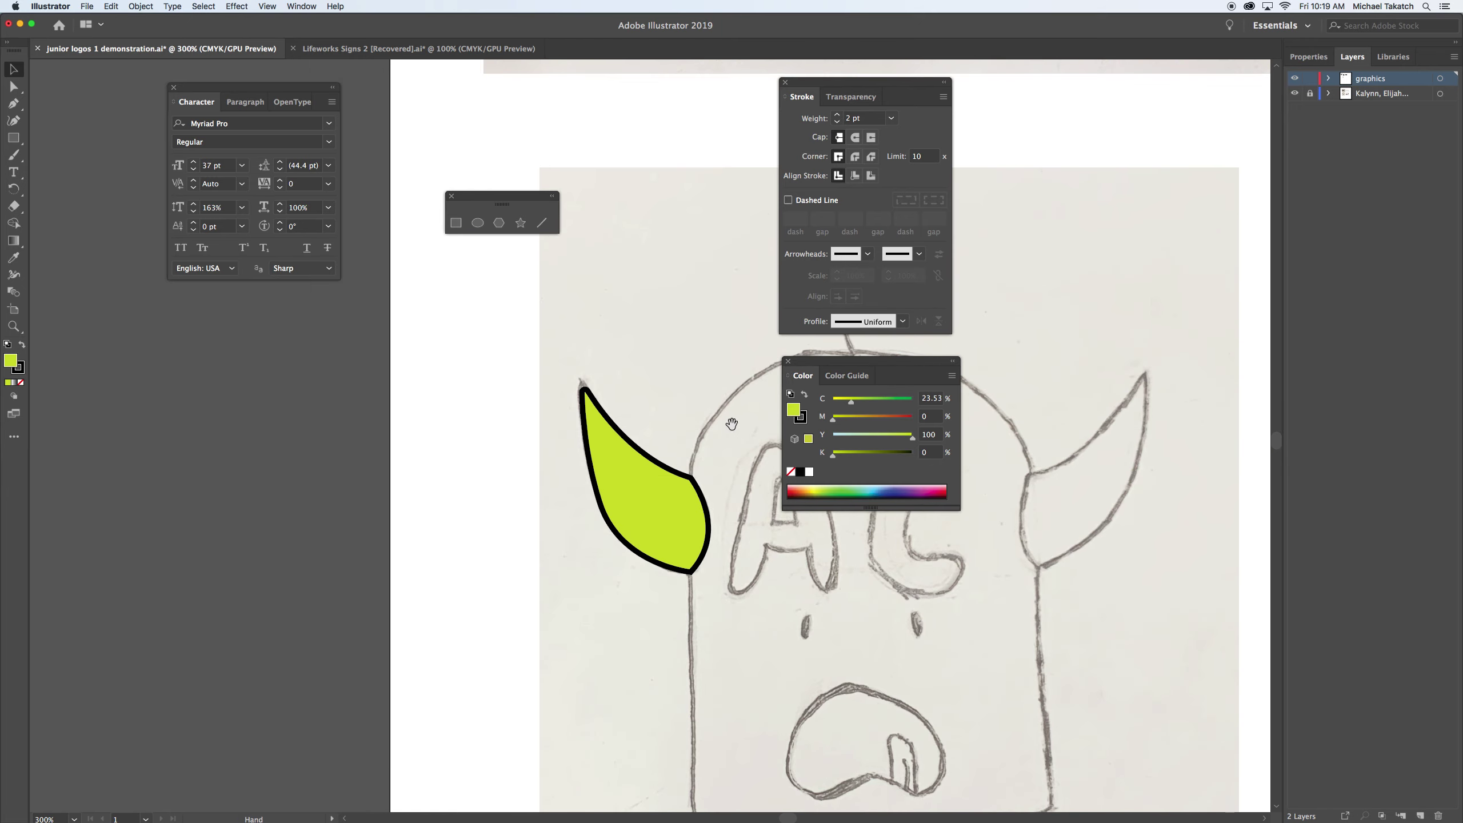
pyautogui.moveTo(728, 433)
pyautogui.mouseDown()
pyautogui.moveTo(579, 352)
pyautogui.moveTo(512, 364)
pyautogui.mouseUp()
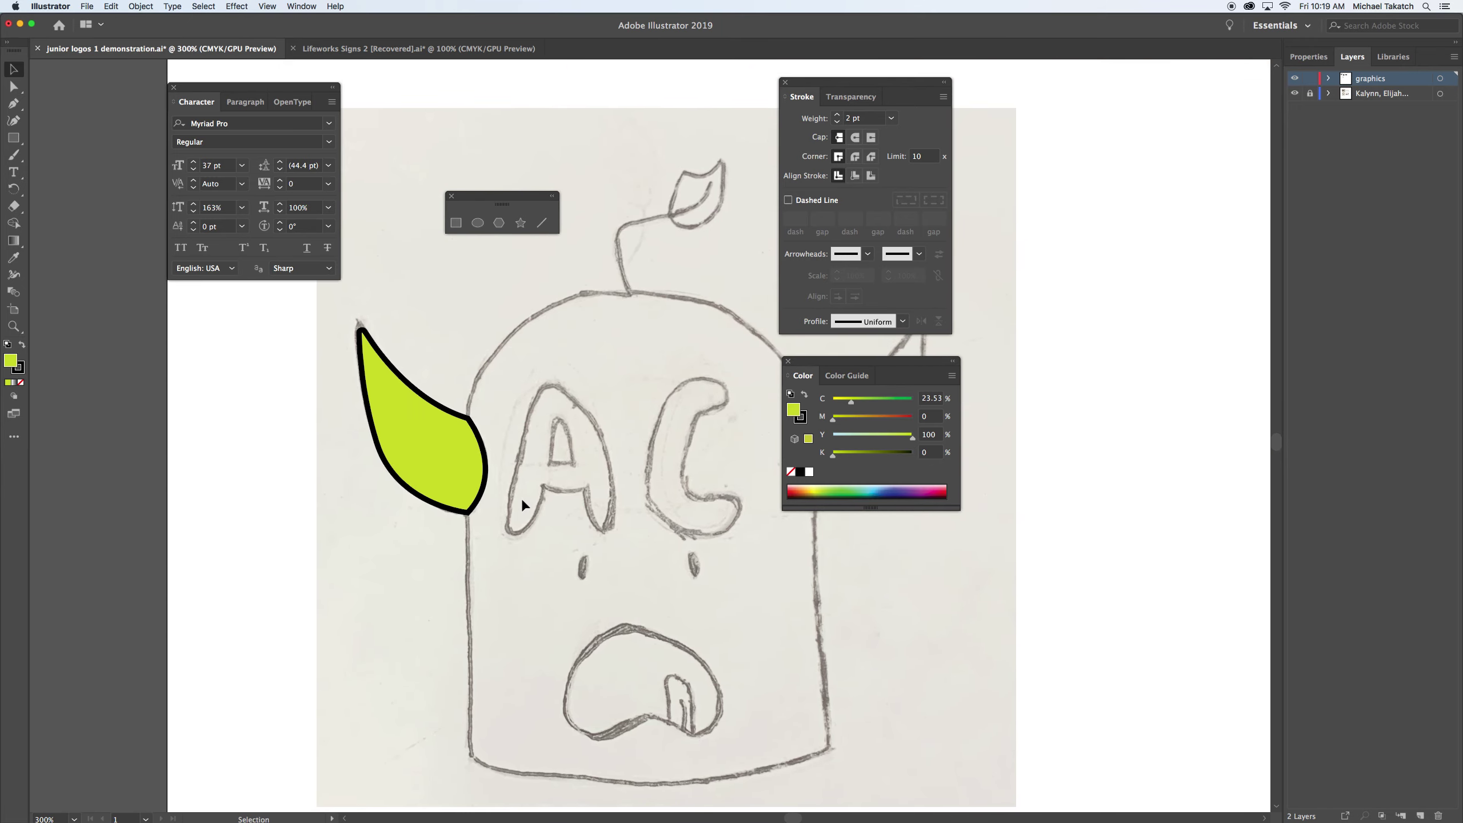
pyautogui.press('p')
# Start tracing the head from the stem base, then undo the misplaced points.
pyautogui.moveTo(619, 297); pyautogui.dragTo(616, 299)
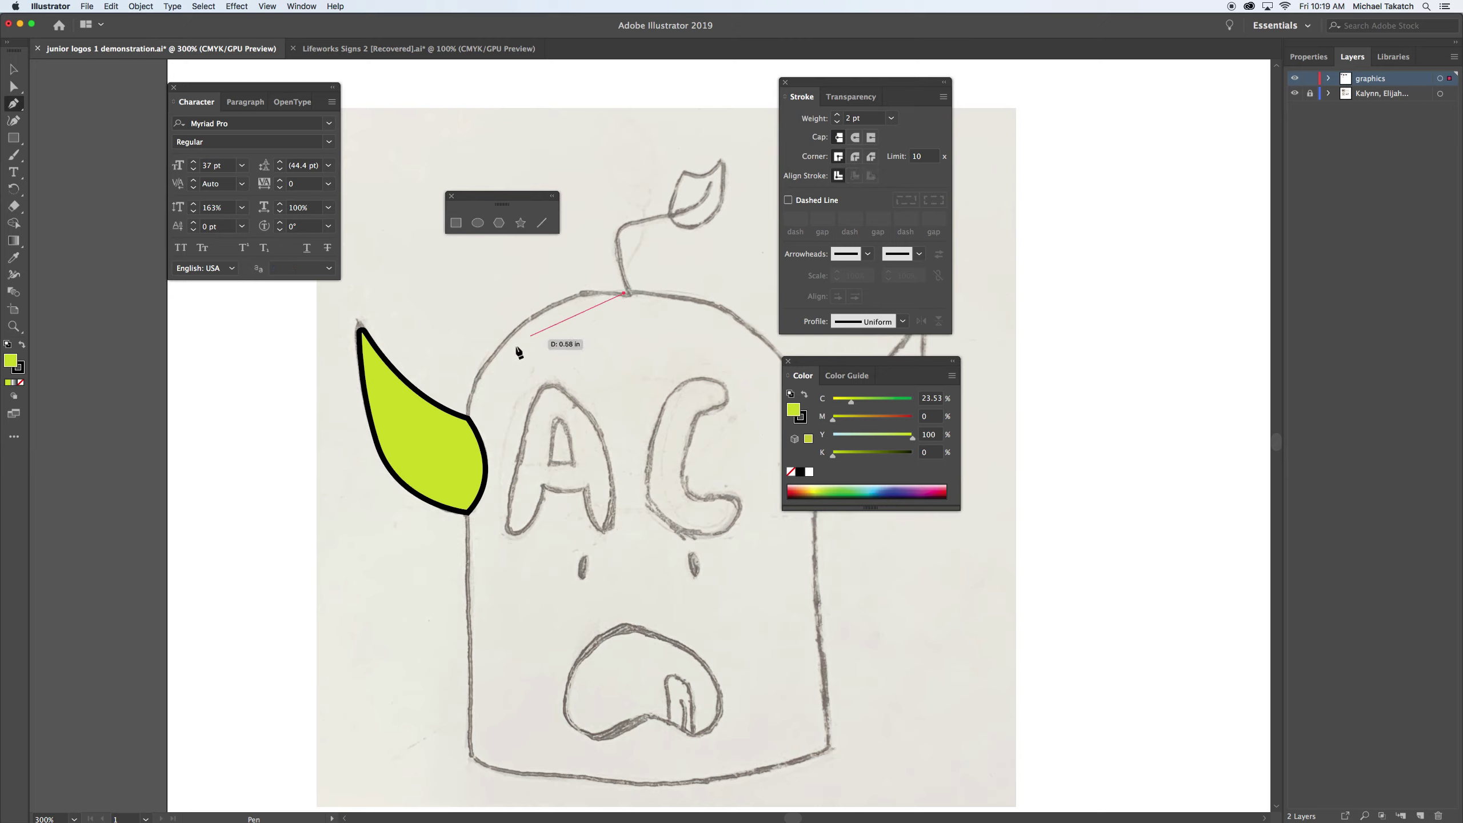
pyautogui.click(543, 306)
pyautogui.click(496, 340)
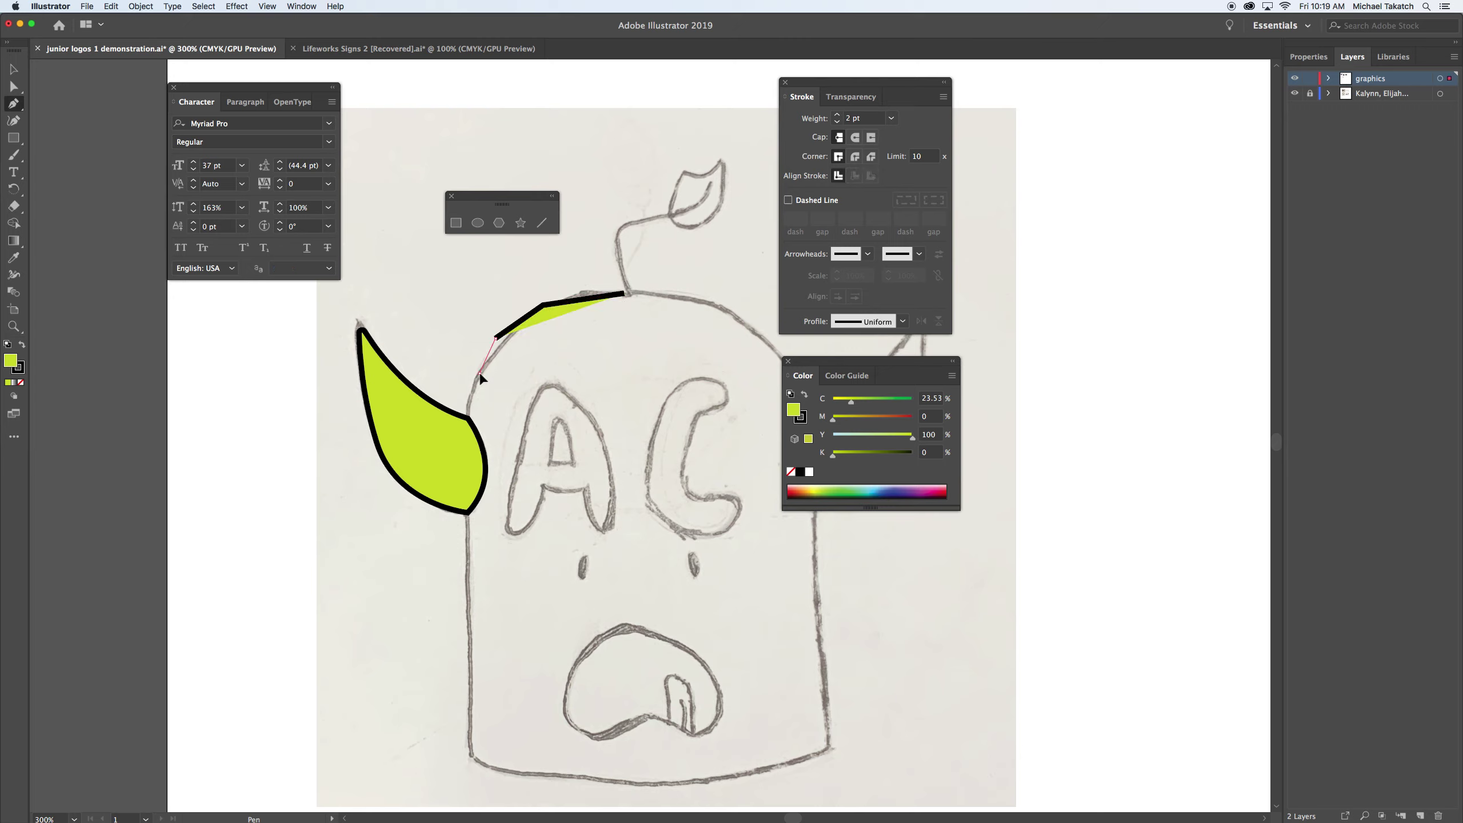
pyautogui.moveTo(480, 373); pyautogui.dragTo(481, 386)
pyautogui.hotkey('ctrl', 'z')
pyautogui.hotkey('ctrl', 'z')
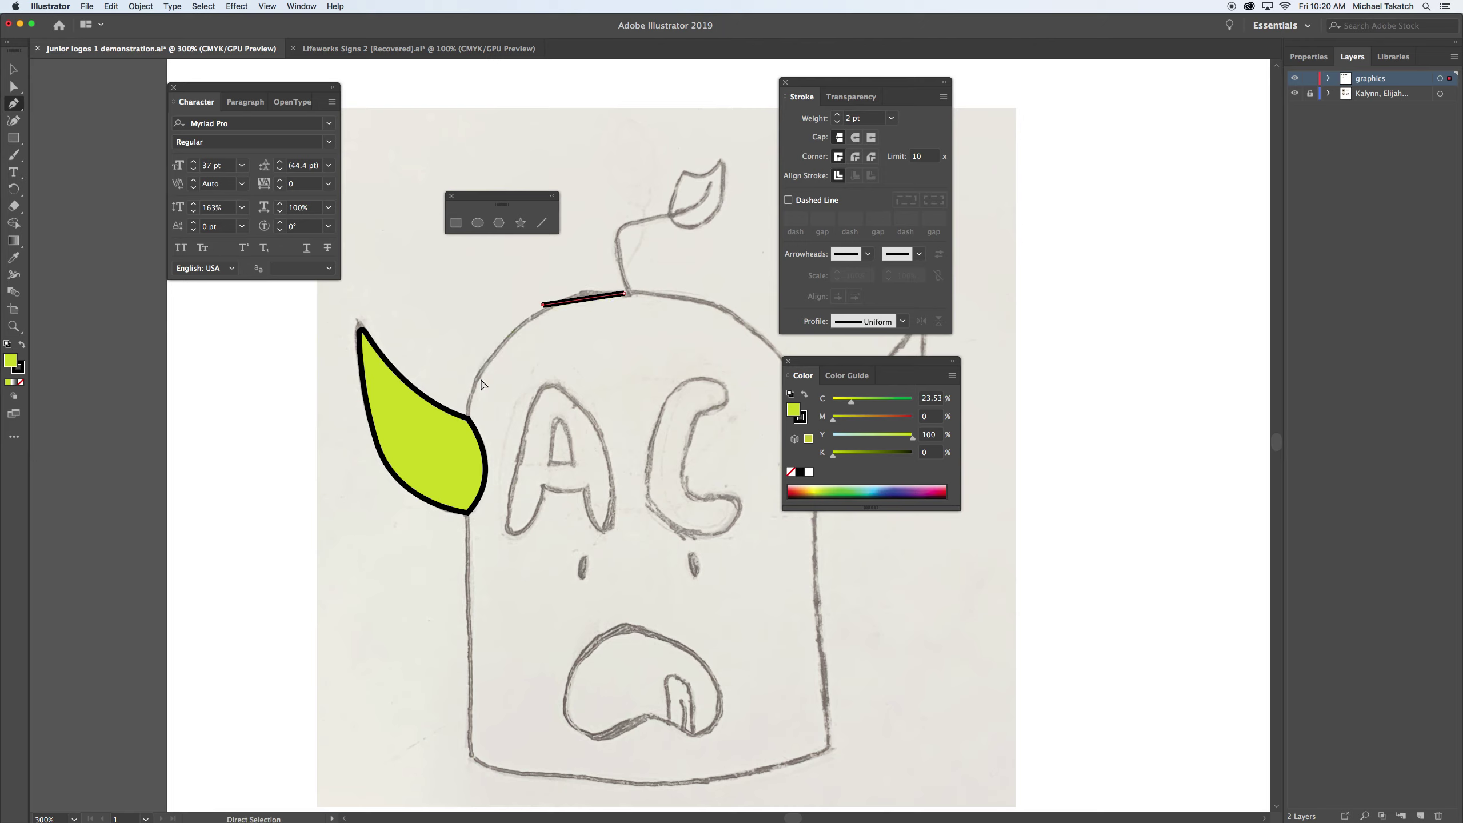
pyautogui.hotkey('ctrl', 'z')
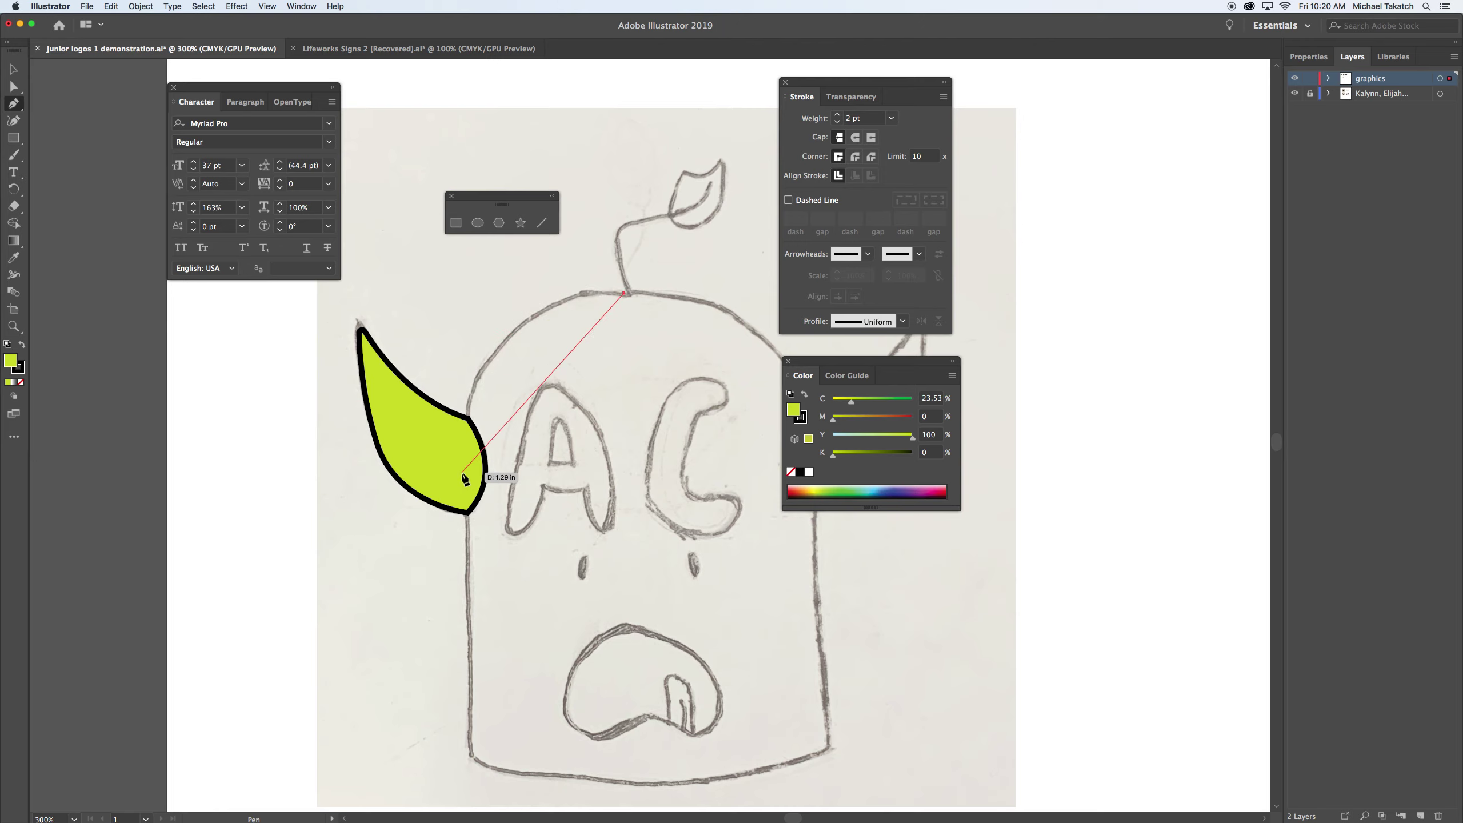
# Trace the body's left side, bottom and right side, closing the outline at its start.
pyautogui.moveTo(504, 340); pyautogui.dragTo(447, 395)
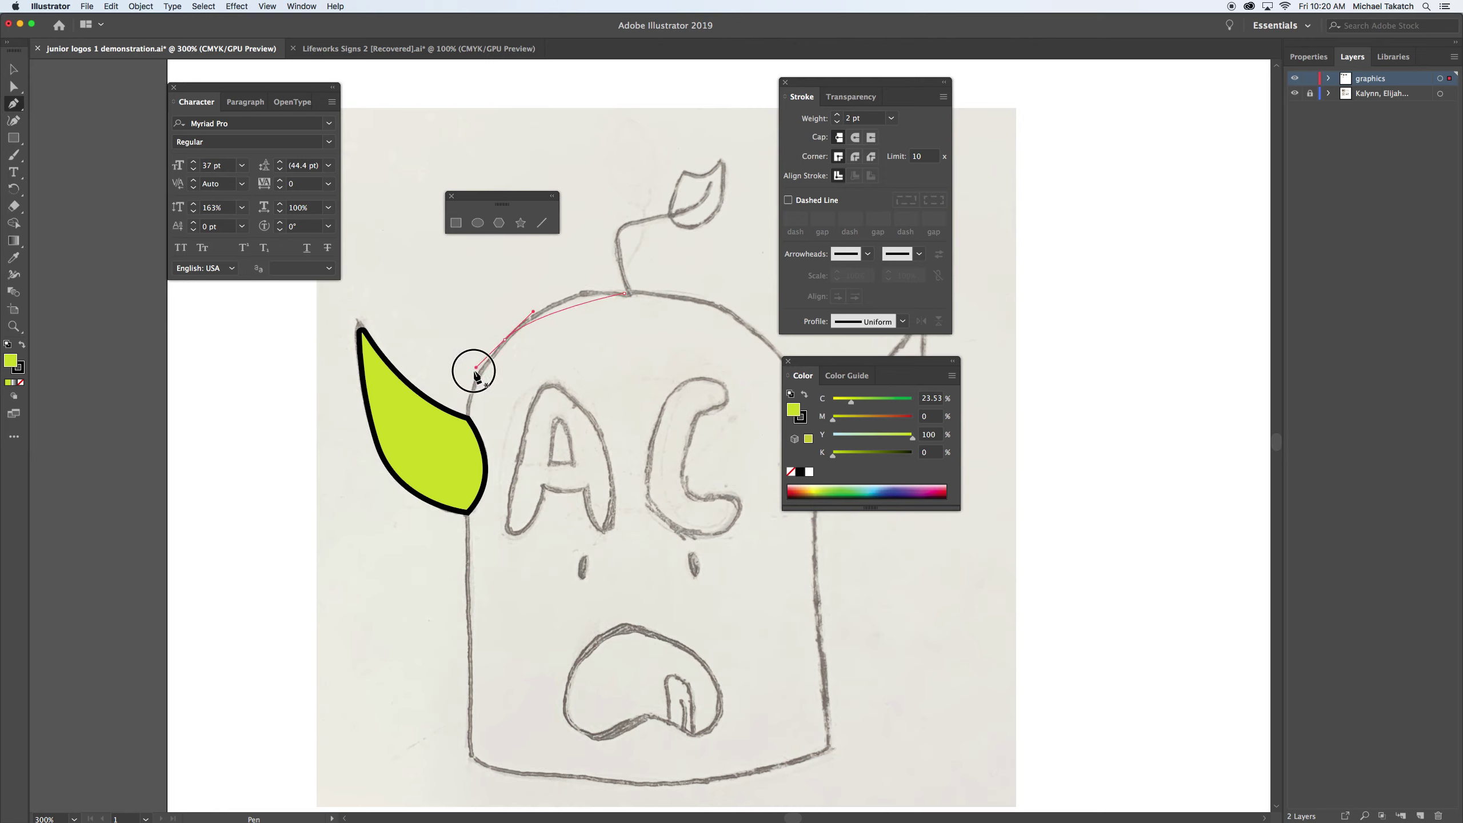
pyautogui.moveTo(467, 518); pyautogui.dragTo(487, 770)
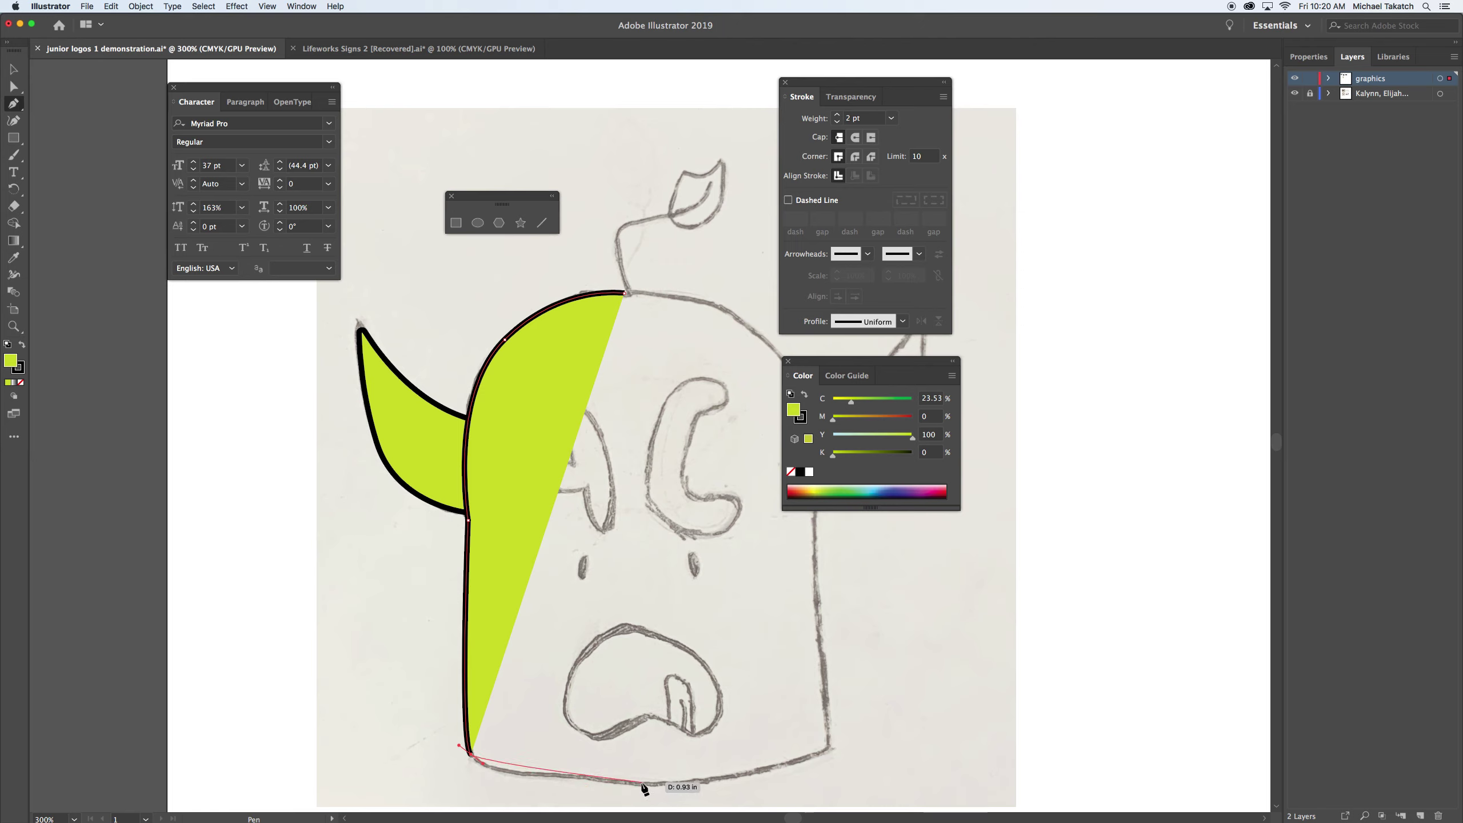
pyautogui.moveTo(641, 782); pyautogui.dragTo(754, 782)
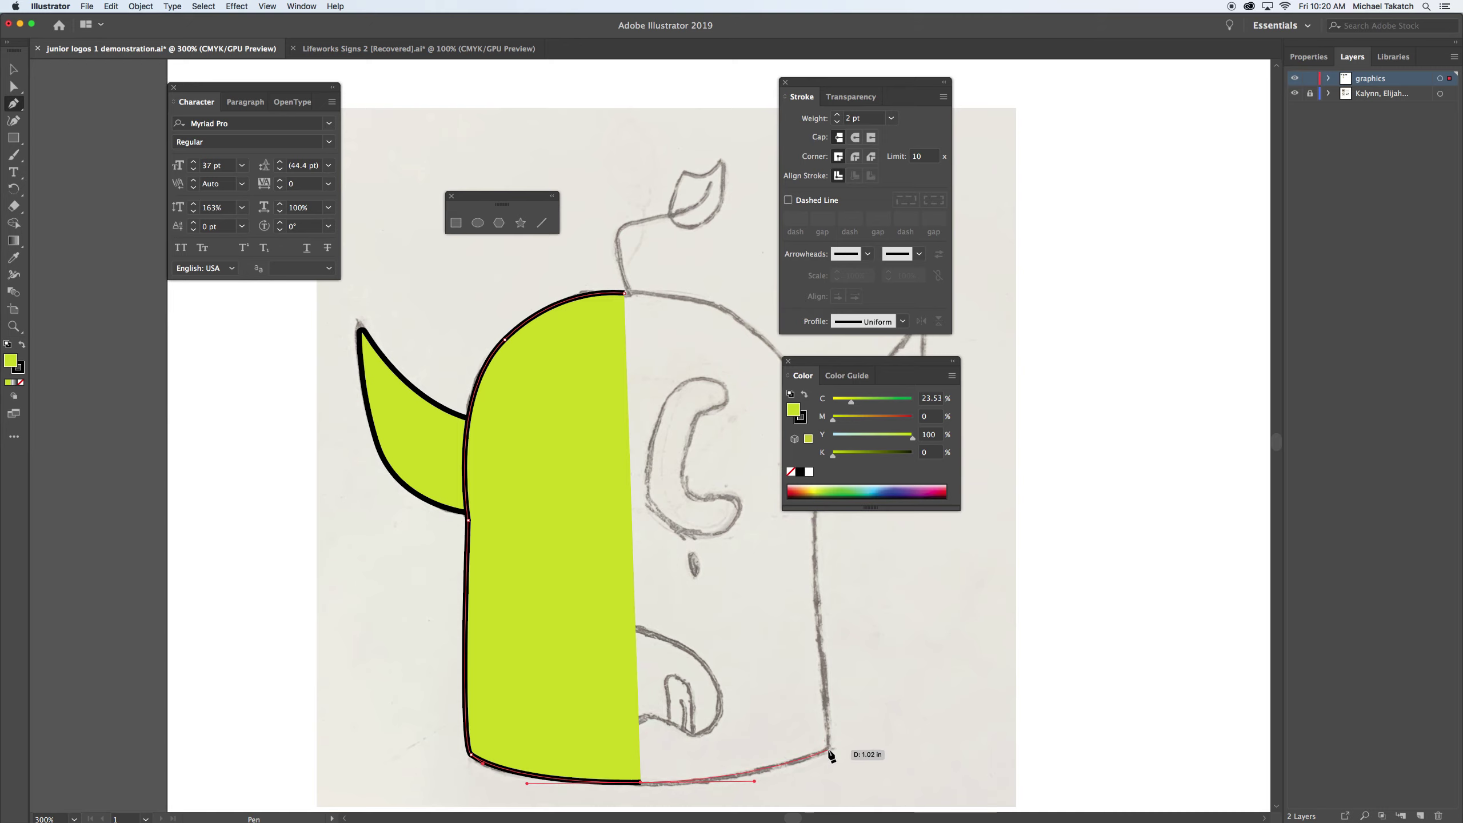
pyautogui.moveTo(827, 752)
pyautogui.mouseDown()
pyautogui.moveTo(860, 614)
pyautogui.moveTo(741, 611)
pyautogui.mouseUp()
pyautogui.press('space')
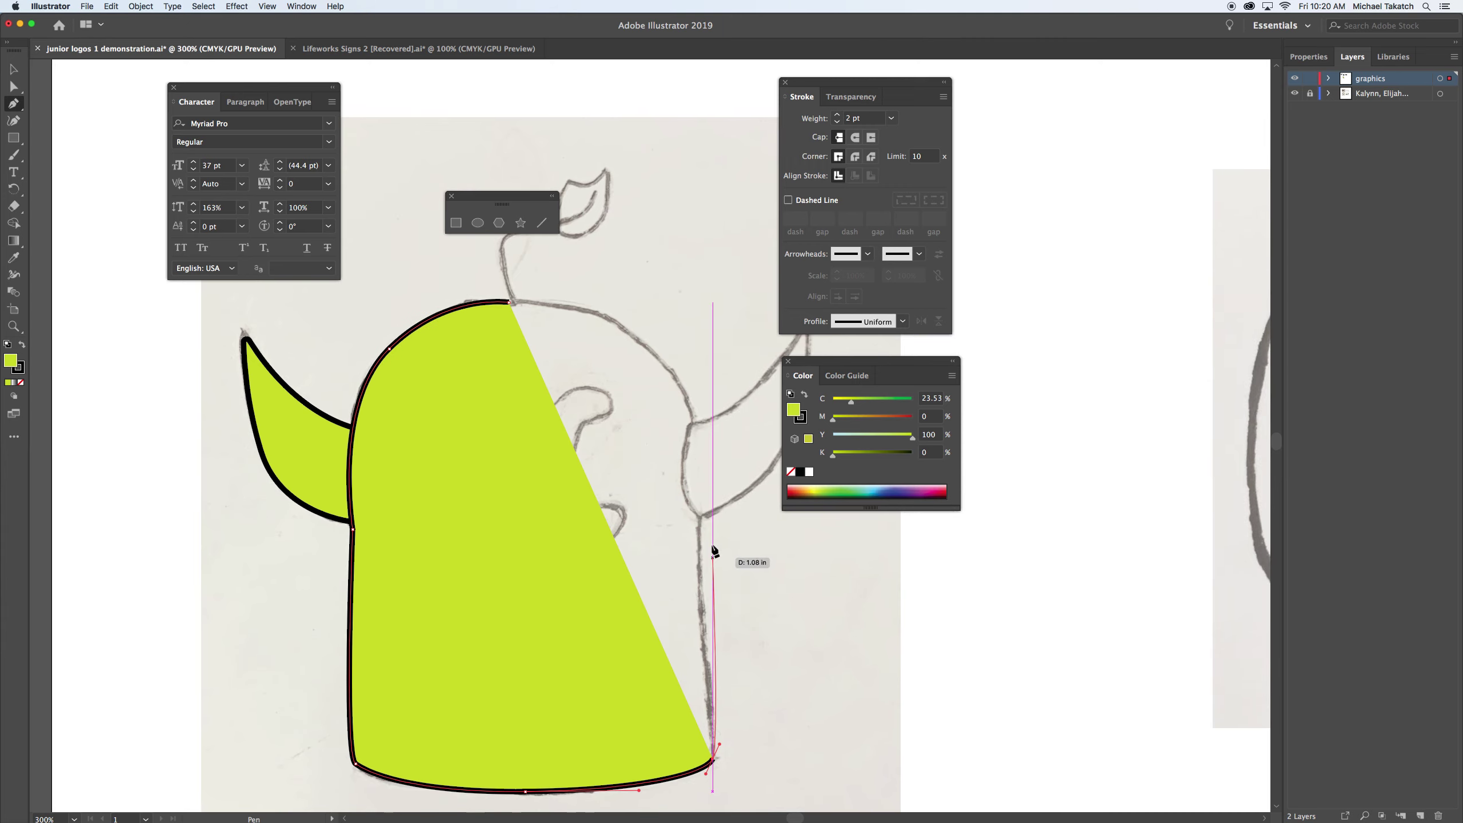
pyautogui.moveTo(697, 426); pyautogui.dragTo(689, 389)
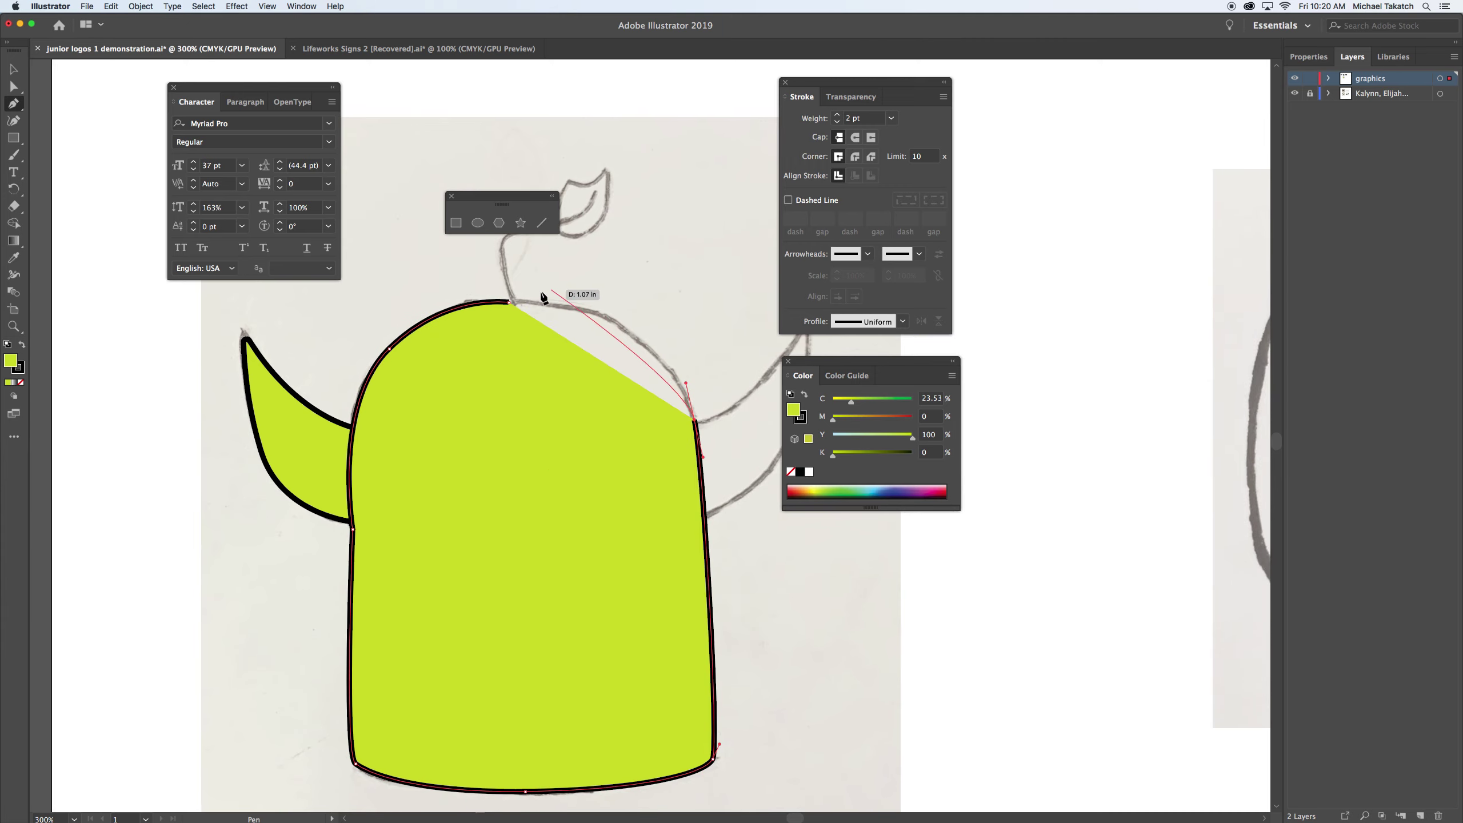
pyautogui.moveTo(510, 304); pyautogui.dragTo(446, 295)
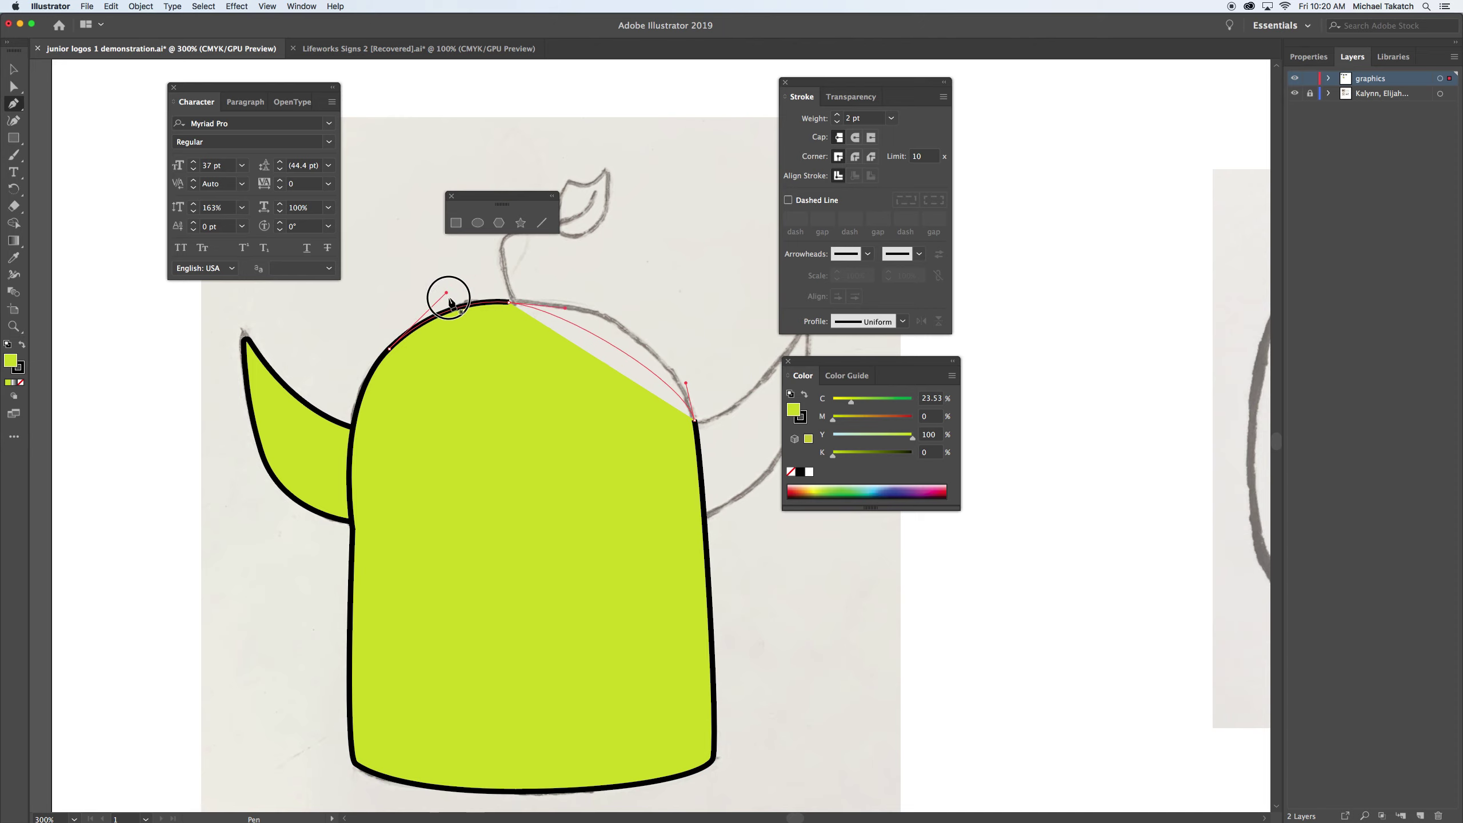
pyautogui.click(388, 321)
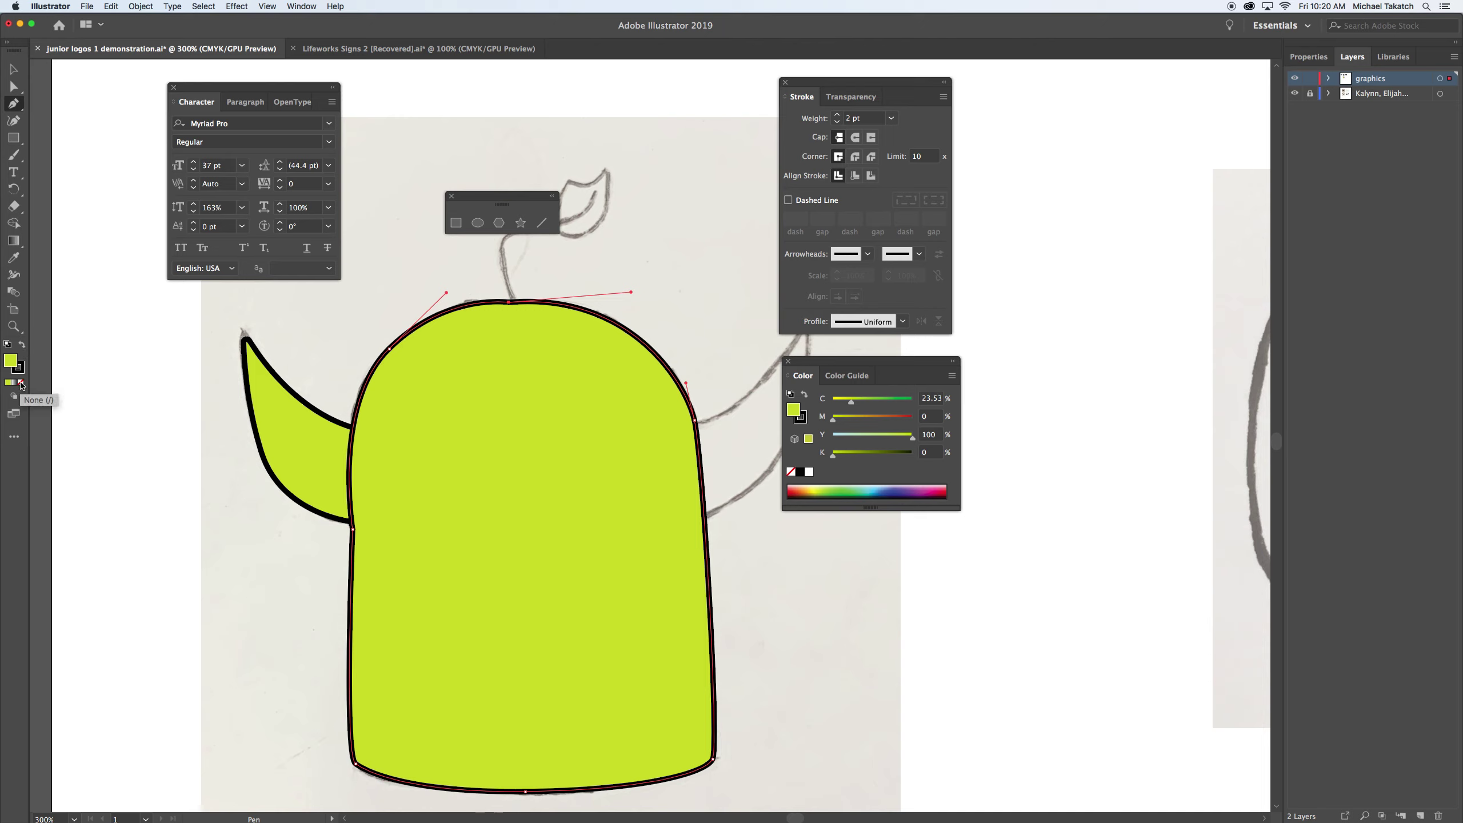
# Set the body's fill to None and move the floating palette aside.
pyautogui.click(20, 384)
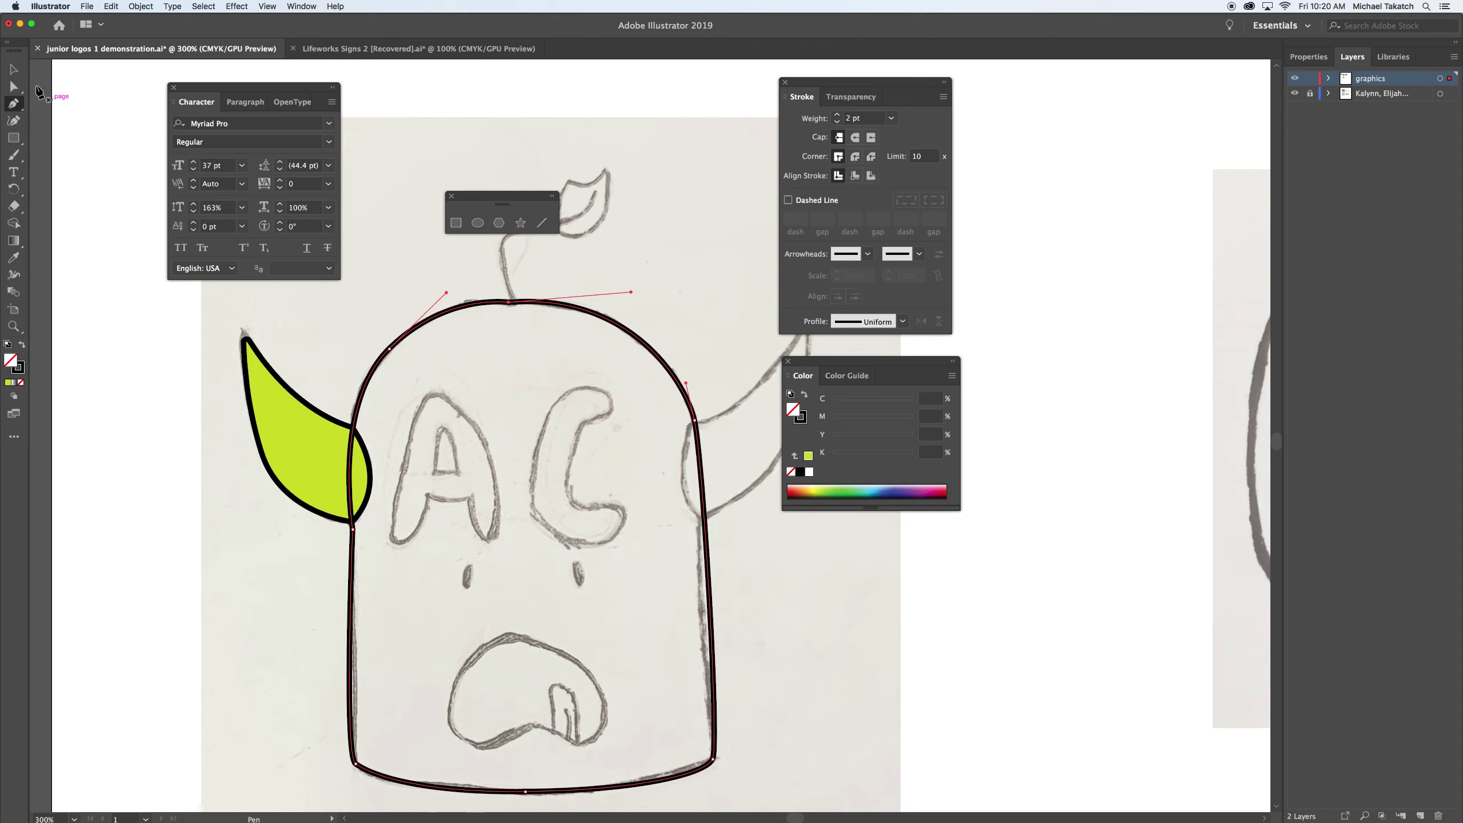
pyautogui.click(15, 71)
pyautogui.moveTo(481, 195); pyautogui.dragTo(421, 153)
pyautogui.press('p')
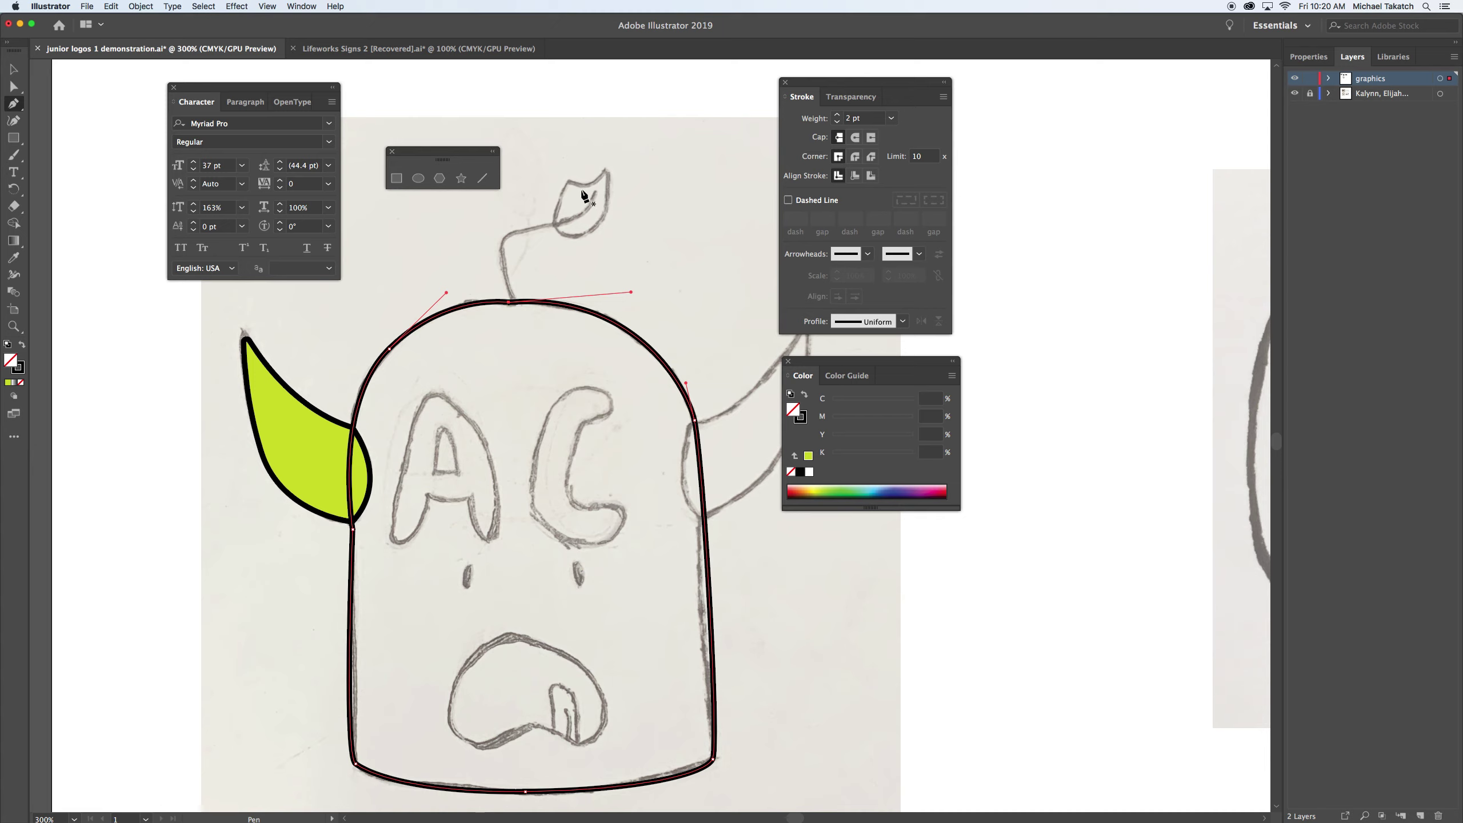
# Draw the curving stem upward from the top of the head toward the leaf.
pyautogui.keyDown('ctrl'); pyautogui.click(616, 118); pyautogui.keyUp('ctrl')
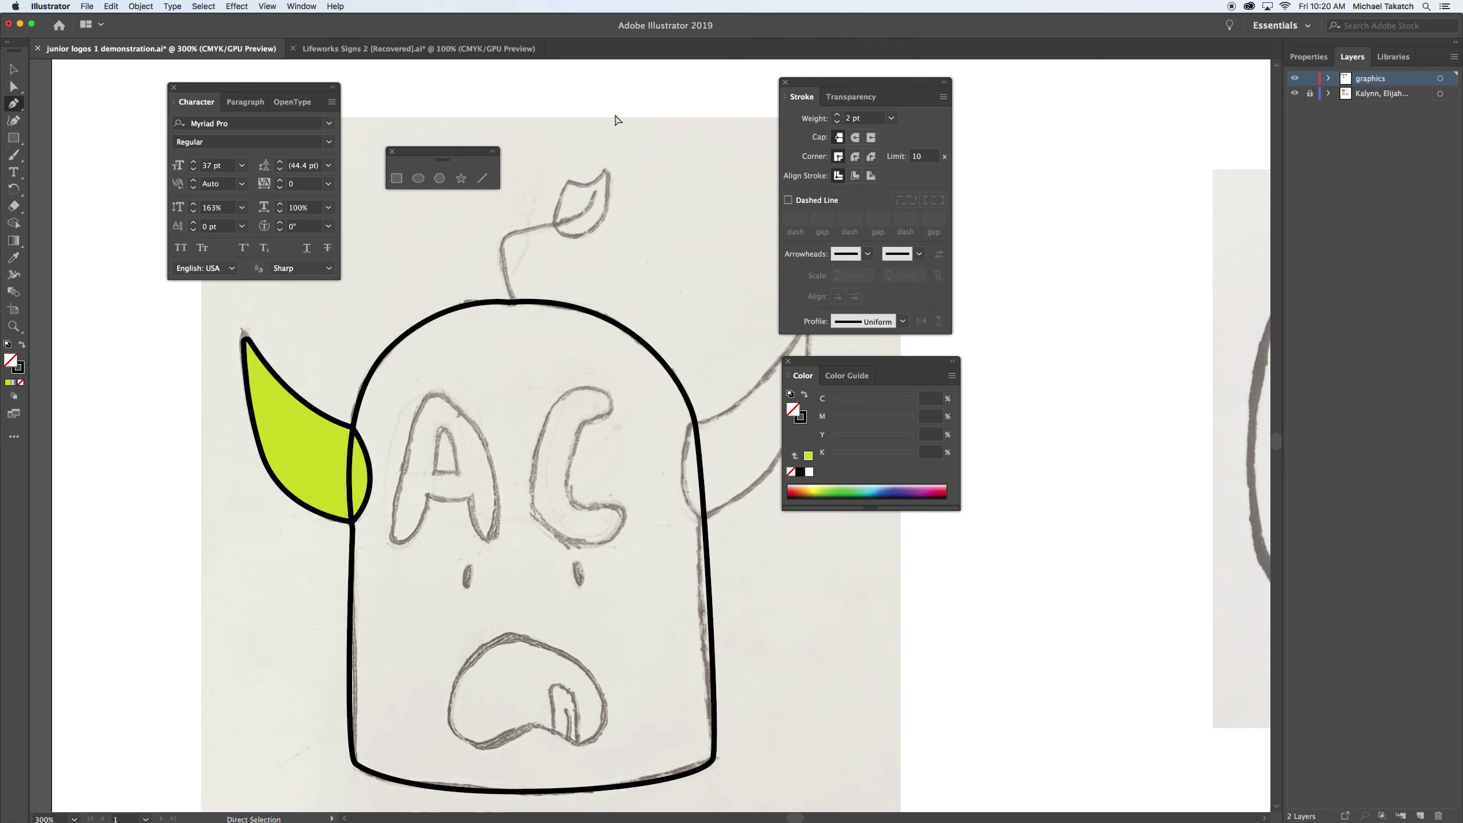
pyautogui.click(516, 302)
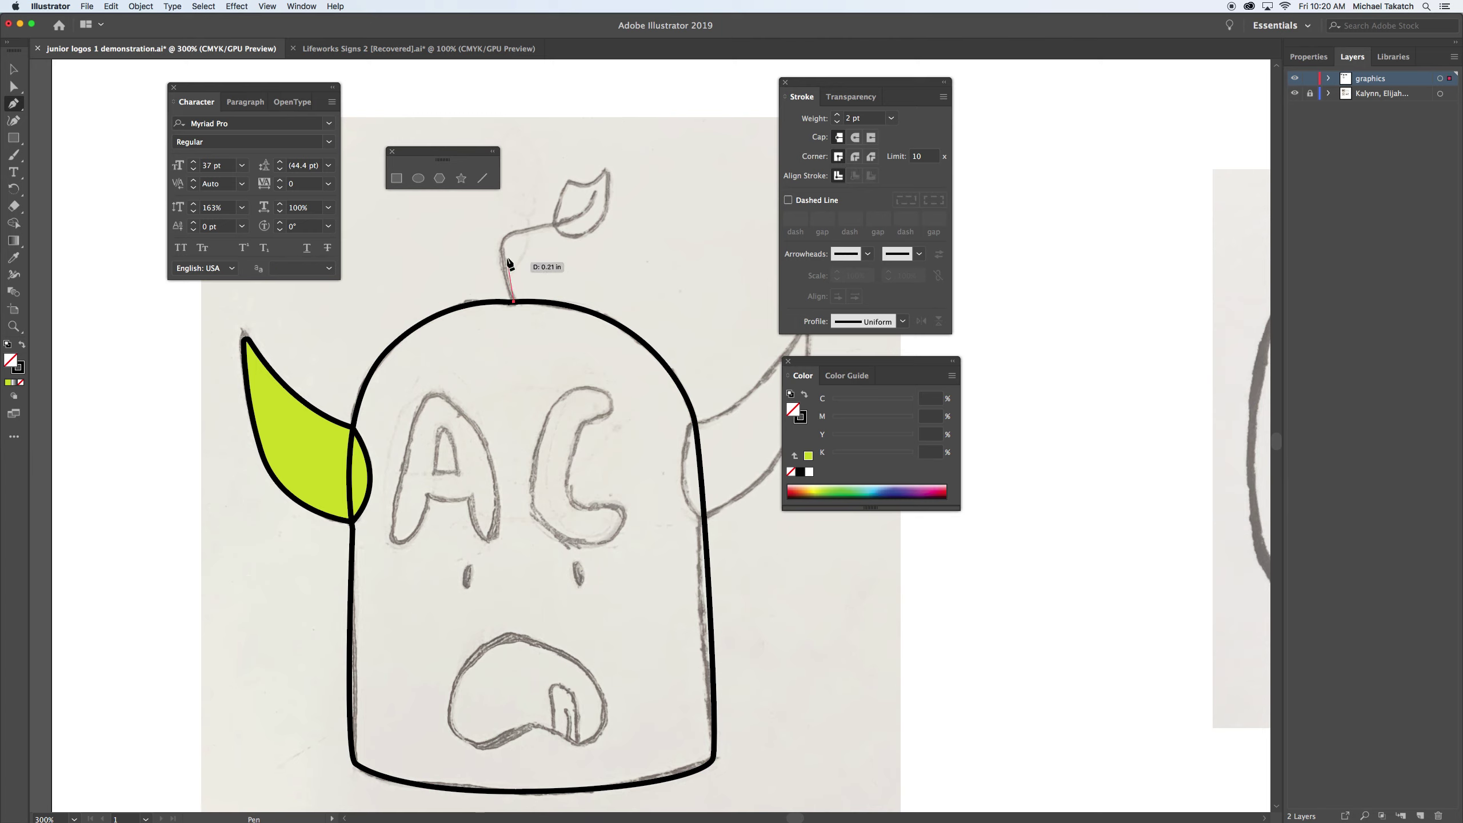
pyautogui.moveTo(500, 238); pyautogui.dragTo(509, 240)
pyautogui.hotkey('ctrl', '+')
pyautogui.hotkey('ctrl', '+')
pyautogui.hscroll(5, 508, 241)
pyautogui.press('p')
pyautogui.click(515, 425)
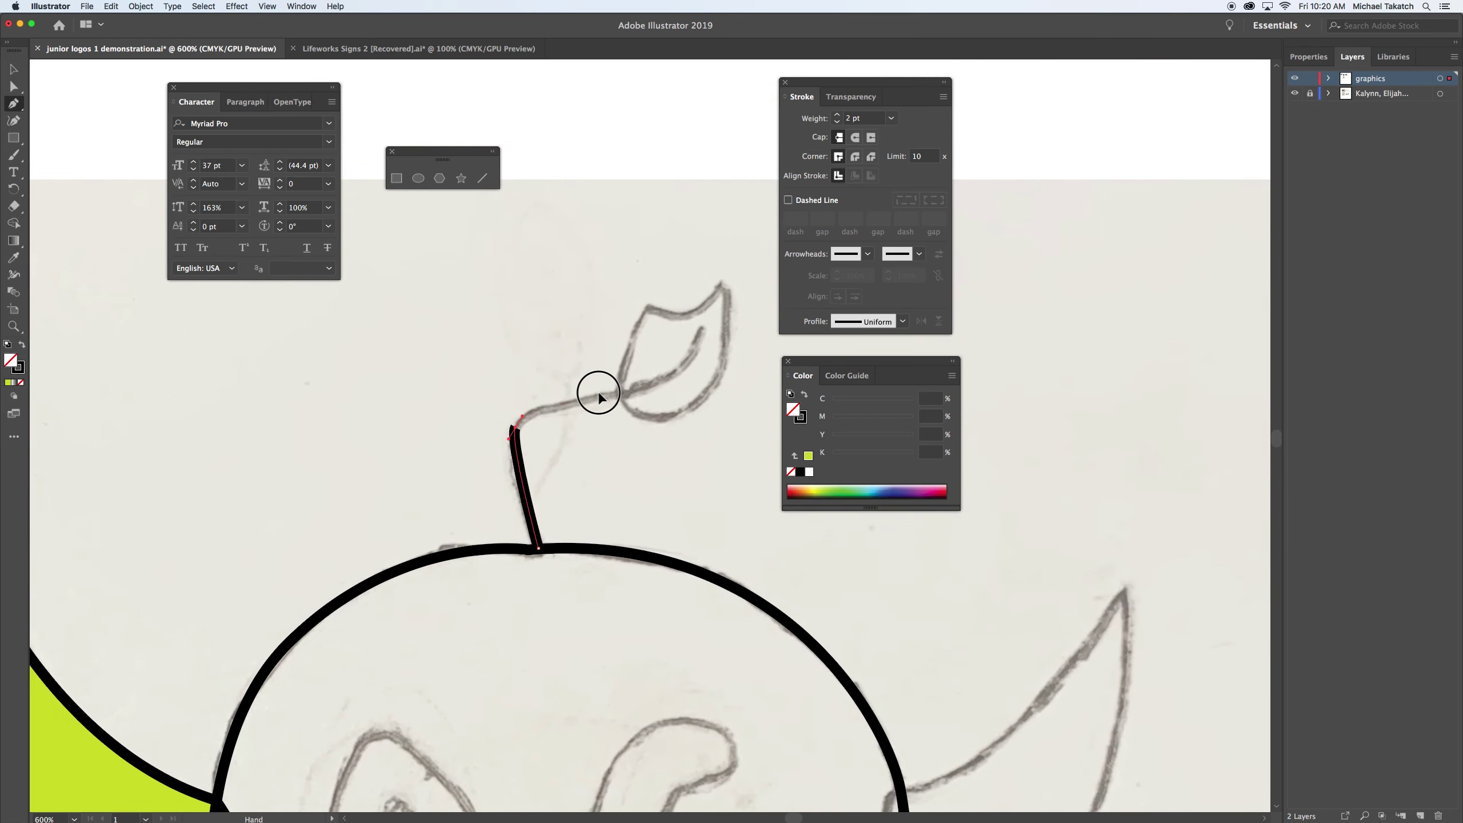
pyautogui.moveTo(597, 392); pyautogui.dragTo(668, 382)
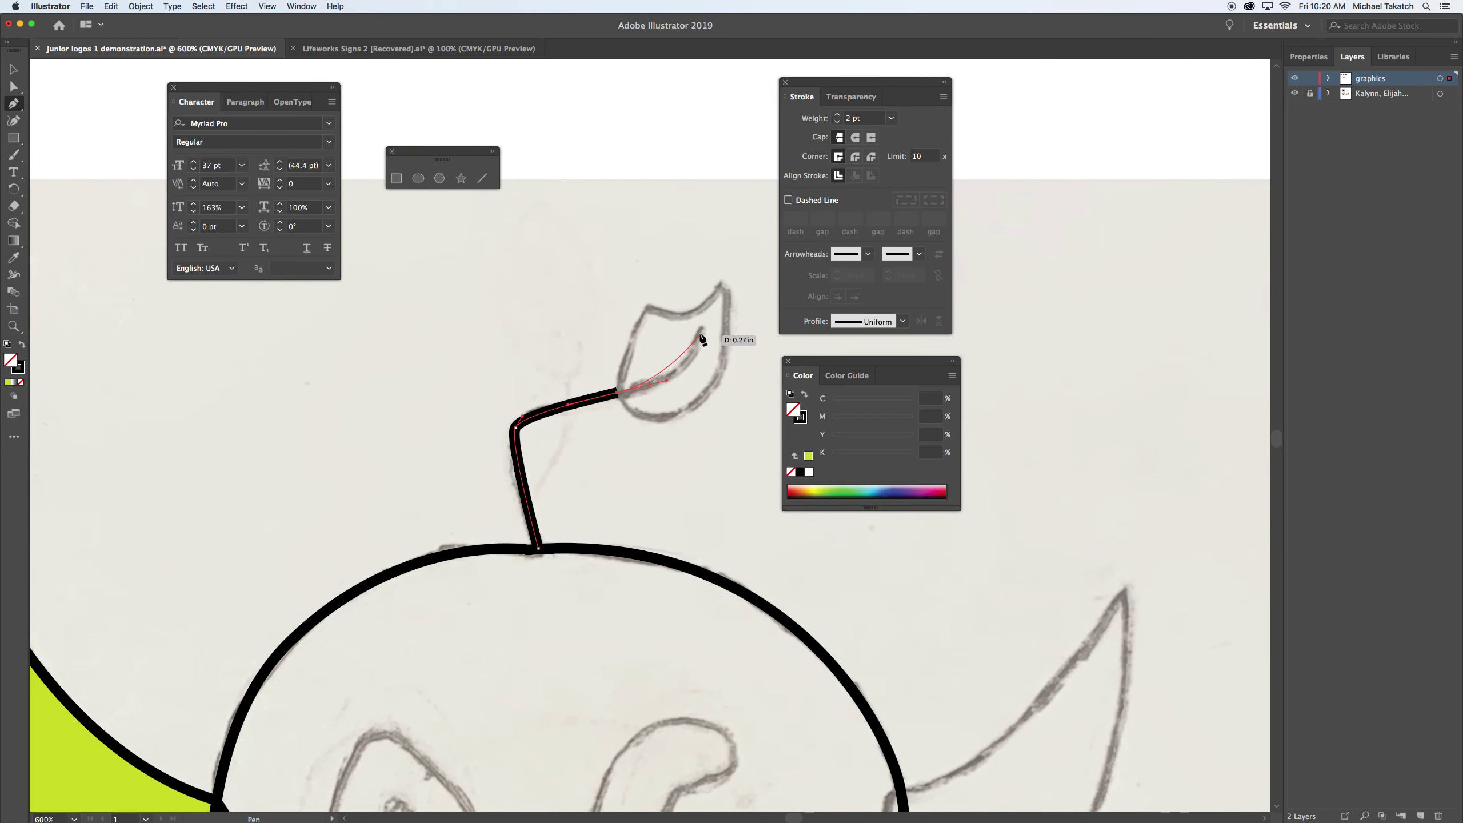
pyautogui.moveTo(700, 328); pyautogui.dragTo(708, 300)
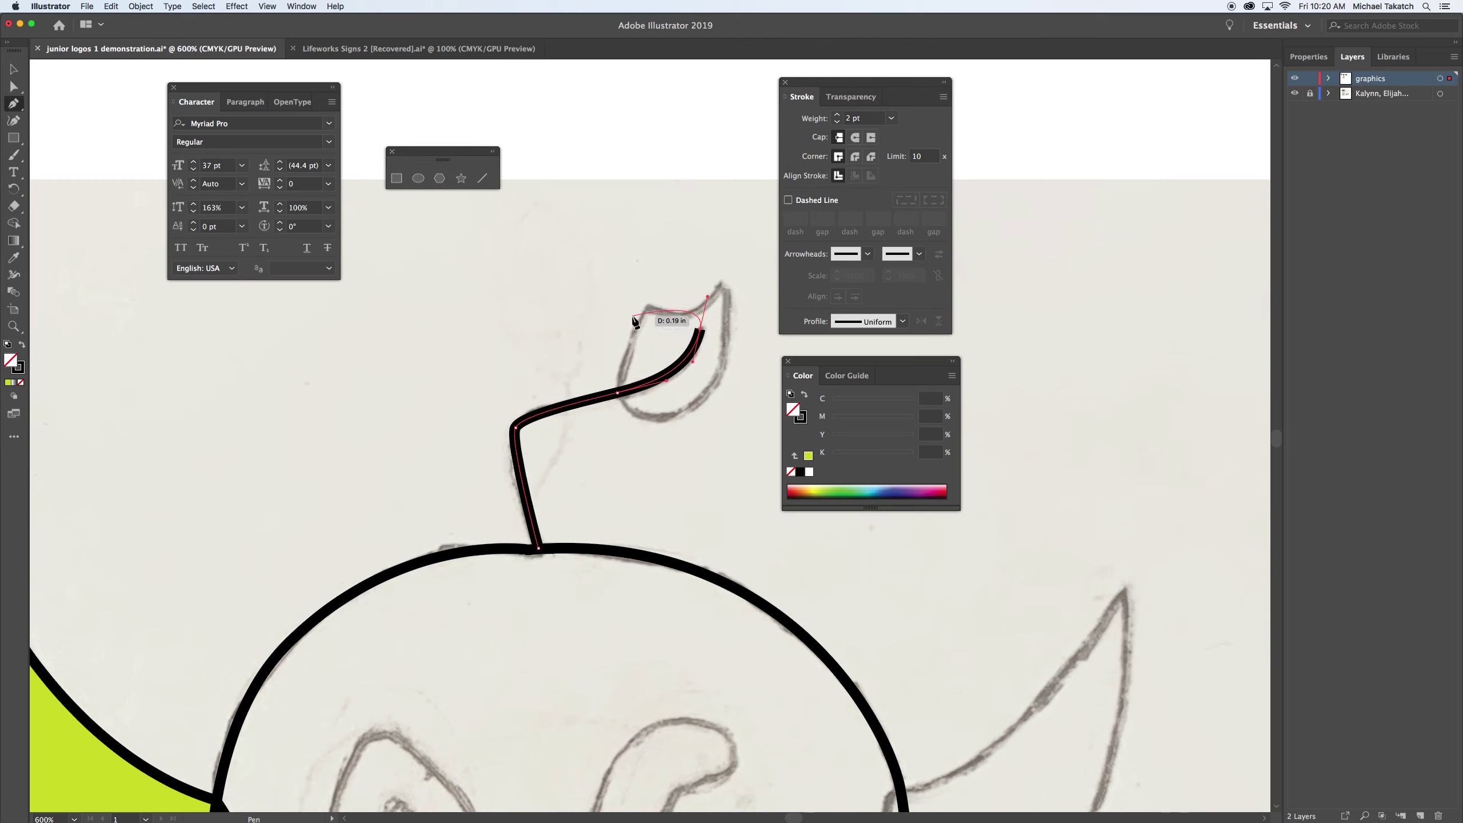
pyautogui.keyDown('super'); pyautogui.click(606, 298); pyautogui.keyUp('super')
# Draw and close the pointed leaf outline at the stem's top, then deselect it.
pyautogui.click(724, 281)
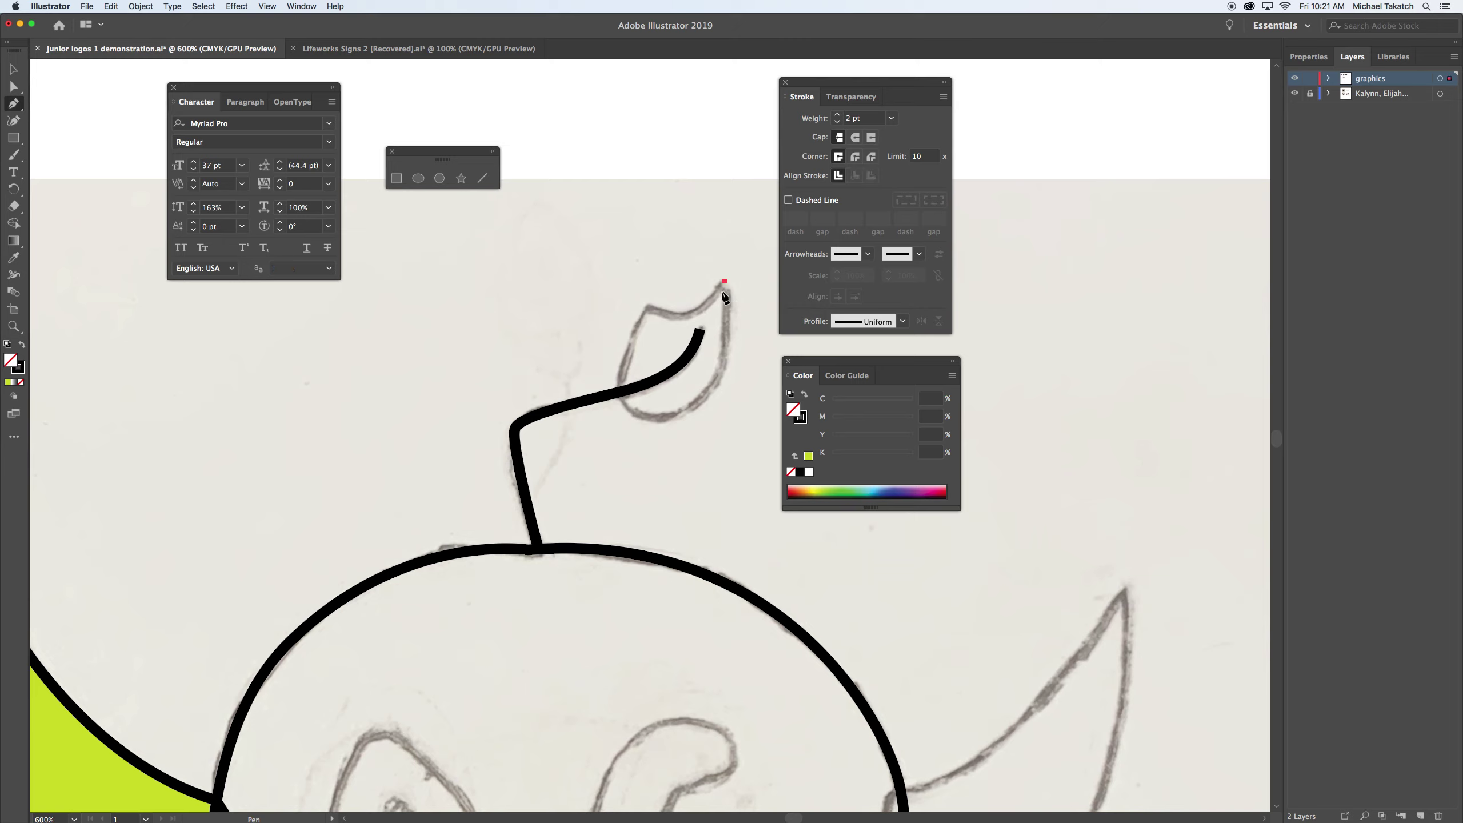
pyautogui.moveTo(648, 309); pyautogui.dragTo(586, 281)
pyautogui.click(648, 309)
pyautogui.moveTo(643, 418); pyautogui.dragTo(704, 429)
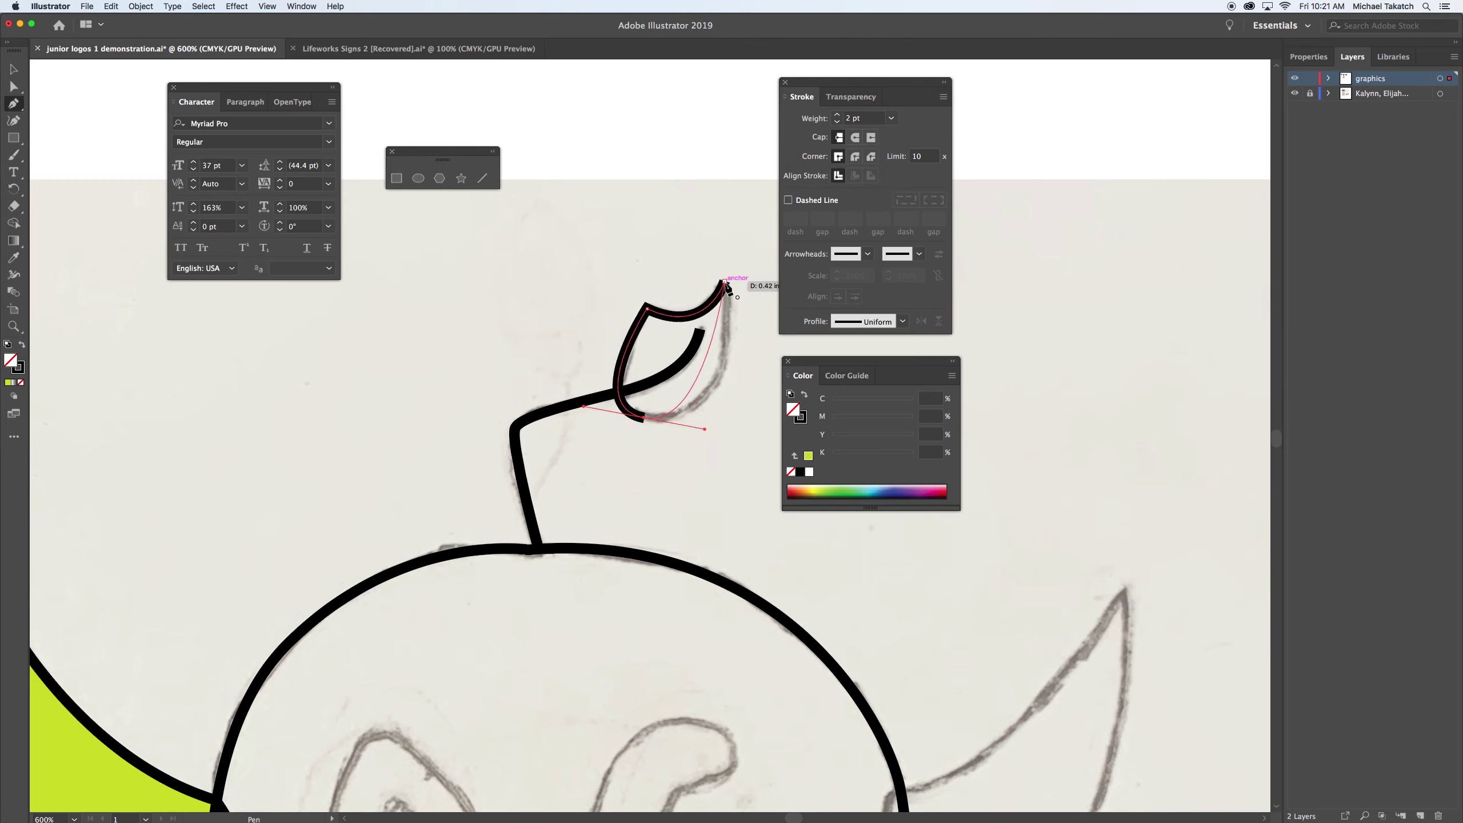
pyautogui.moveTo(725, 283); pyautogui.dragTo(722, 197)
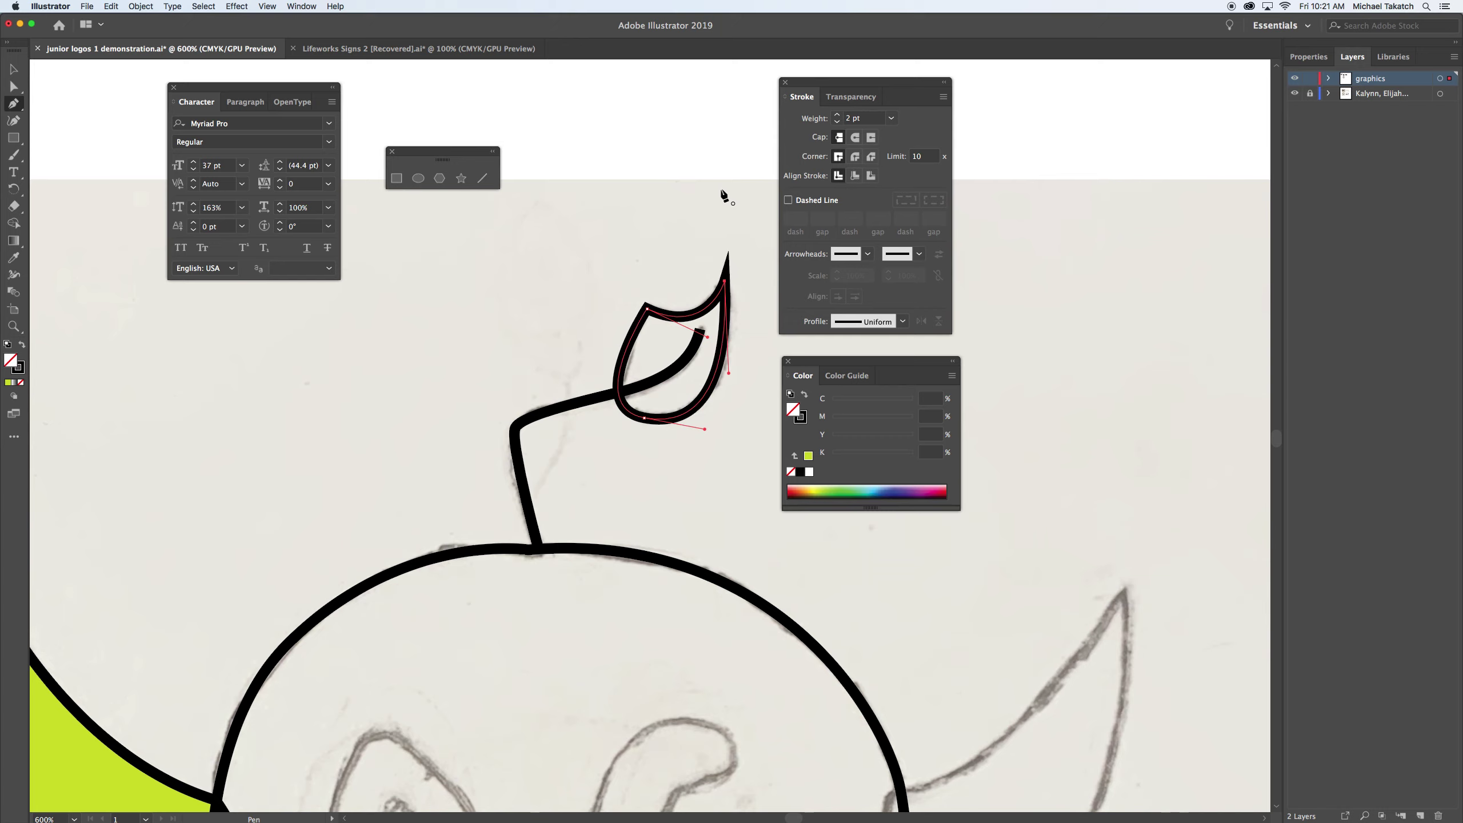
pyautogui.click(598, 255)
pyautogui.scroll(-10, 625, 524)
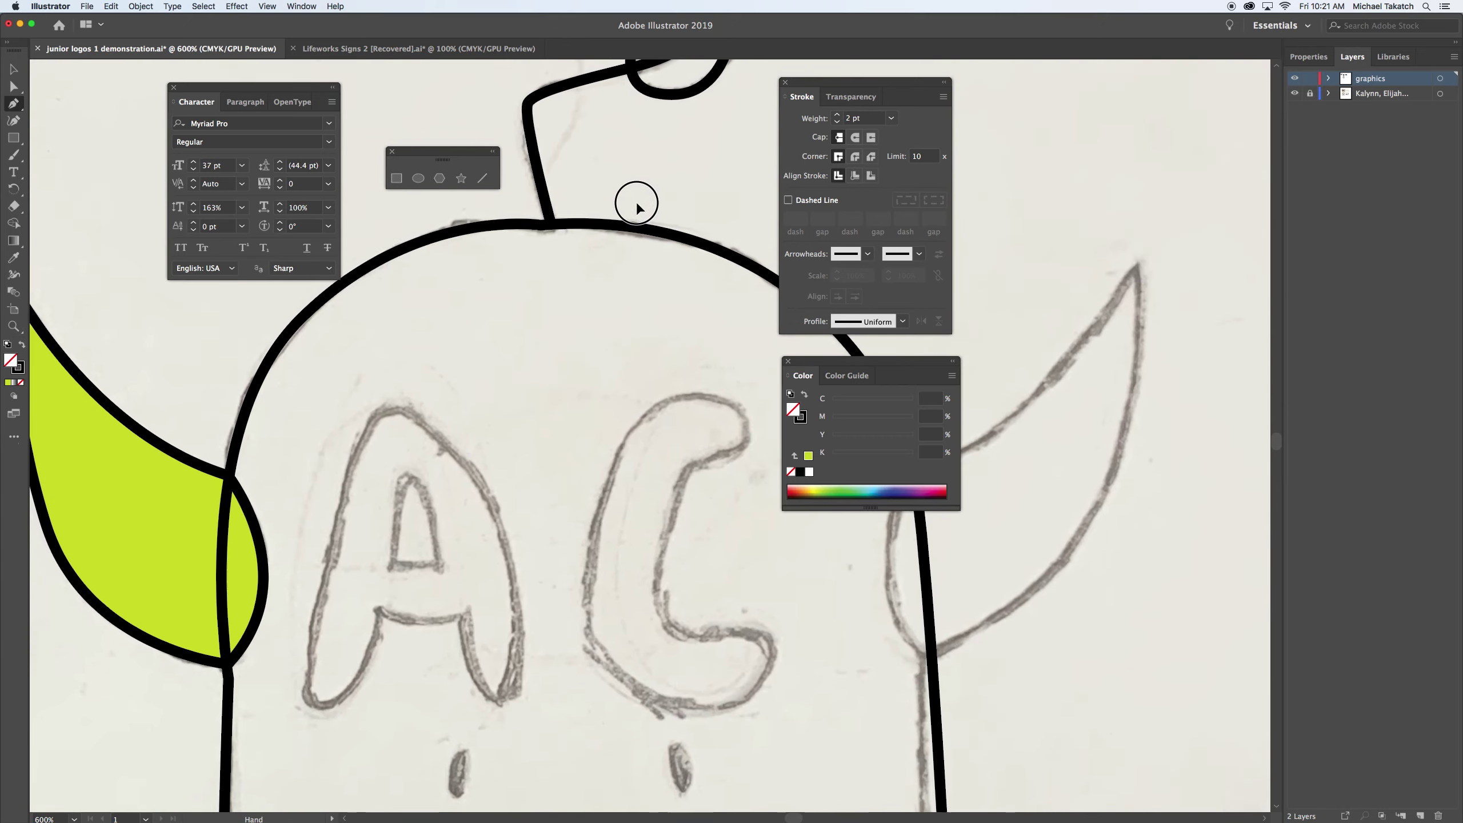
pyautogui.scroll(-5, 506, 376)
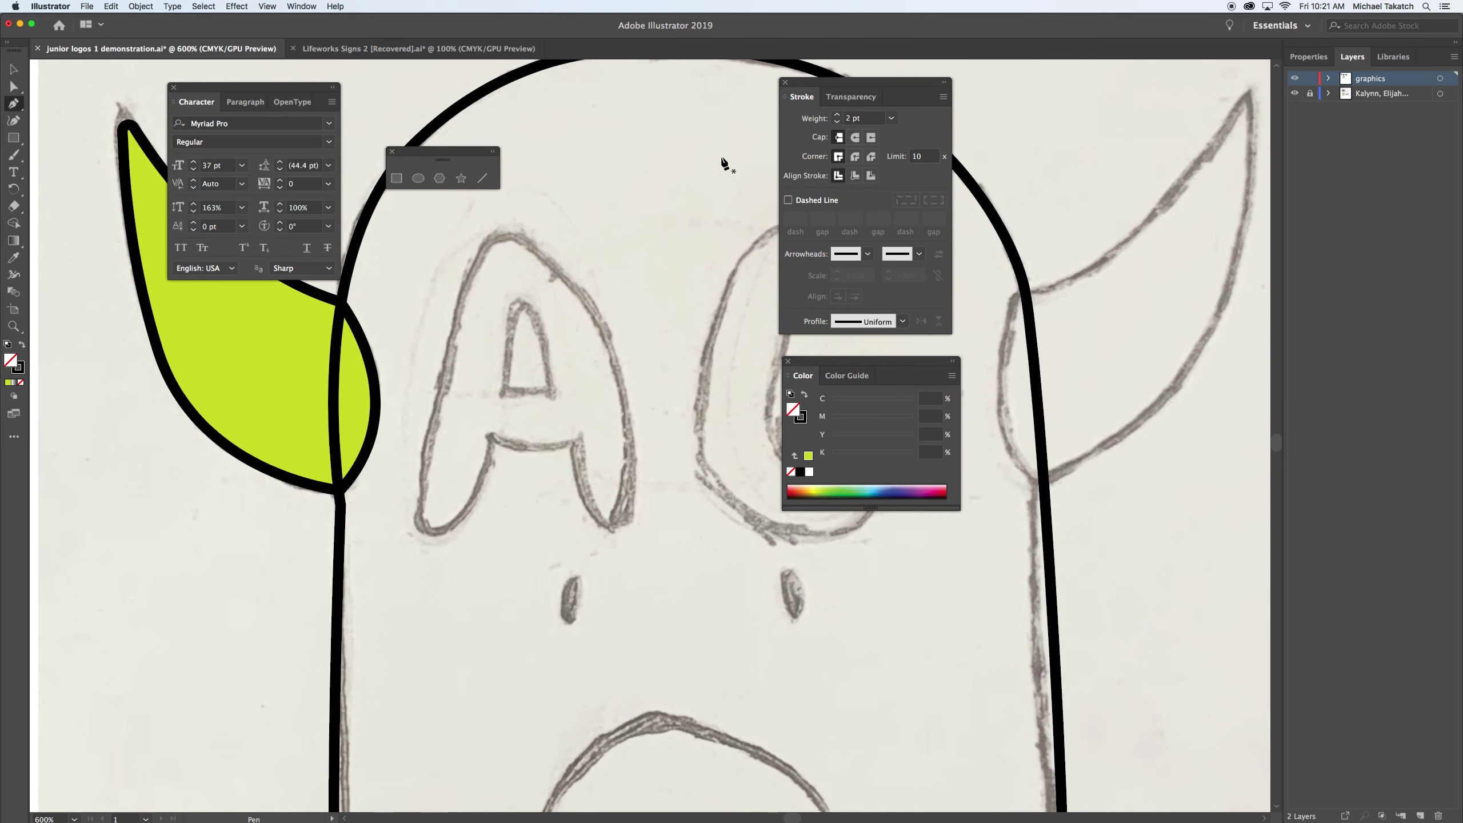
# Trace the letter A's outline from the apex down both legs, then deselect it.
pyautogui.moveTo(504, 237); pyautogui.dragTo(466, 248)
pyautogui.moveTo(434, 535); pyautogui.dragTo(468, 534)
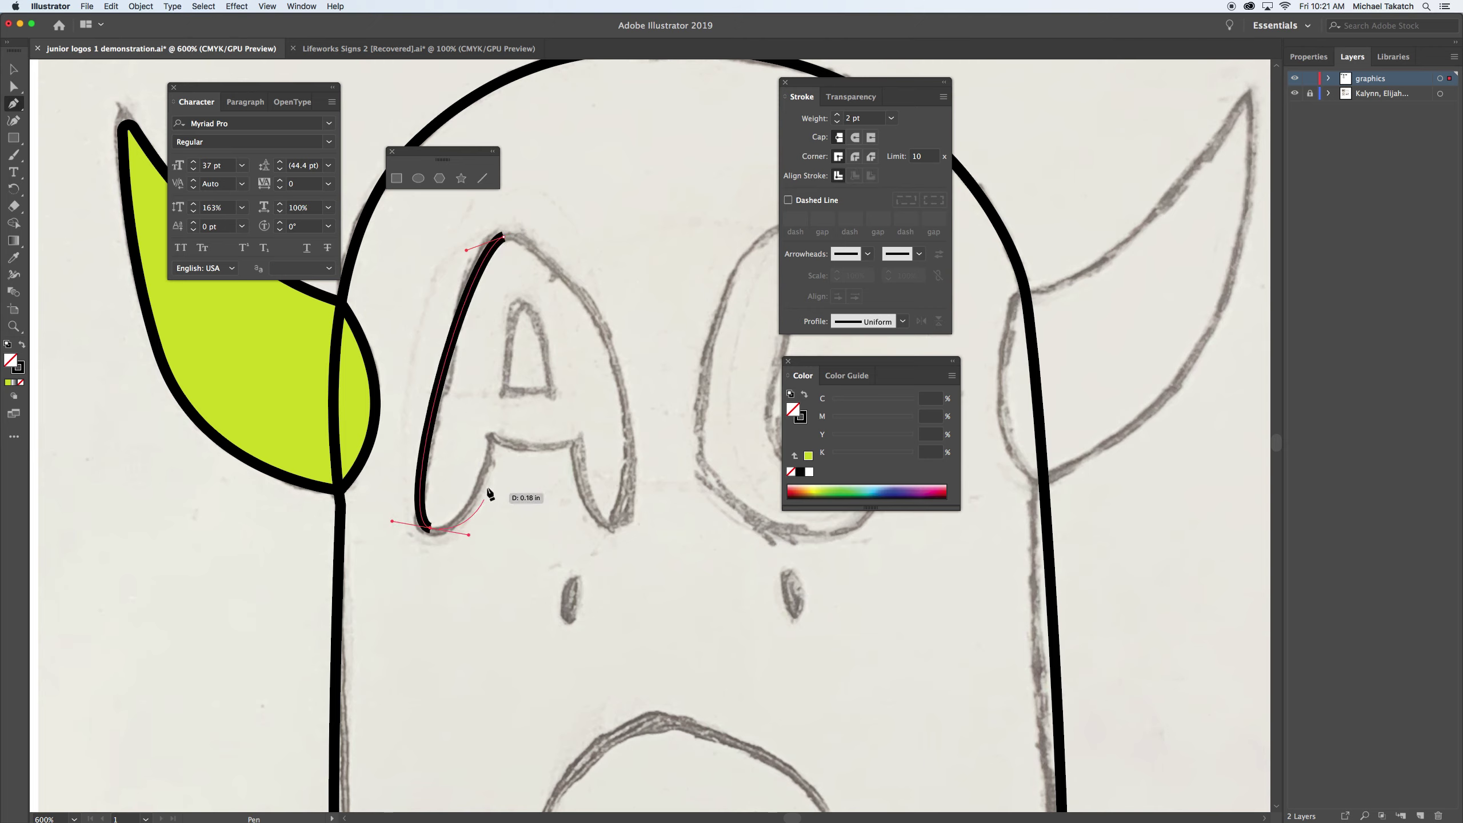
pyautogui.moveTo(491, 436)
pyautogui.mouseDown()
pyautogui.moveTo(560, 464)
pyautogui.moveTo(618, 458)
pyautogui.moveTo(637, 415)
pyautogui.mouseUp()
pyautogui.click(574, 440)
pyautogui.click(607, 512)
pyautogui.moveTo(618, 520); pyautogui.dragTo(636, 506)
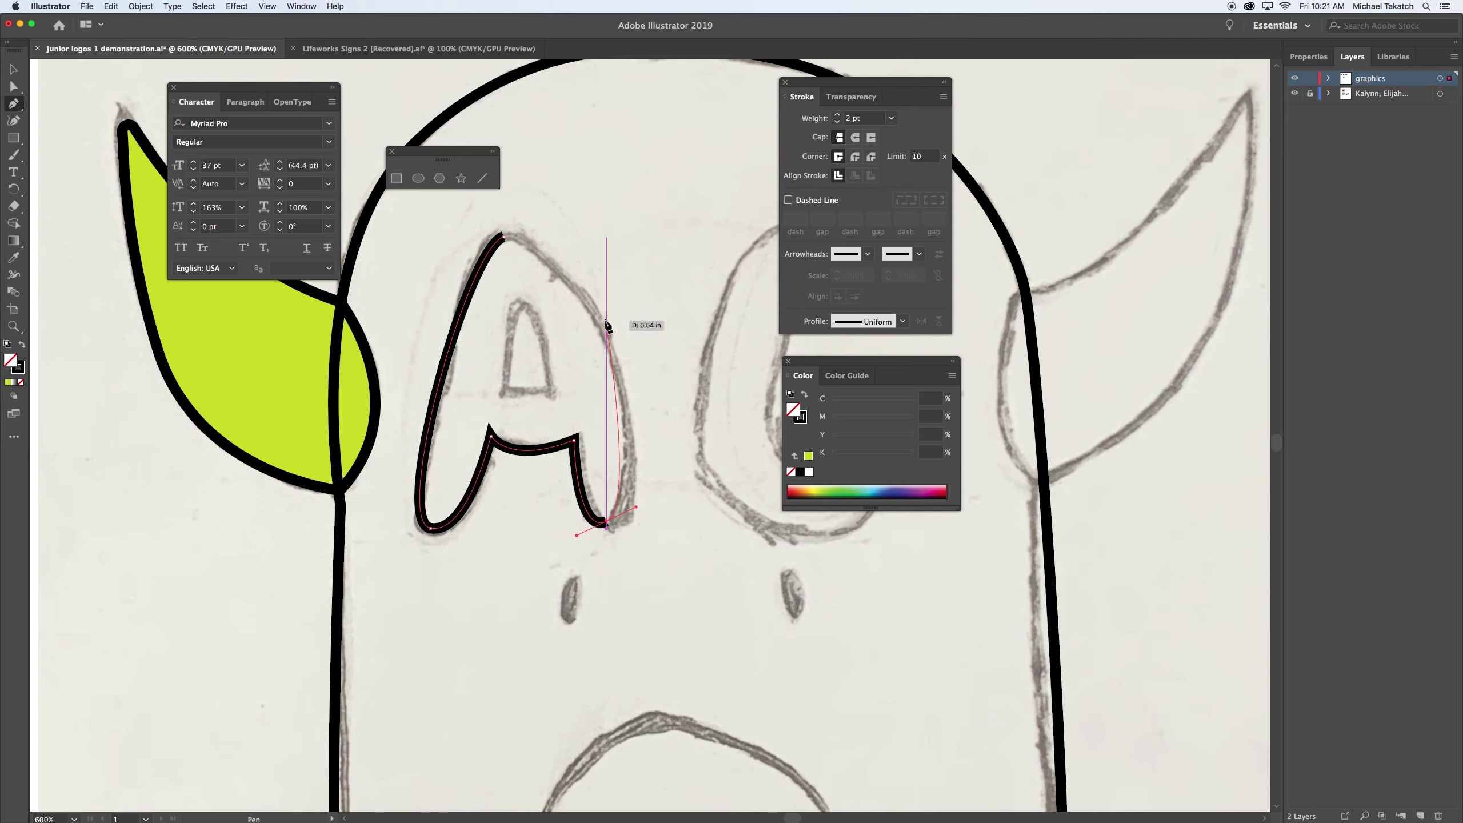
pyautogui.moveTo(603, 328)
pyautogui.mouseDown()
pyautogui.moveTo(572, 261)
pyautogui.moveTo(464, 239)
pyautogui.mouseUp()
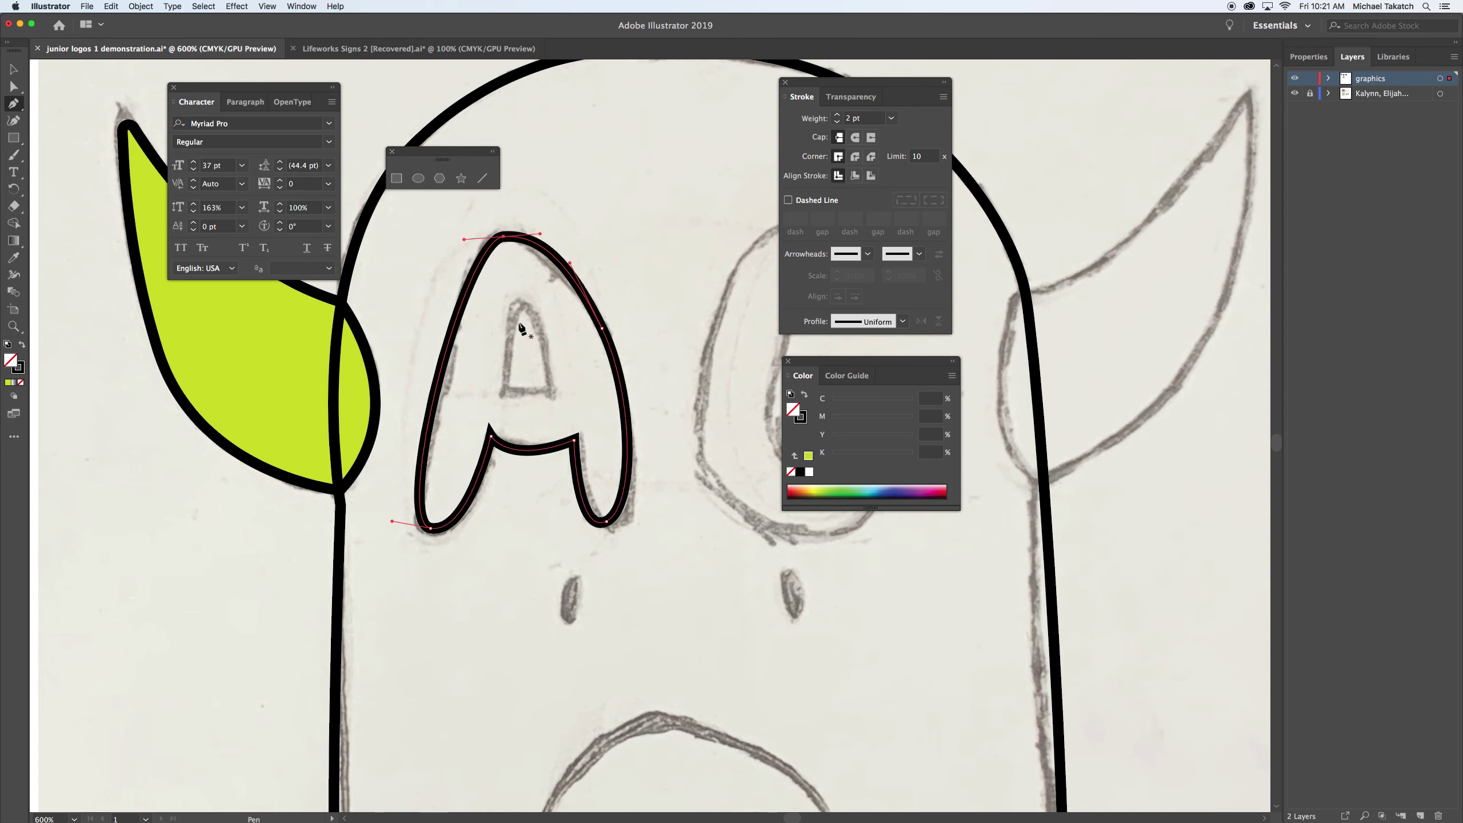
pyautogui.keyDown('super'); pyautogui.click(427, 278); pyautogui.keyUp('super')
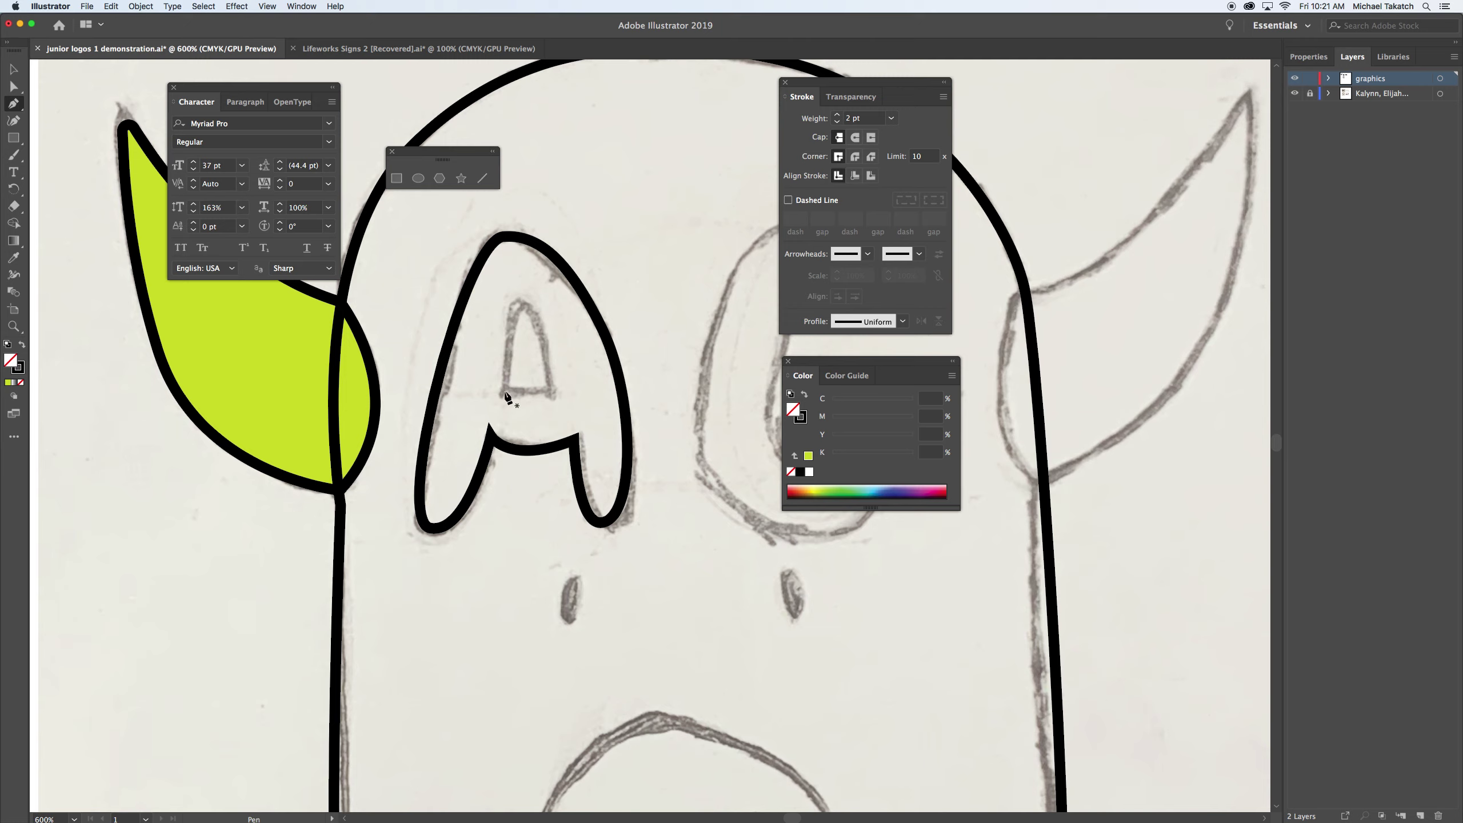
# Draw and close the A's triangular inner counter.
pyautogui.moveTo(506, 395); pyautogui.dragTo(560, 398)
pyautogui.click(548, 391)
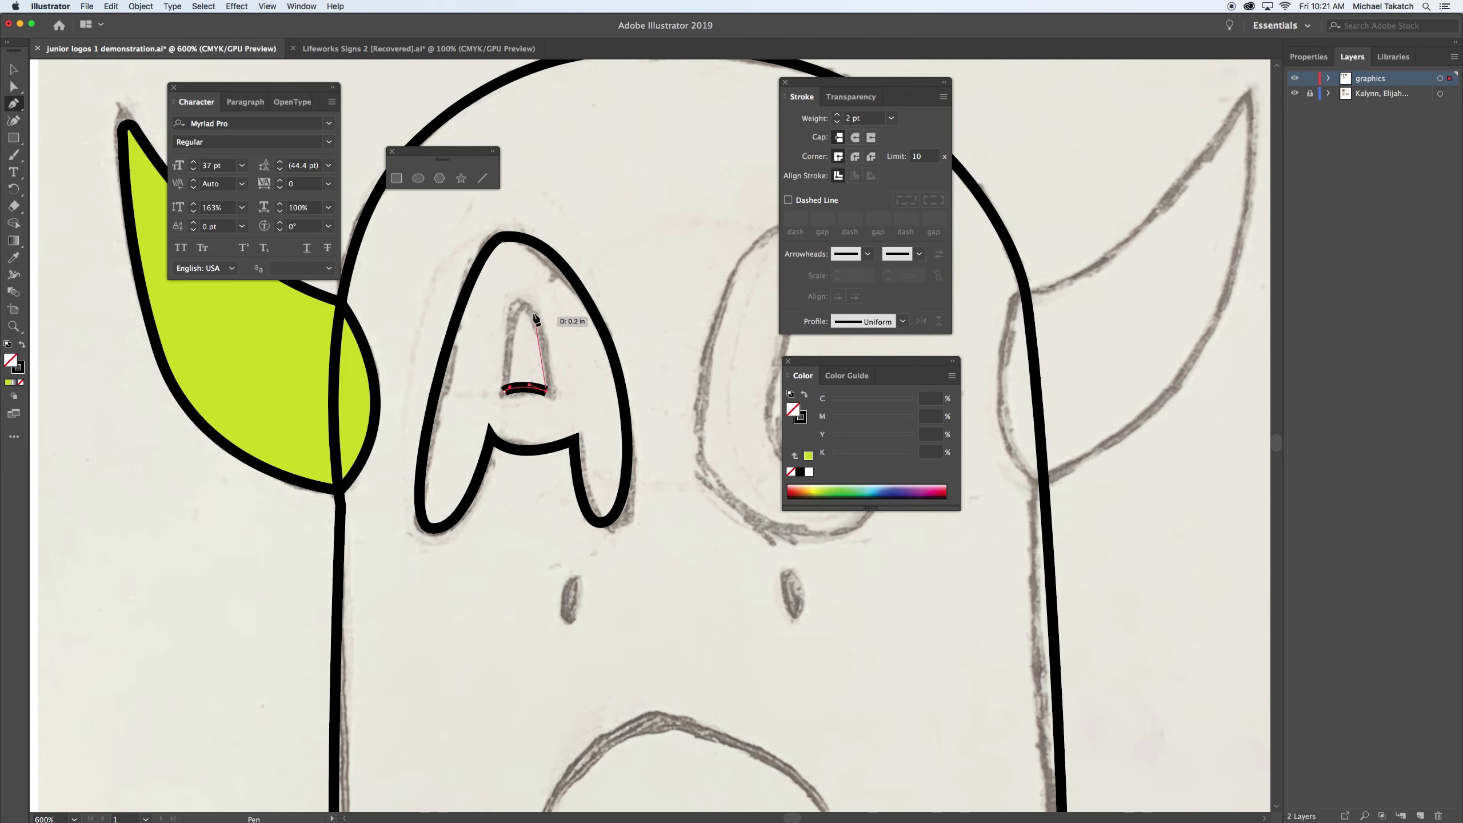
pyautogui.moveTo(525, 303); pyautogui.dragTo(507, 289)
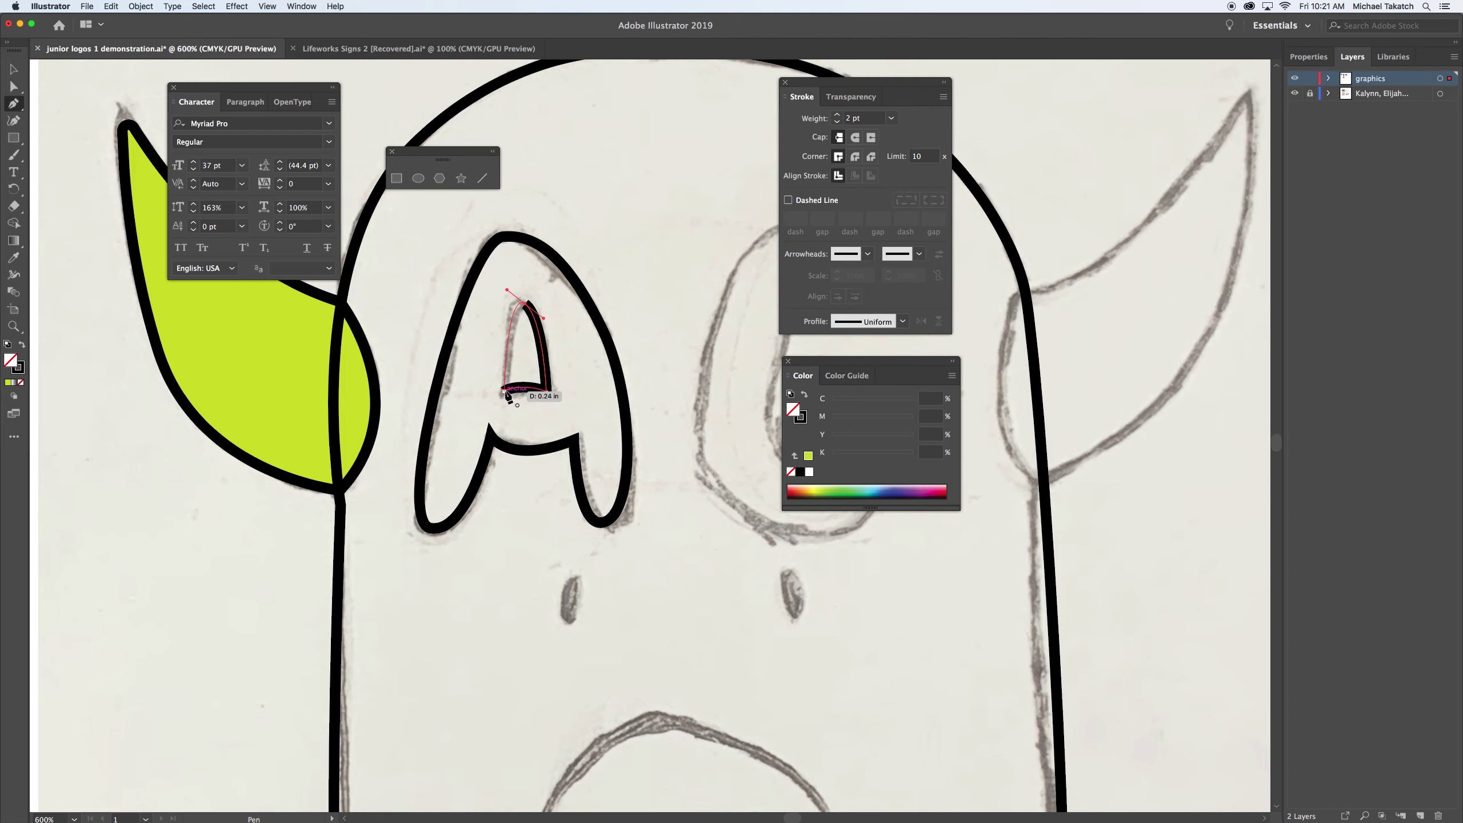
pyautogui.moveTo(506, 394); pyautogui.dragTo(532, 398)
pyautogui.moveTo(672, 405); pyautogui.dragTo(440, 386)
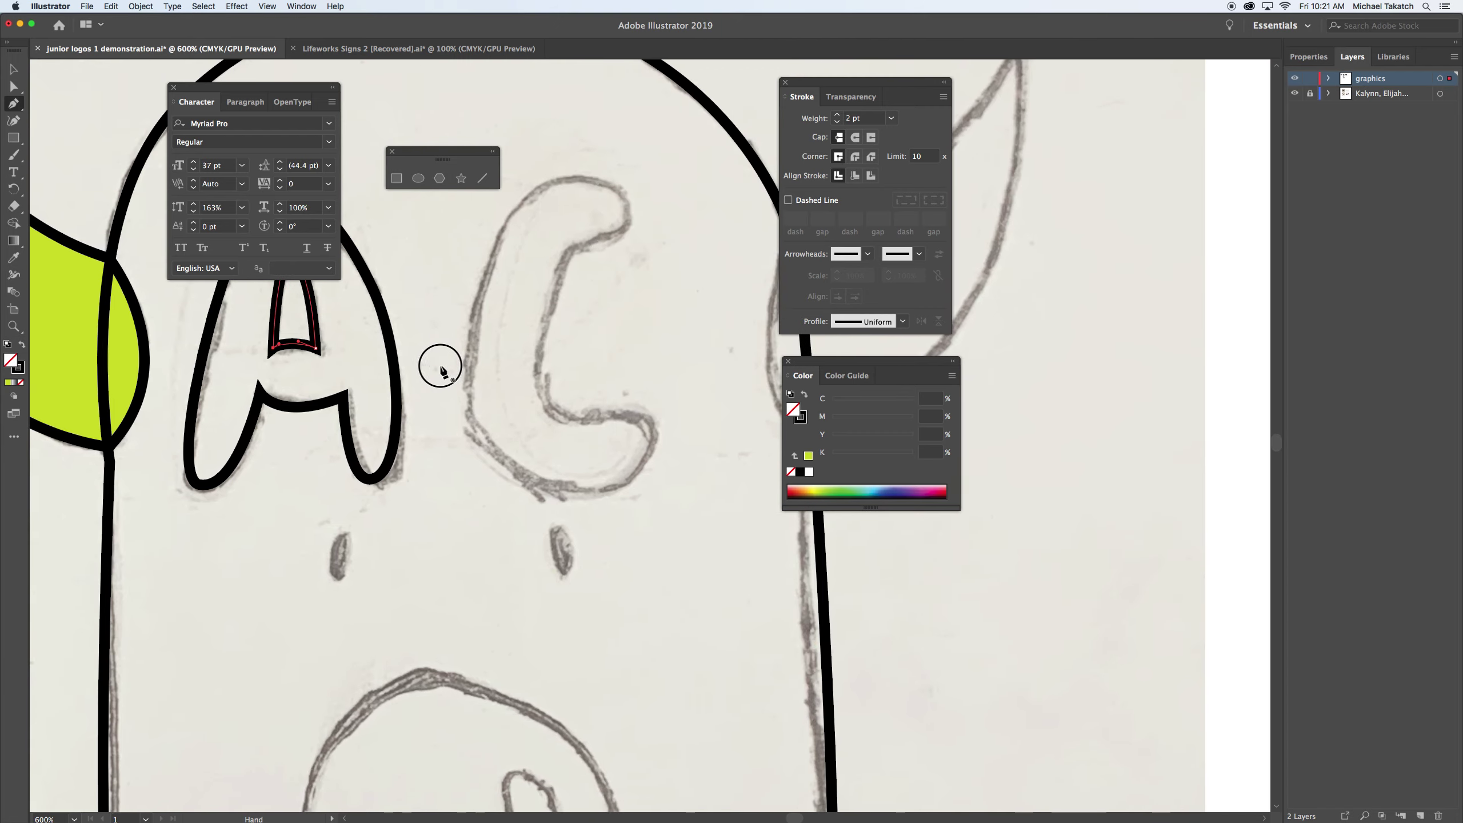
# Trace the C from its top, around the outer curve and up the inner edge, closing it.
pyautogui.click(621, 236)
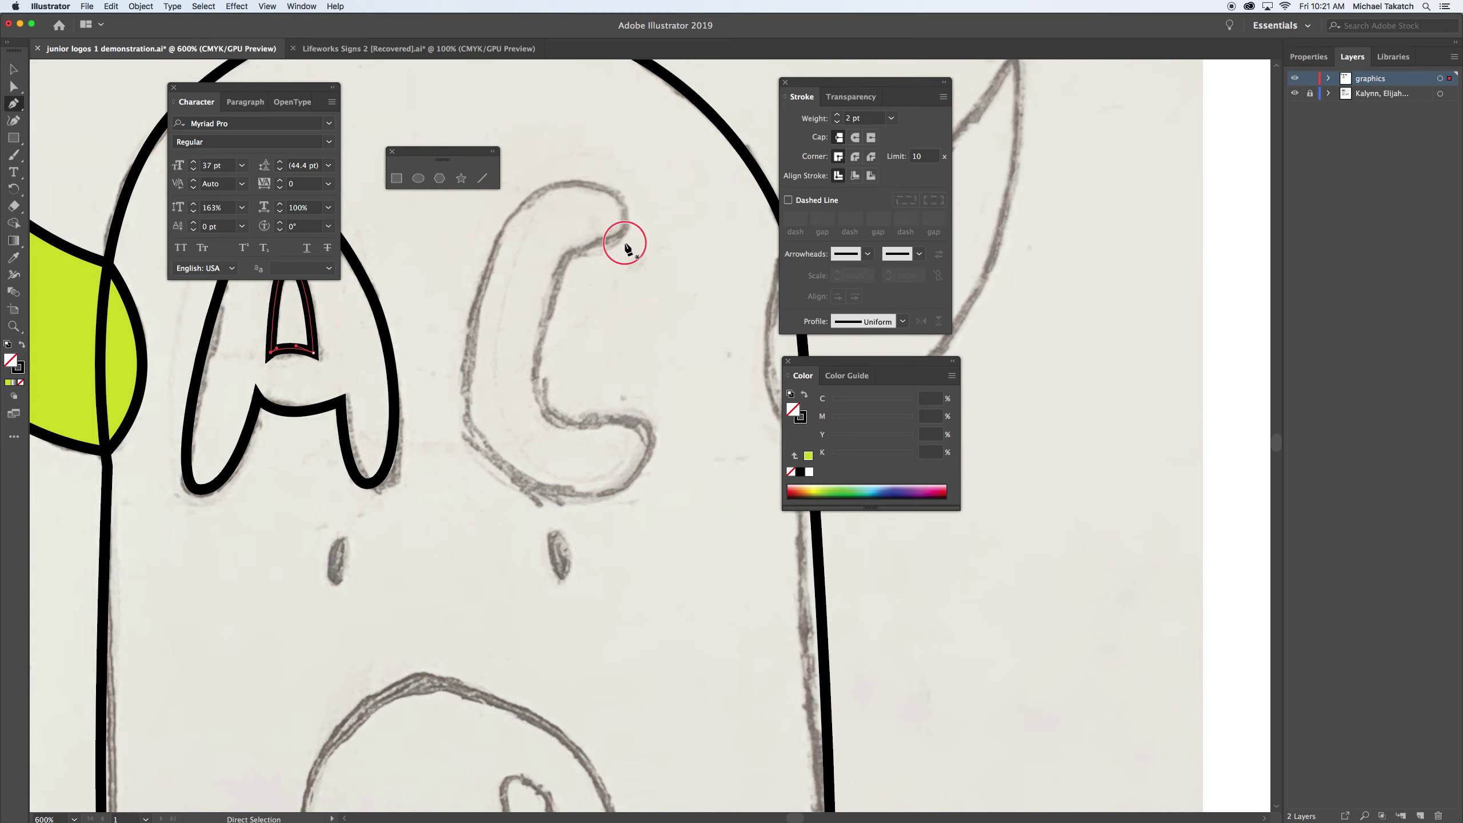
pyautogui.moveTo(624, 213)
pyautogui.mouseDown()
pyautogui.moveTo(621, 192)
pyautogui.moveTo(529, 186)
pyautogui.mouseUp()
pyautogui.moveTo(478, 323); pyautogui.dragTo(462, 418)
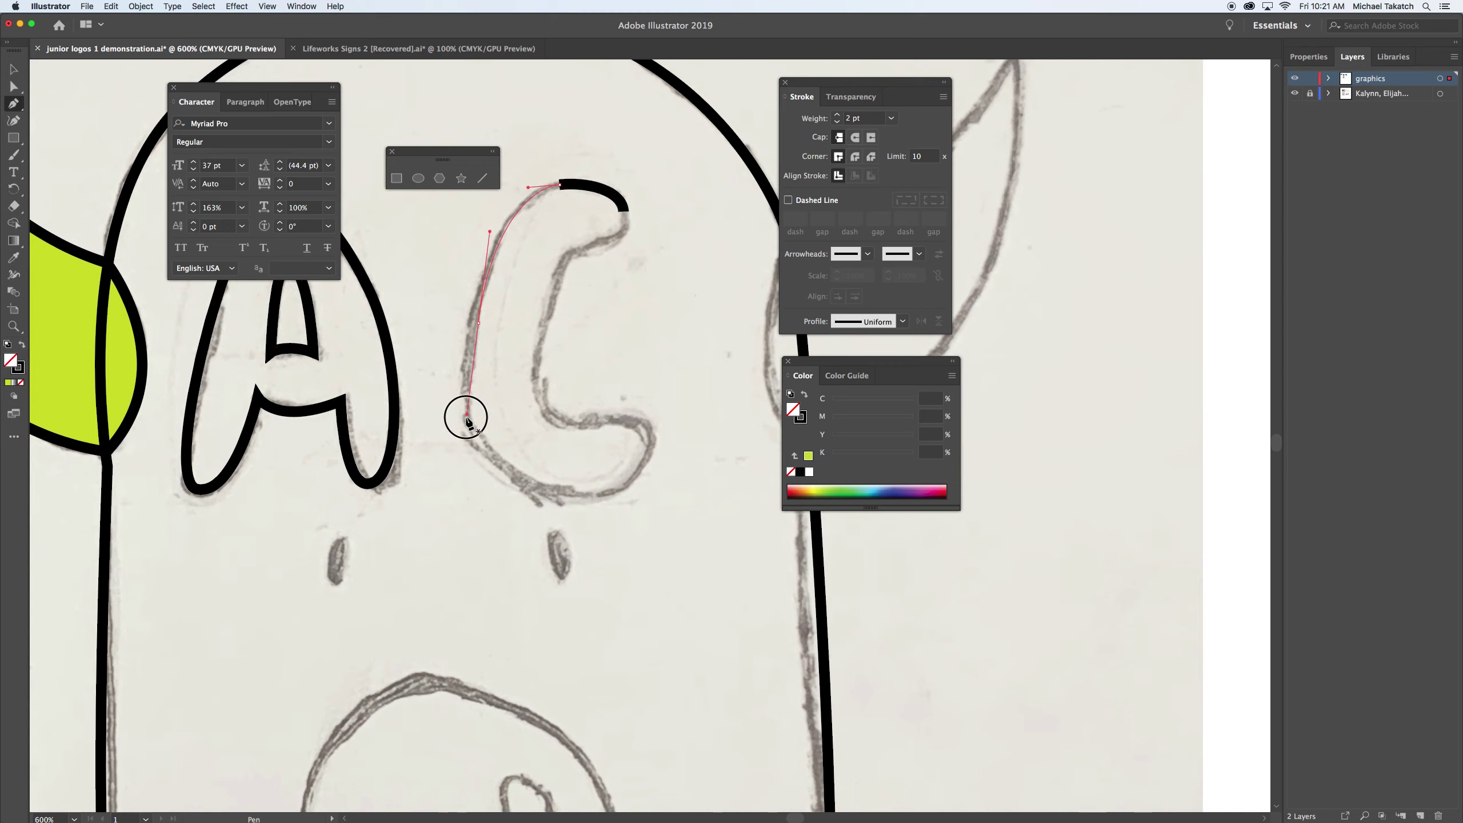
pyautogui.moveTo(545, 490); pyautogui.dragTo(619, 513)
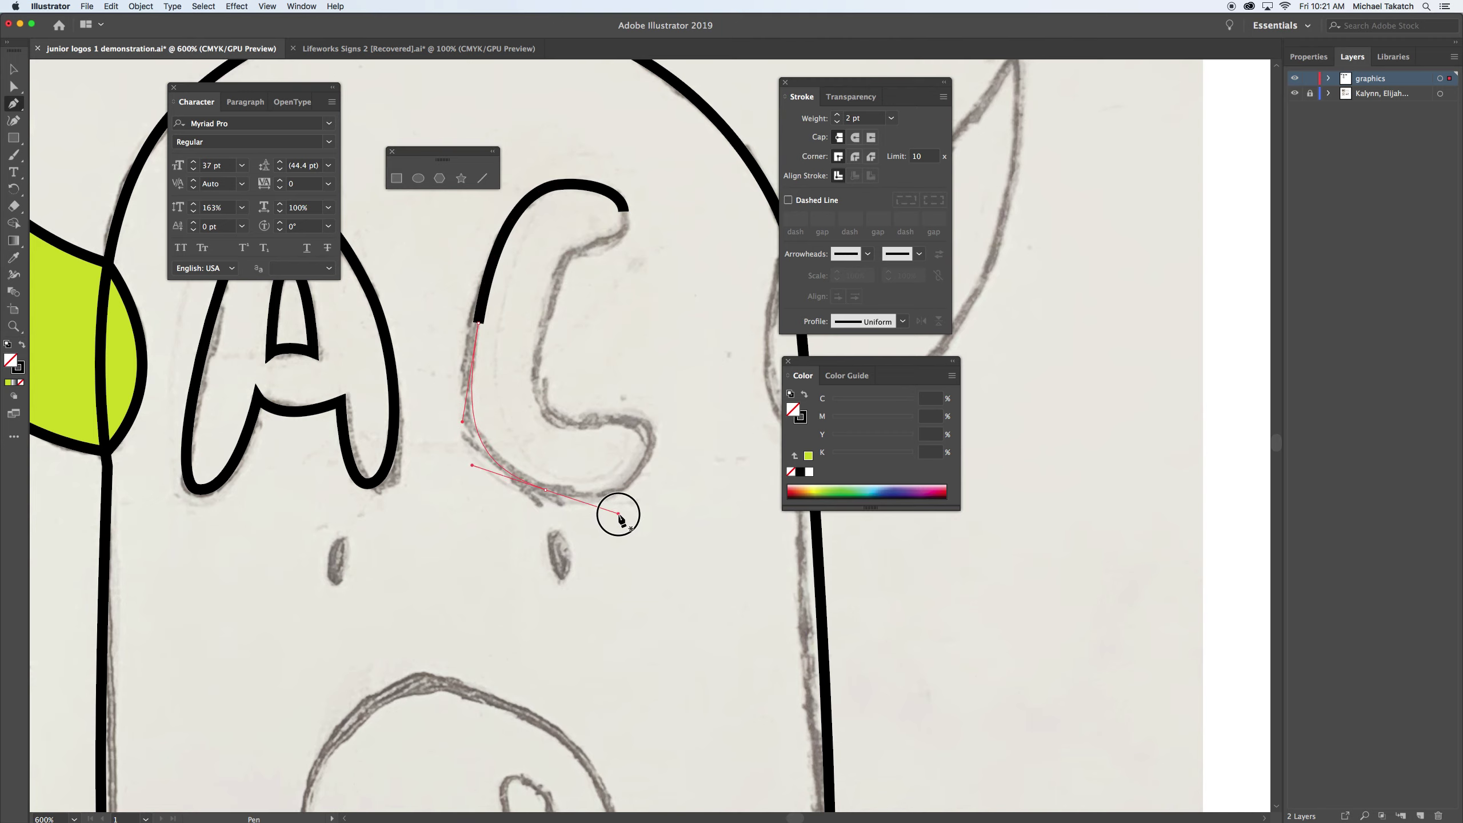
pyautogui.moveTo(655, 444)
pyautogui.mouseDown()
pyautogui.moveTo(654, 417)
pyautogui.moveTo(557, 423)
pyautogui.mouseUp()
pyautogui.moveTo(535, 367); pyautogui.dragTo(537, 341)
pyautogui.moveTo(572, 258)
pyautogui.mouseDown()
pyautogui.moveTo(624, 201)
pyautogui.moveTo(621, 170)
pyautogui.mouseUp()
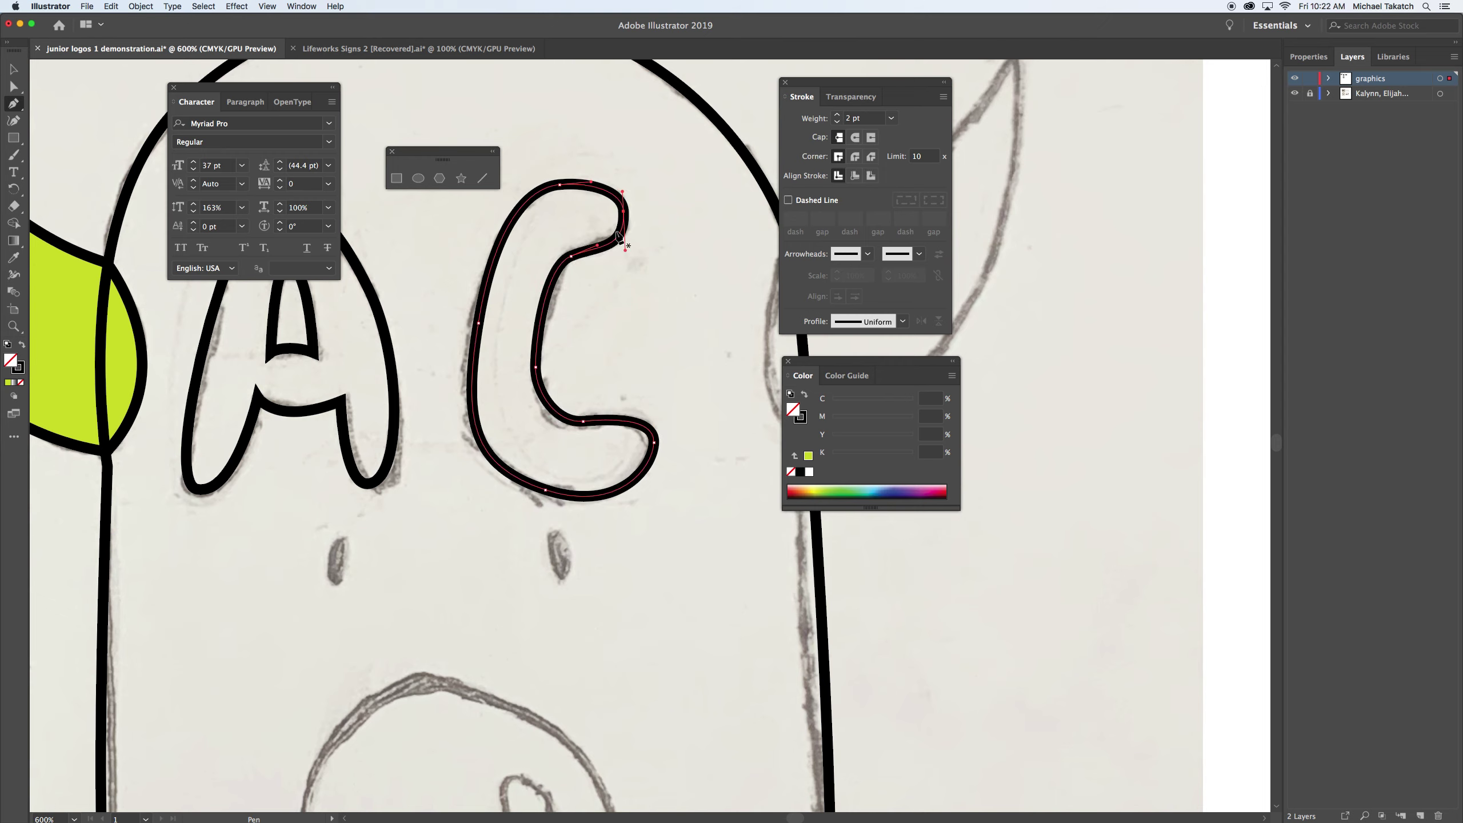
pyautogui.moveTo(497, 533)
pyautogui.mouseDown()
pyautogui.moveTo(597, 412)
pyautogui.moveTo(599, 281)
pyautogui.mouseUp()
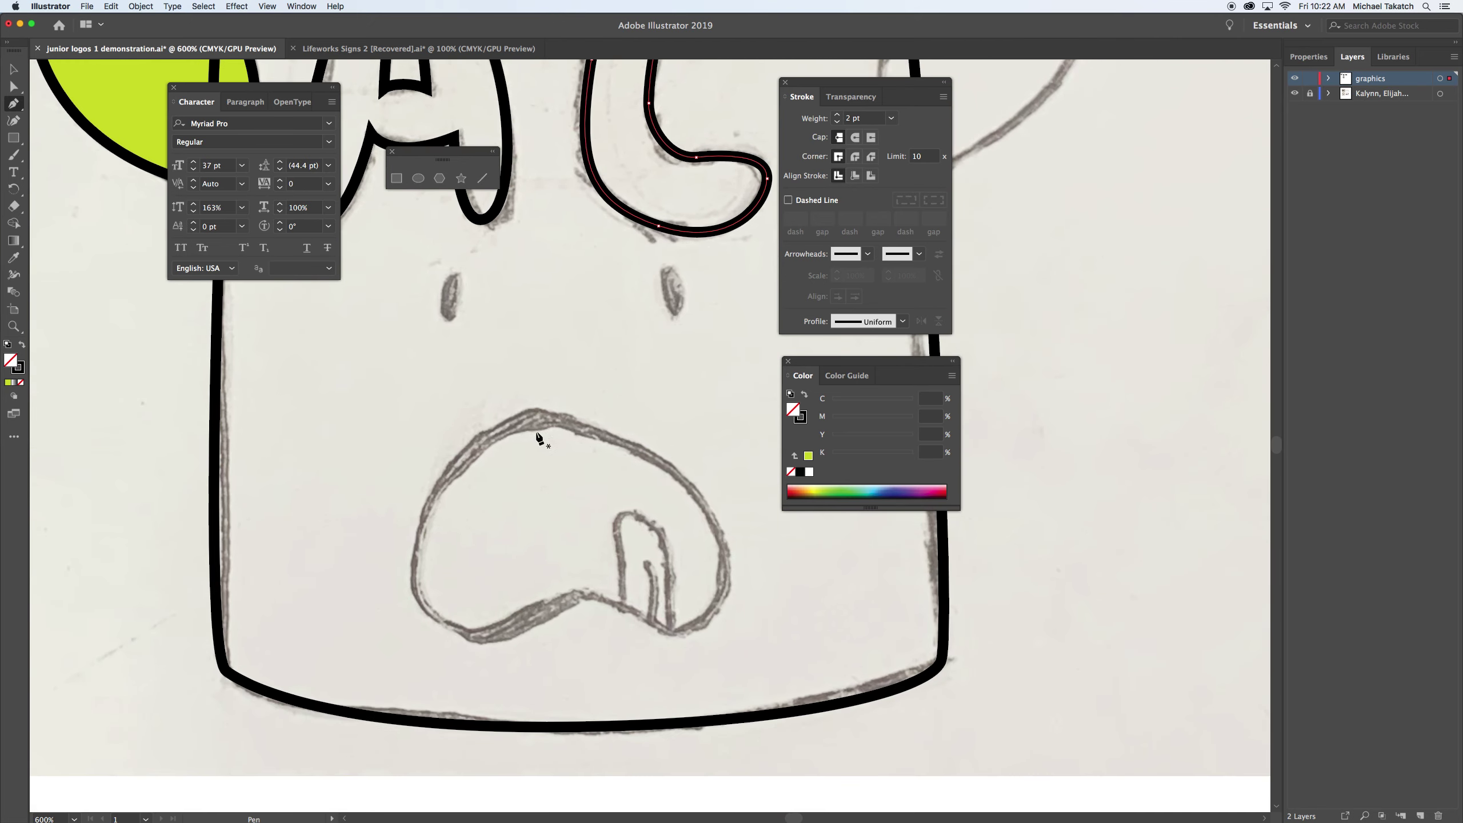
# Trace the mouth as a closed outline with a smooth curve at the join.
pyautogui.moveTo(539, 420); pyautogui.dragTo(472, 425)
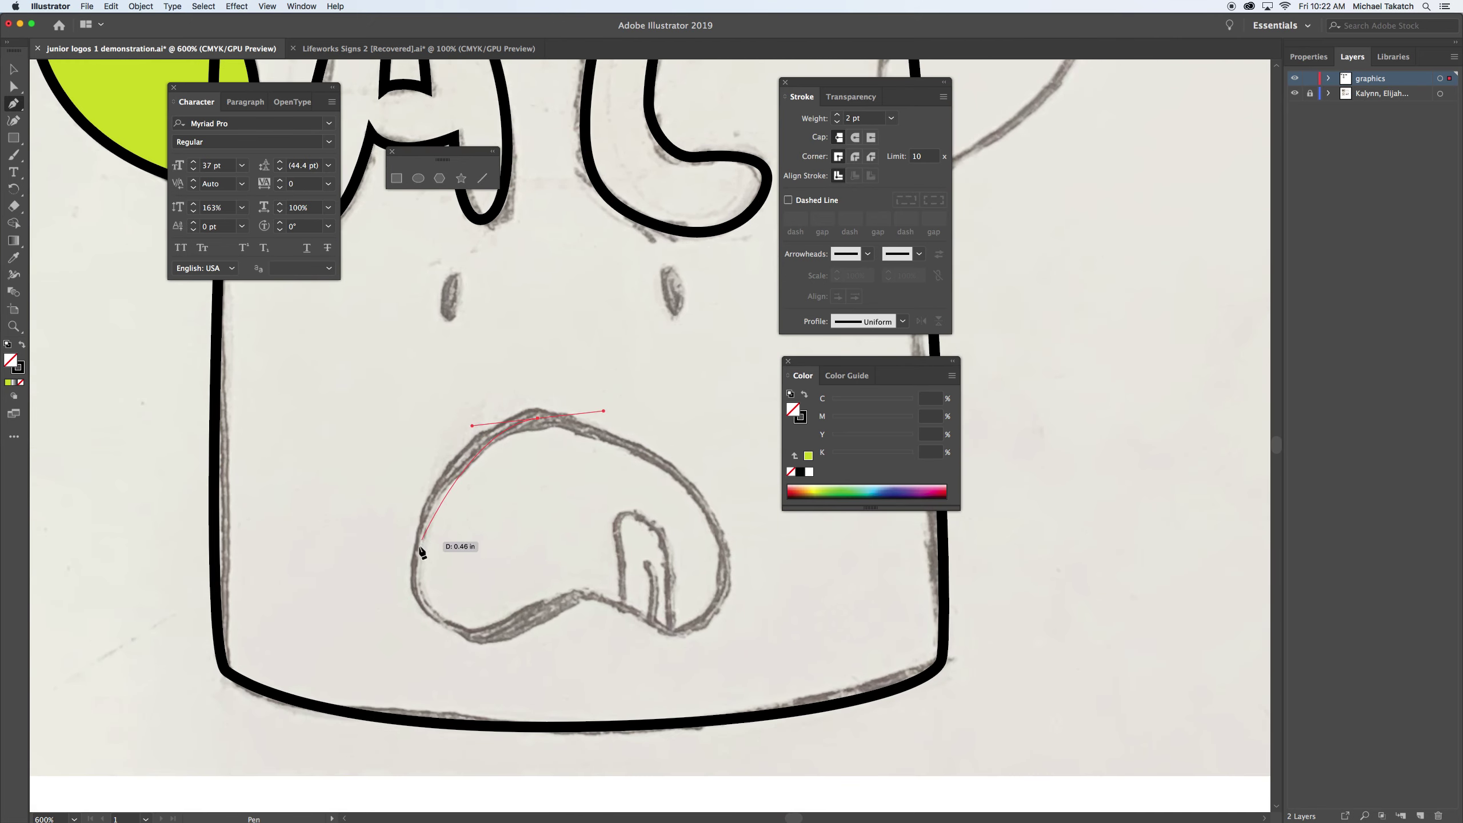
pyautogui.moveTo(420, 586); pyautogui.dragTo(424, 653)
pyautogui.moveTo(518, 629)
pyautogui.mouseDown()
pyautogui.moveTo(551, 606)
pyautogui.moveTo(648, 616)
pyautogui.moveTo(732, 585)
pyautogui.mouseUp()
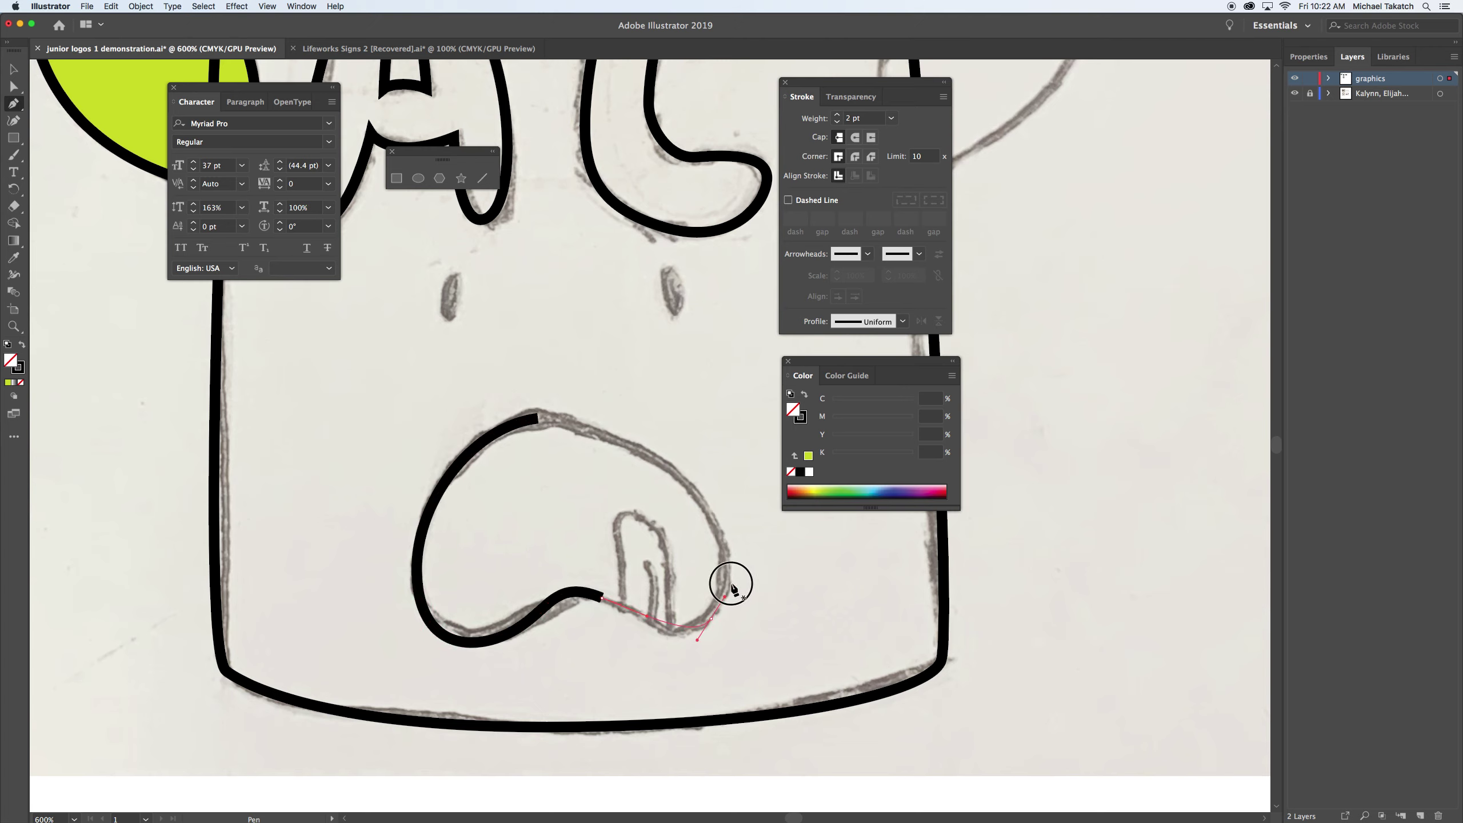
pyautogui.click(538, 418)
pyautogui.moveTo(407, 414); pyautogui.dragTo(349, 418)
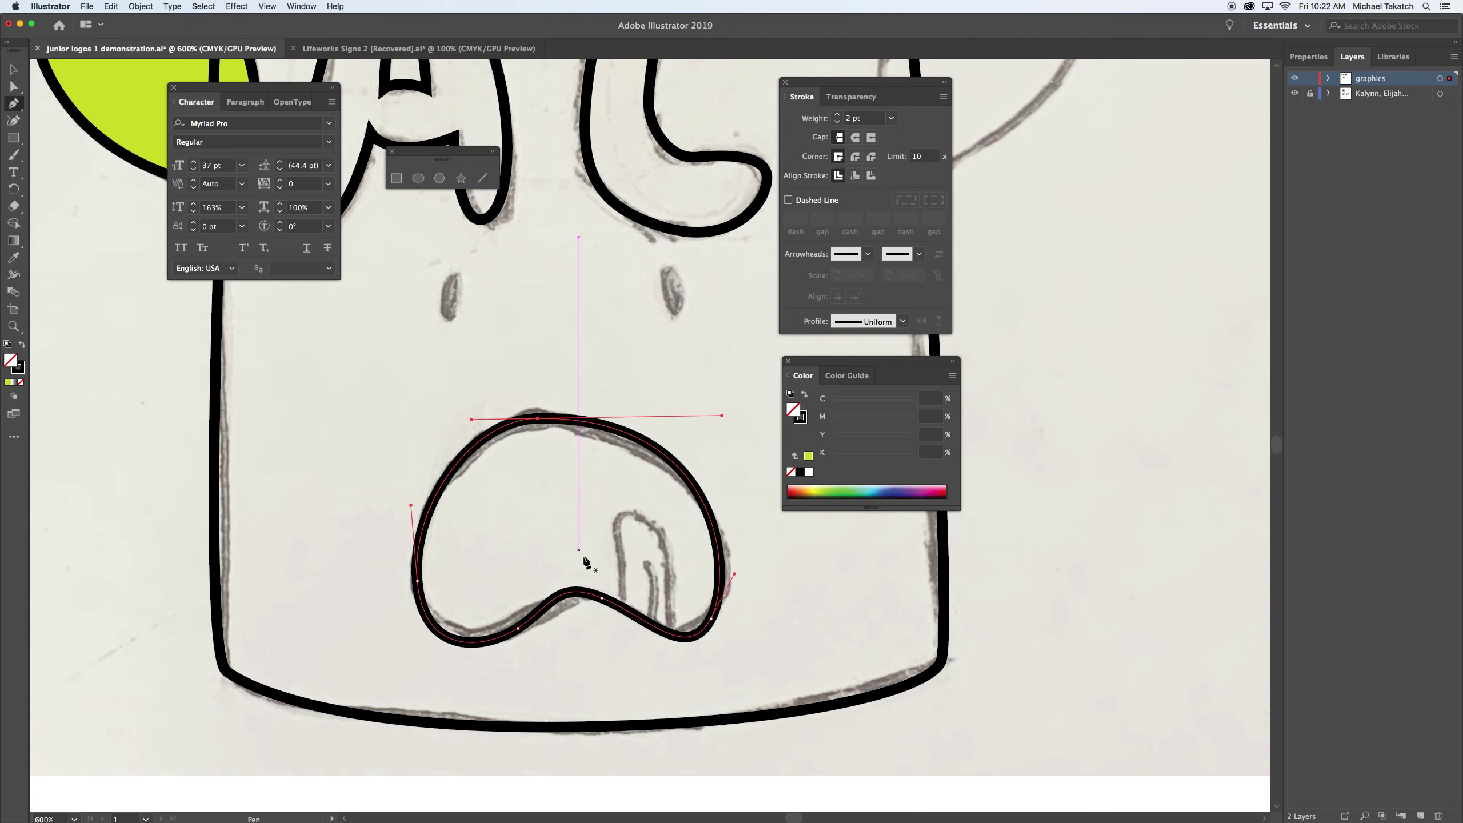
# Draw the curled tongue's outer stroke and inner dividing line inside the mouth.
pyautogui.keyDown('super'); pyautogui.click(577, 540); pyautogui.keyUp('super')
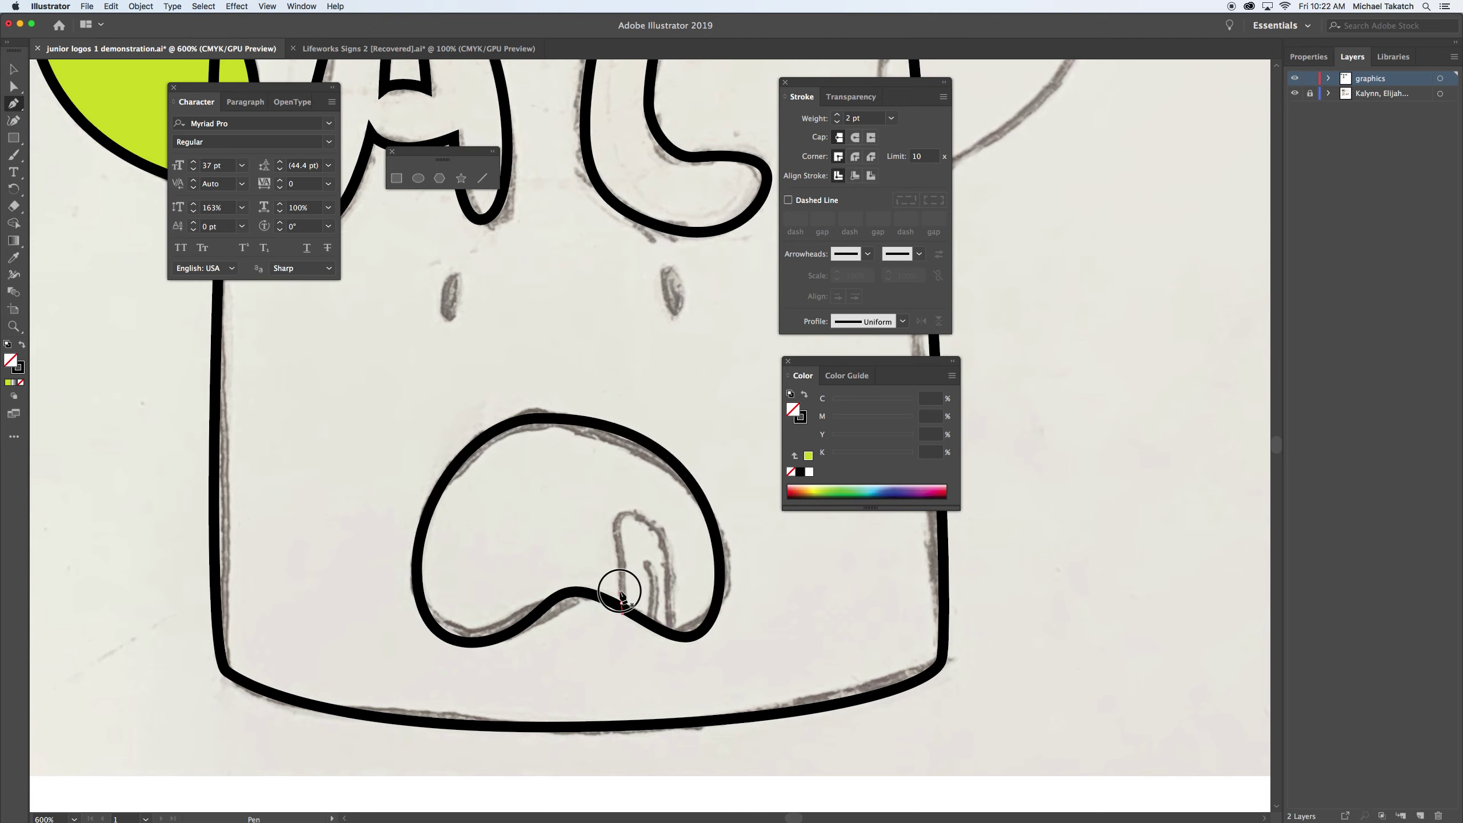
pyautogui.moveTo(621, 621)
pyautogui.mouseDown()
pyautogui.moveTo(617, 528)
pyautogui.moveTo(649, 506)
pyautogui.mouseUp()
pyautogui.moveTo(669, 628); pyautogui.dragTo(658, 698)
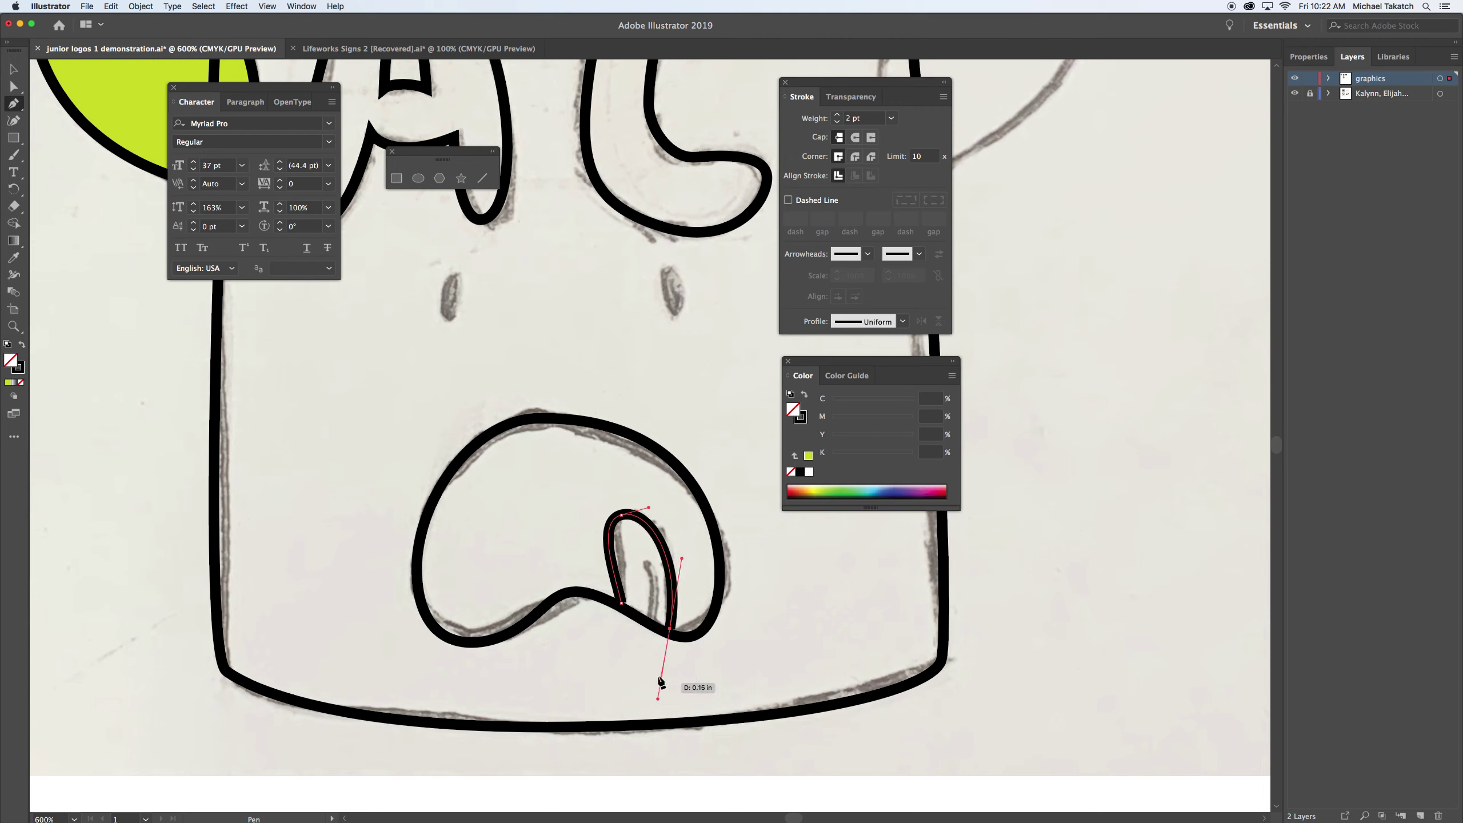
pyautogui.keyDown('super'); pyautogui.click(637, 655); pyautogui.keyUp('super')
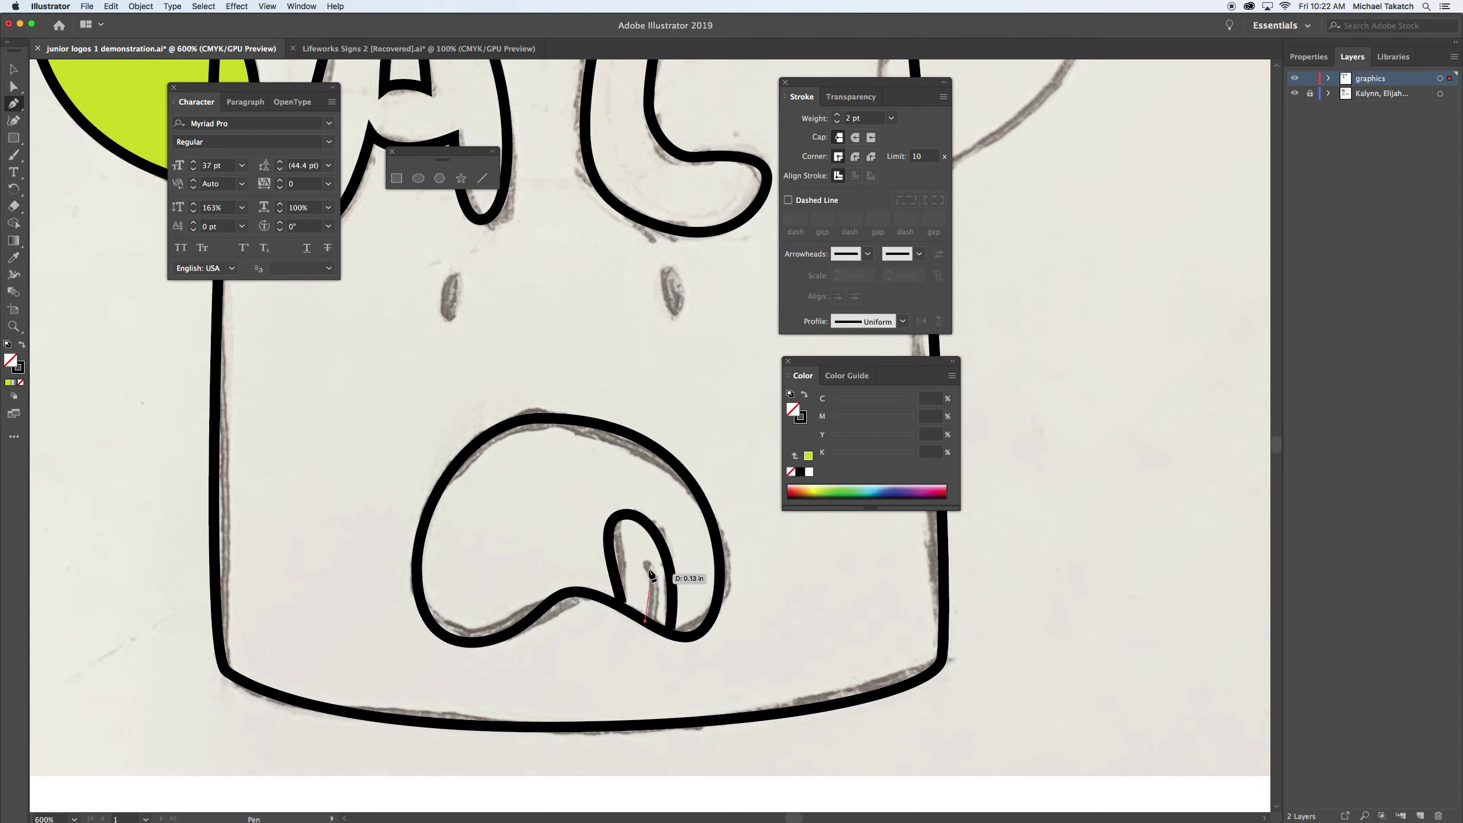
pyautogui.moveTo(645, 566); pyautogui.dragTo(631, 535)
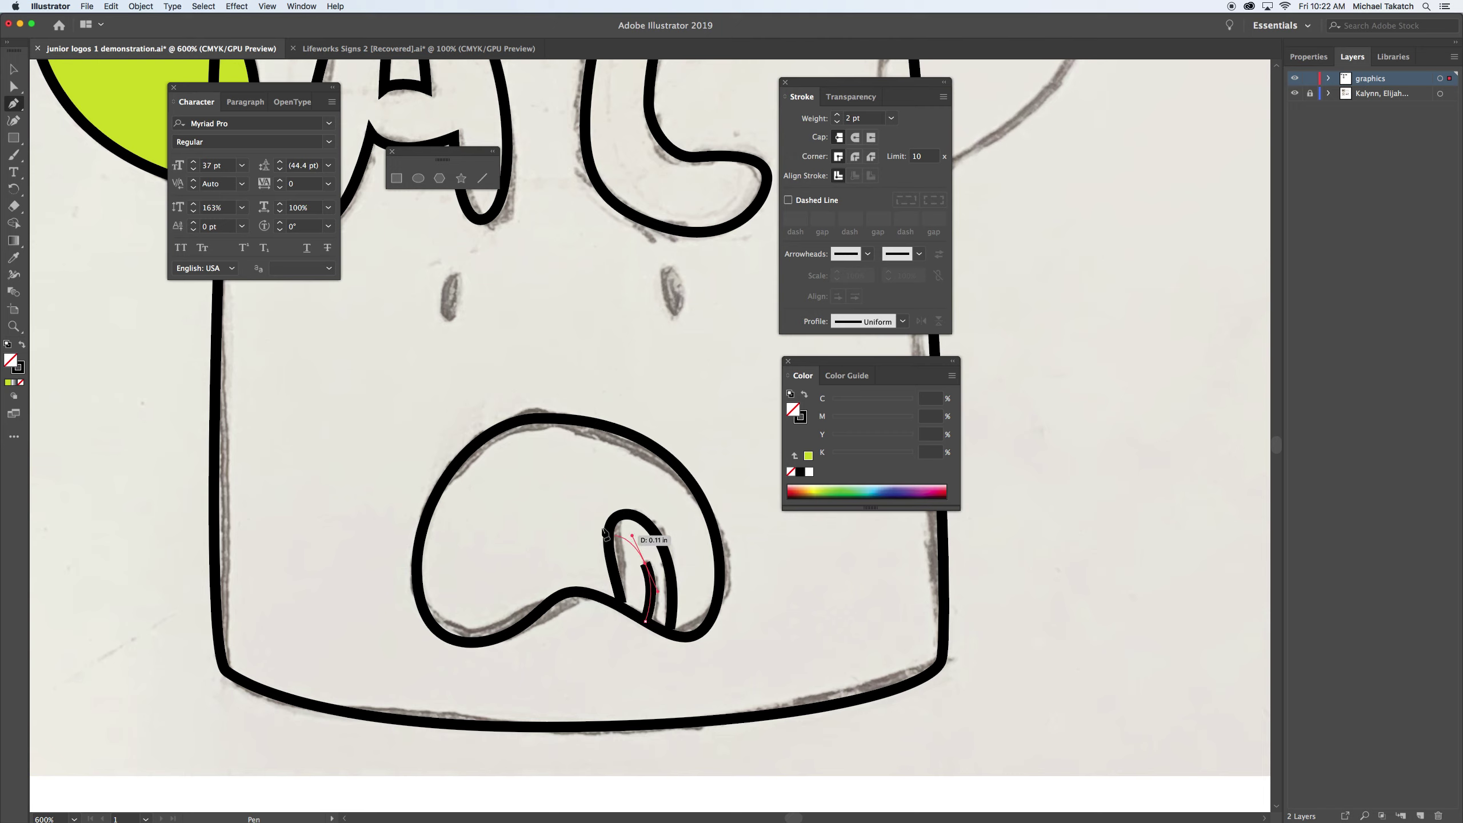
pyautogui.keyDown('super'); pyautogui.click(437, 435); pyautogui.keyUp('super')
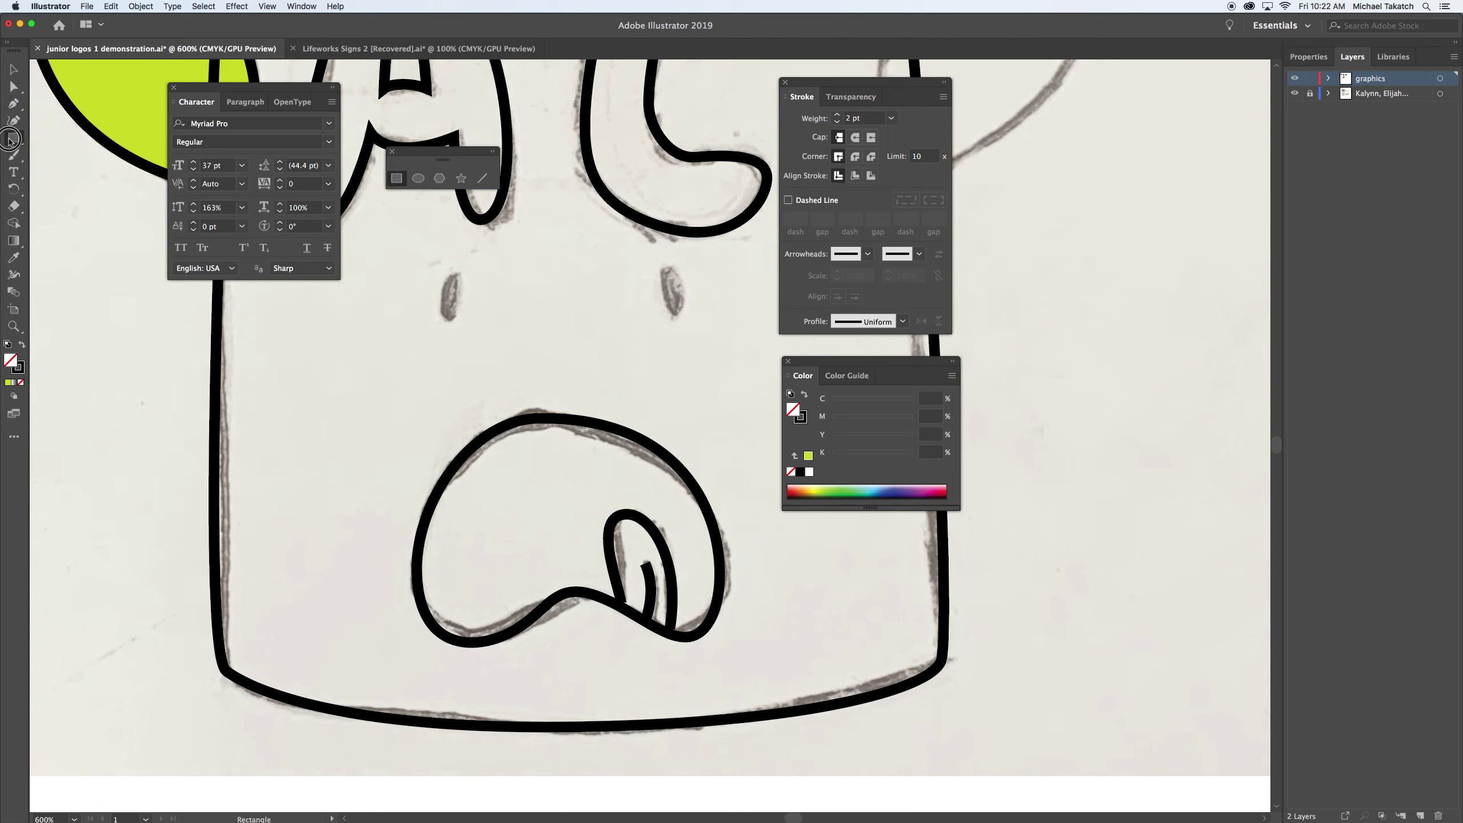
# Draw a solid black ellipse over the left eye sketch and duplicate it rightward.
pyautogui.moveTo(14, 139); pyautogui.dragTo(52, 169)
pyautogui.moveTo(440, 275); pyautogui.dragTo(467, 330)
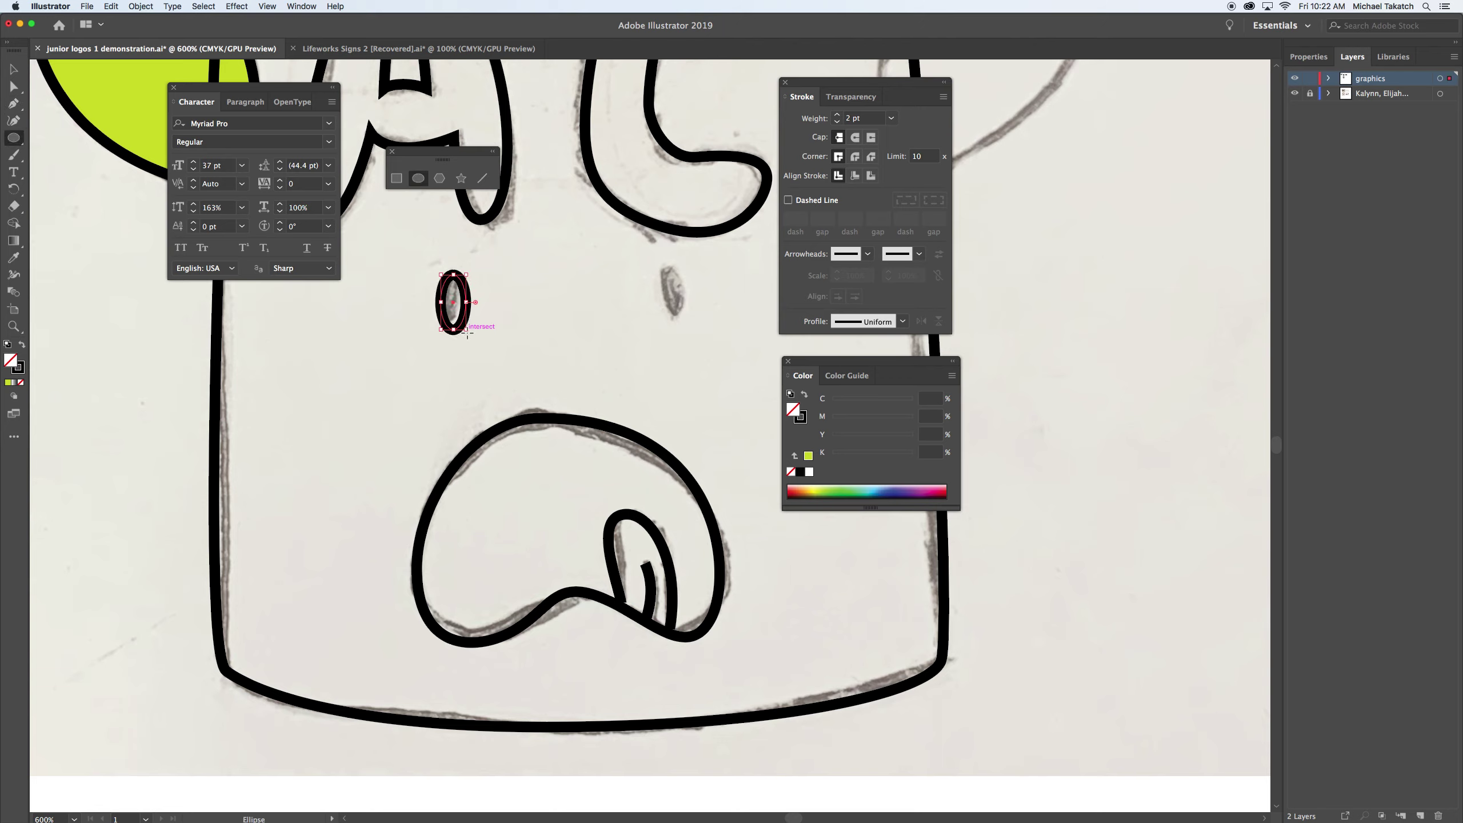
pyautogui.click(25, 345)
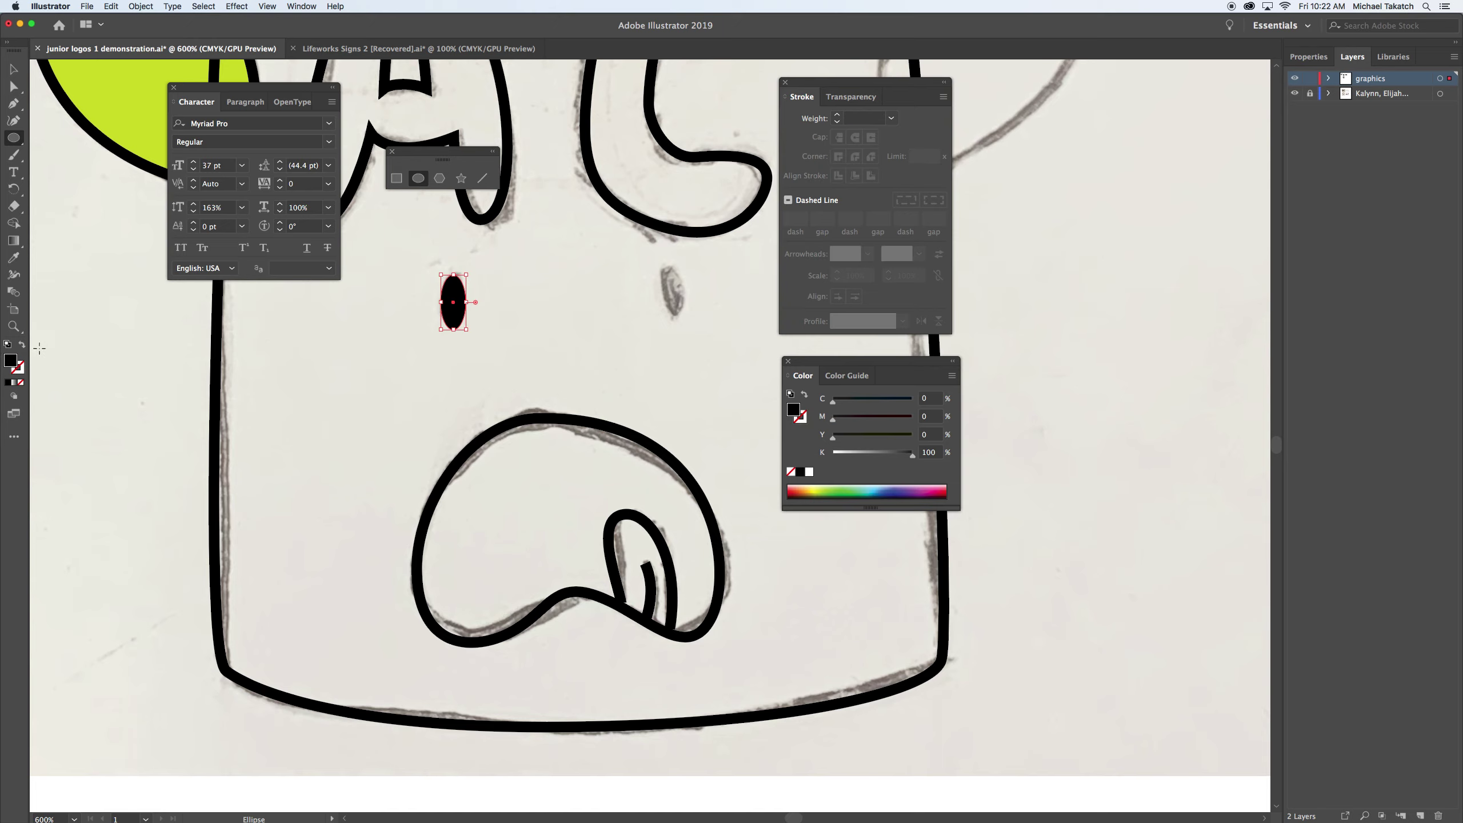
pyautogui.press('v')
pyautogui.moveTo(455, 318)
pyautogui.keyDown('alt'); pyautogui.mouseDown()
pyautogui.moveTo(675, 318)
pyautogui.moveTo(663, 317)
pyautogui.mouseUp(); pyautogui.keyUp('alt')
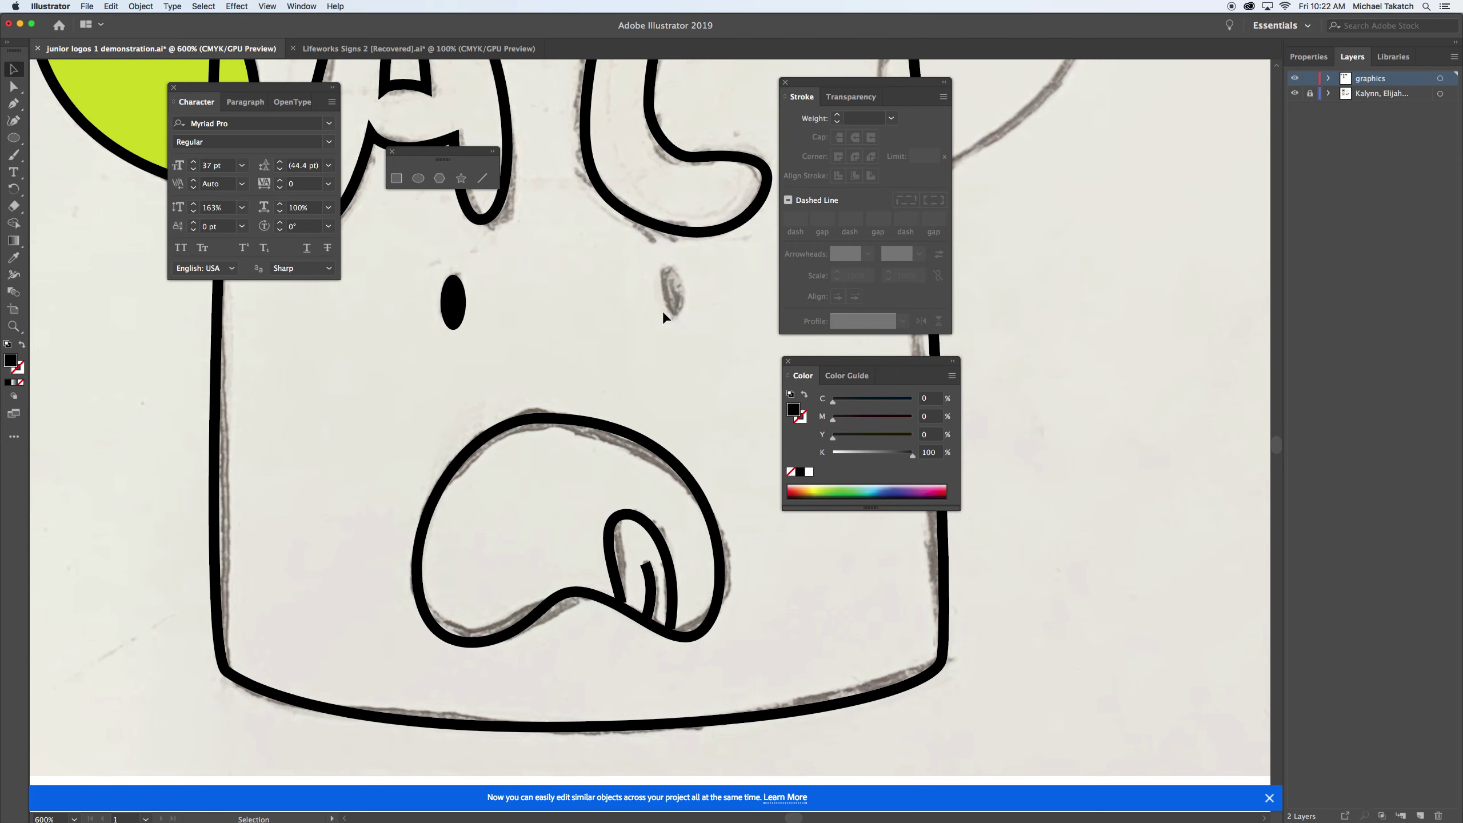
# Add a small white highlight inside the left eye and group it with the eye.
pyautogui.click(13, 138)
pyautogui.moveTo(455, 283); pyautogui.dragTo(463, 302)
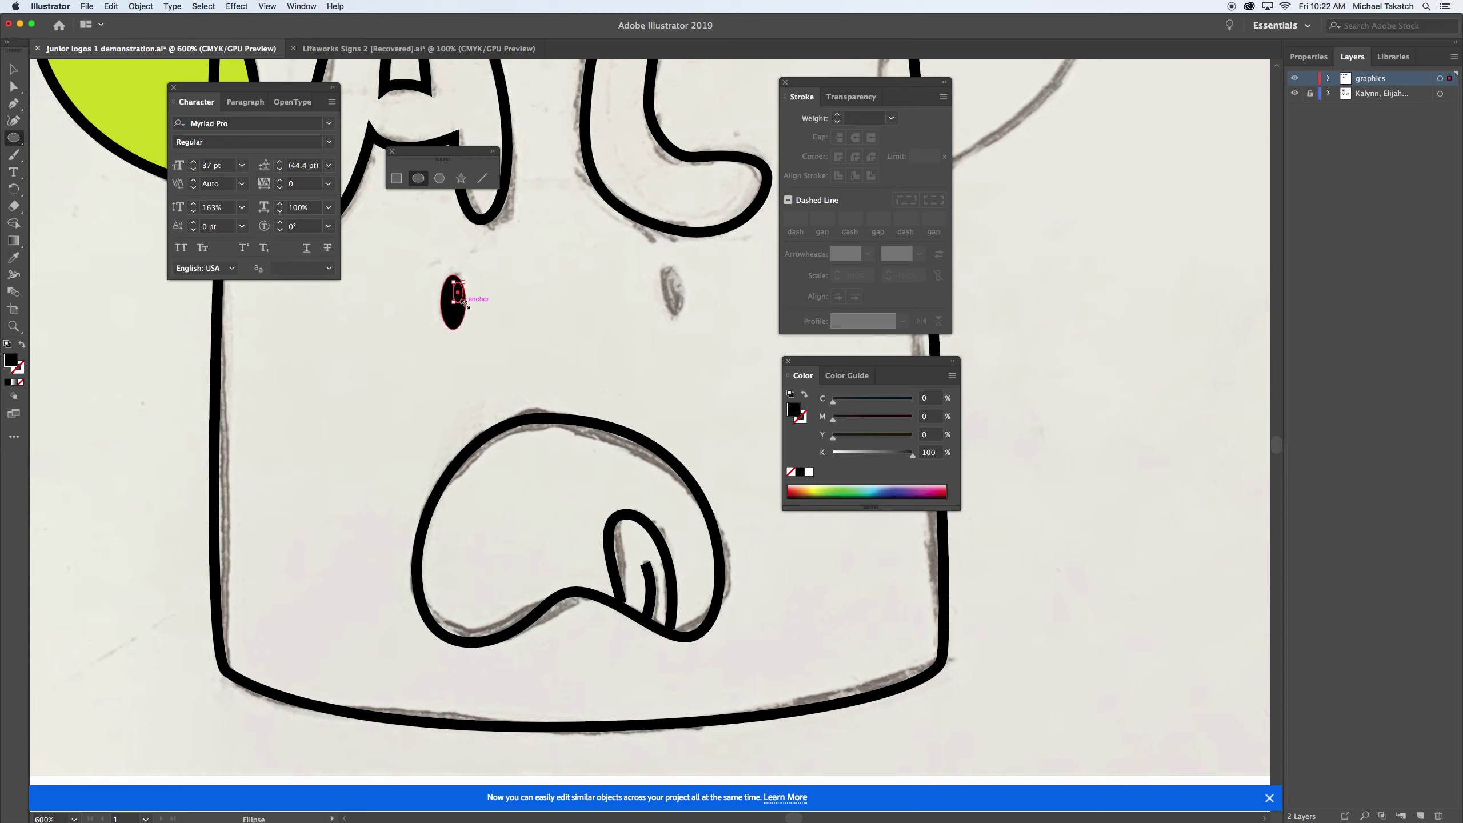
pyautogui.click(810, 472)
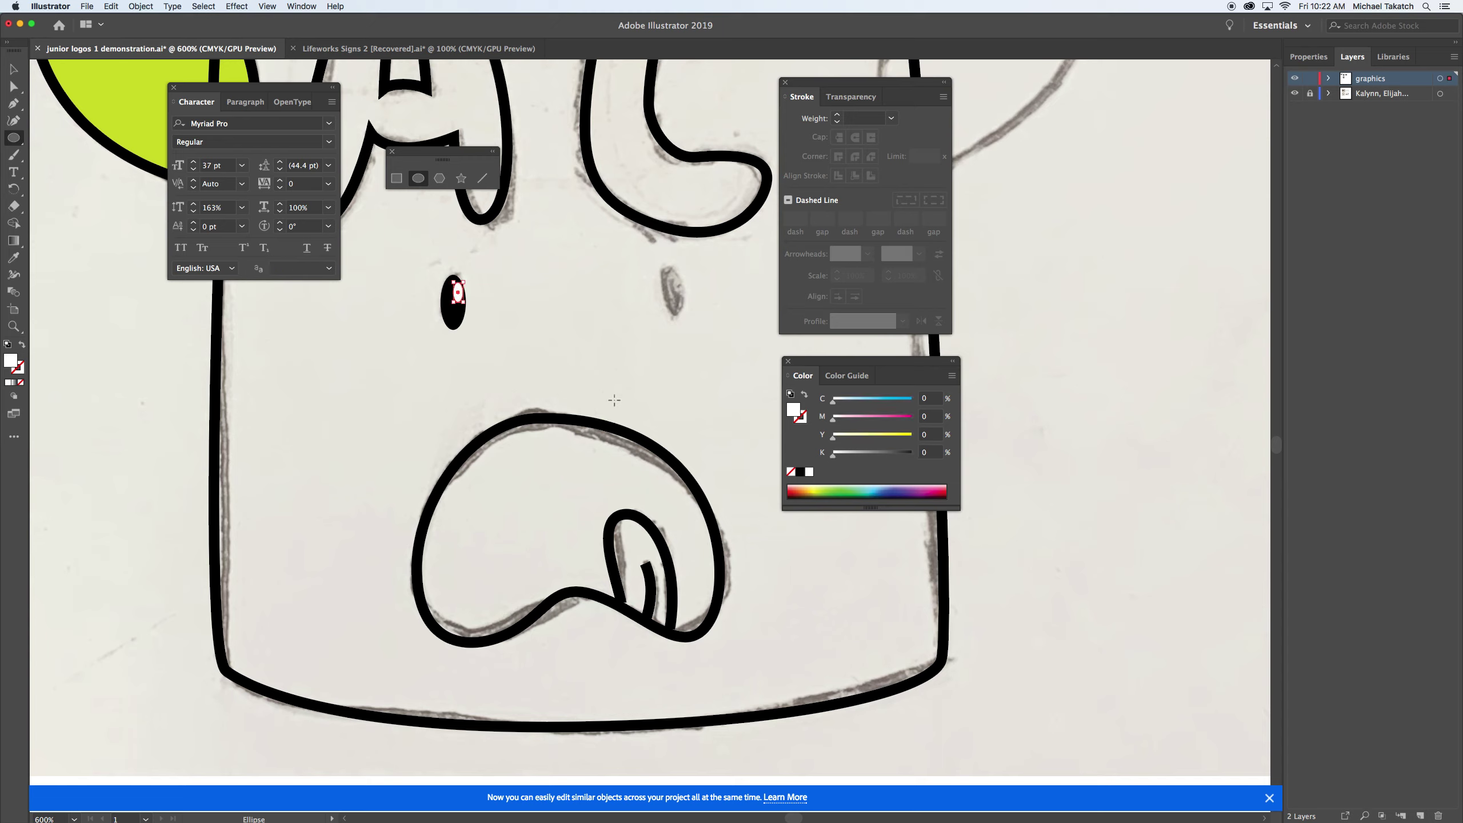
pyautogui.press('v')
pyautogui.moveTo(413, 272); pyautogui.dragTo(474, 329)
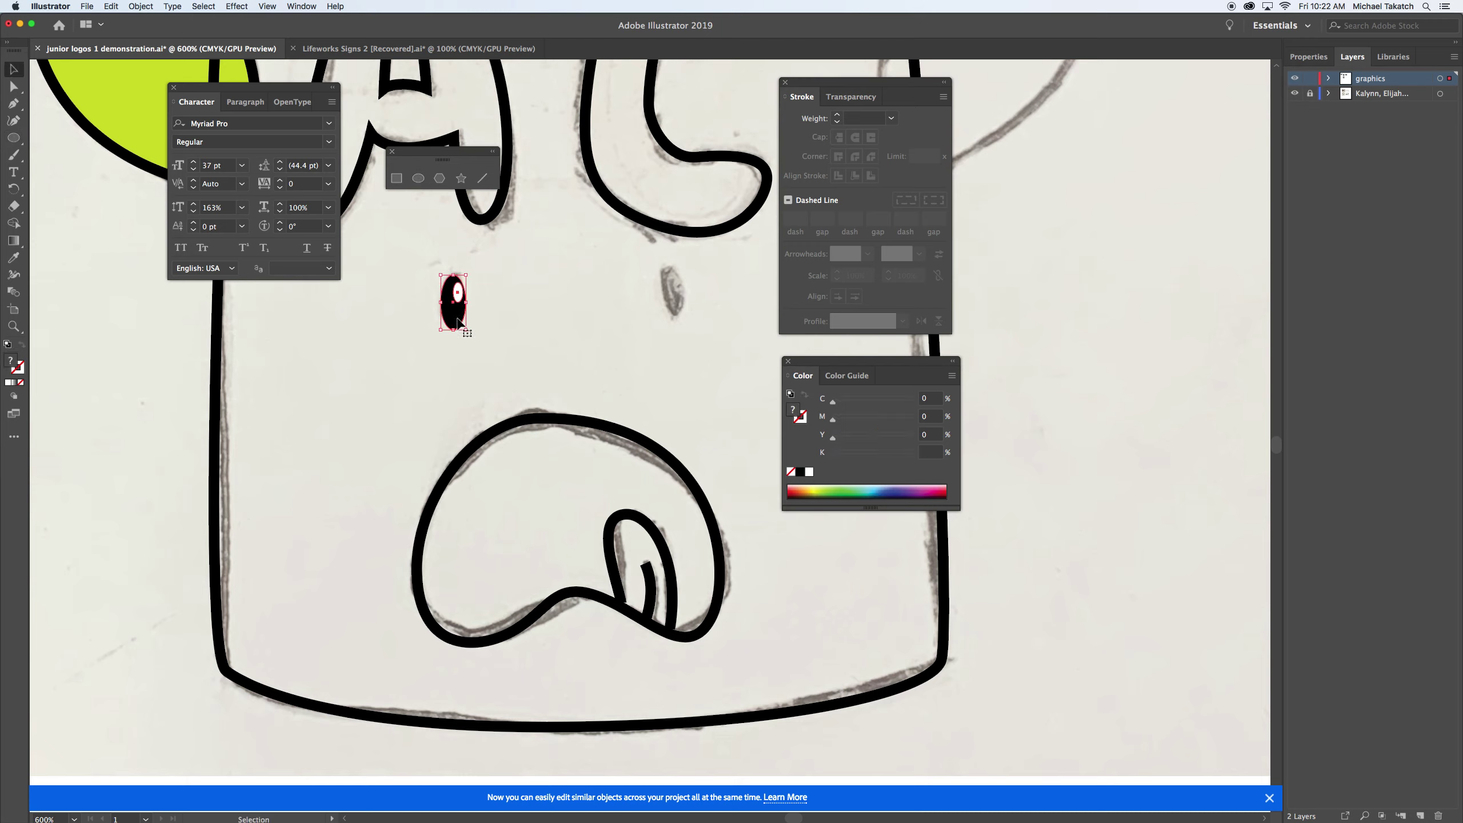
pyautogui.click(140, 5)
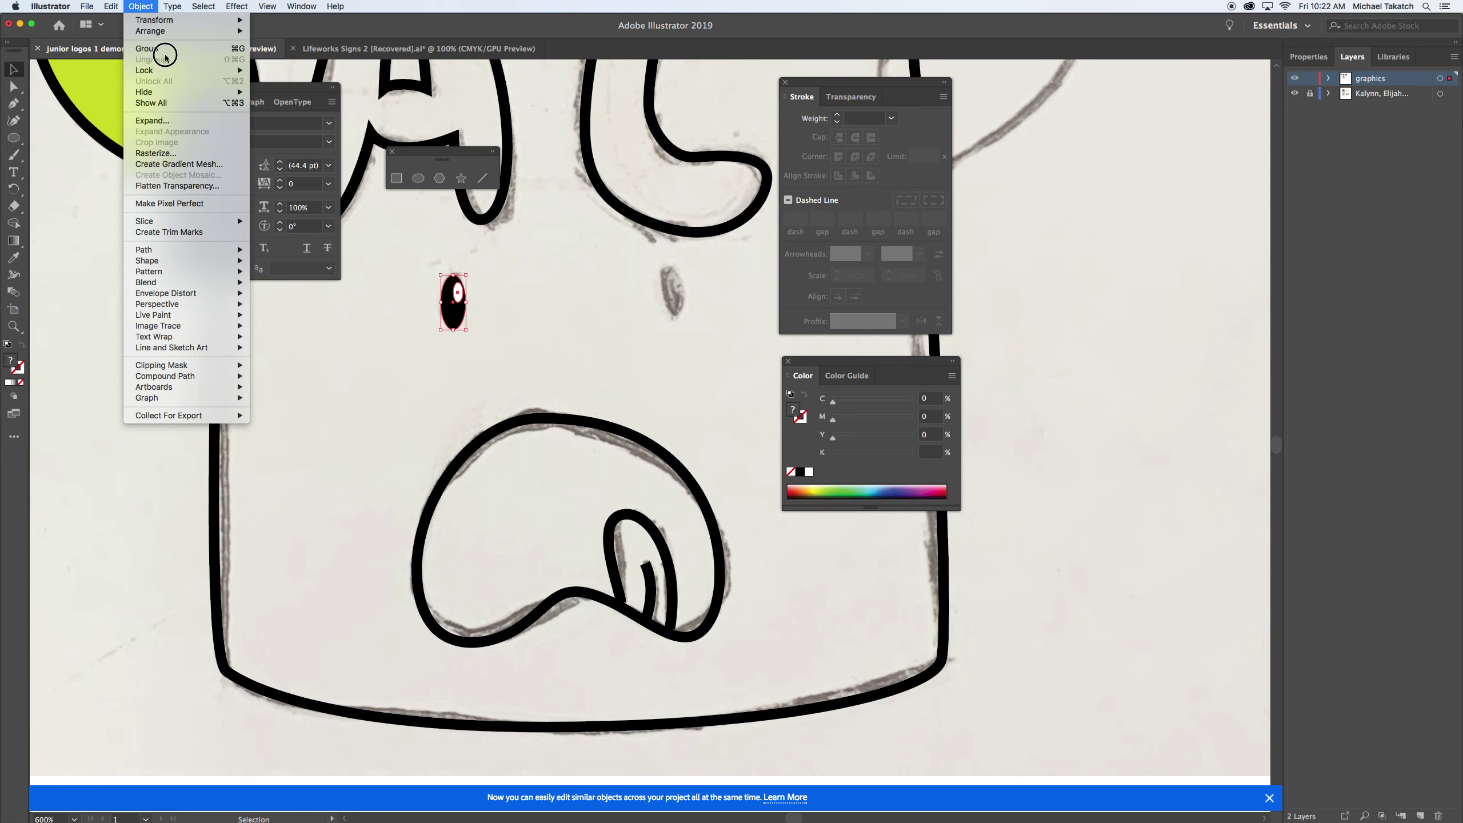
pyautogui.click(149, 49)
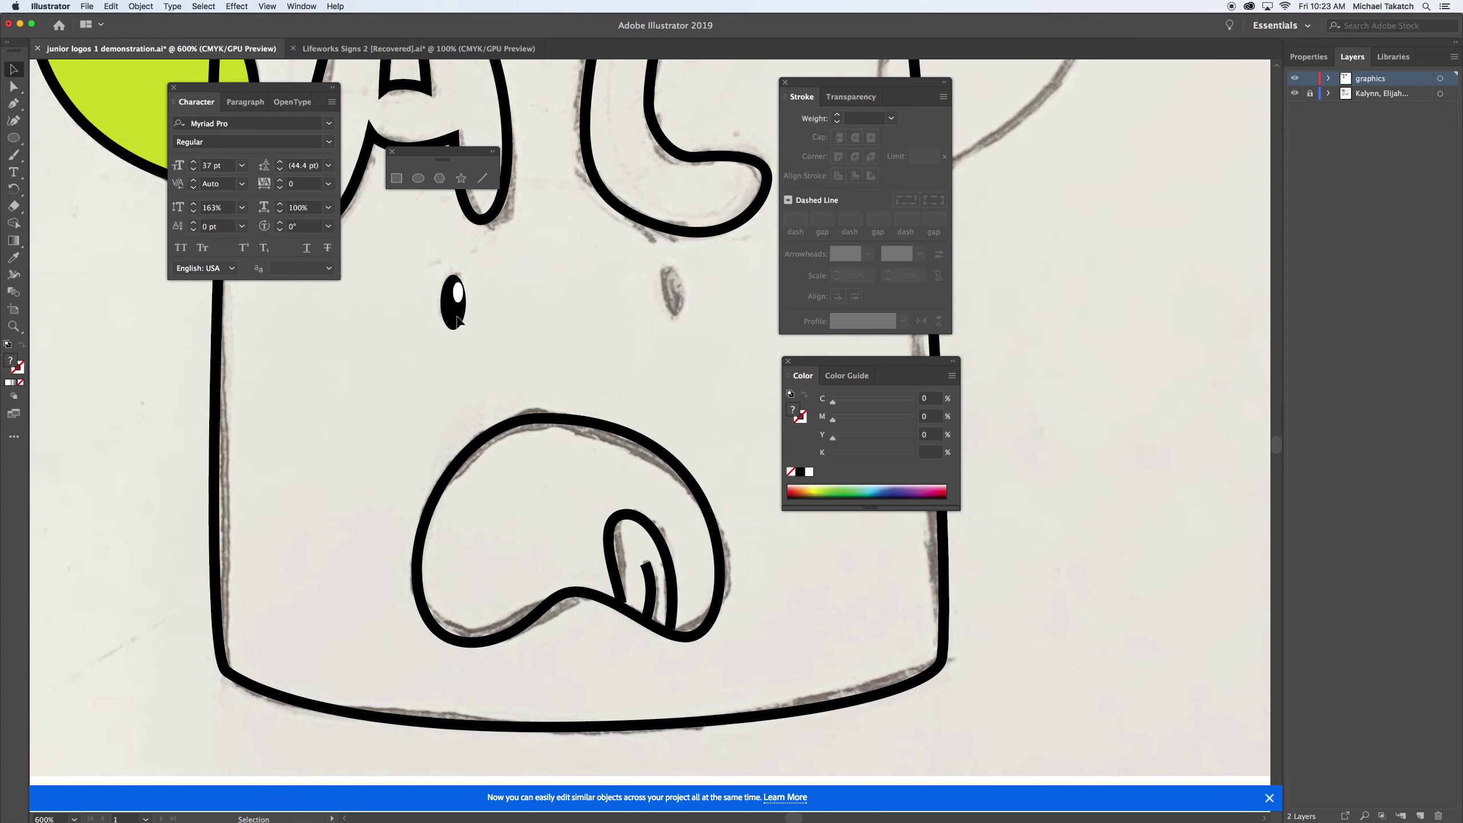
# Copy the grouped eye to the right and tilt the copy slightly clockwise.
pyautogui.moveTo(453, 314)
pyautogui.mouseDown()
pyautogui.moveTo(659, 327)
pyautogui.moveTo(675, 315)
pyautogui.mouseUp()
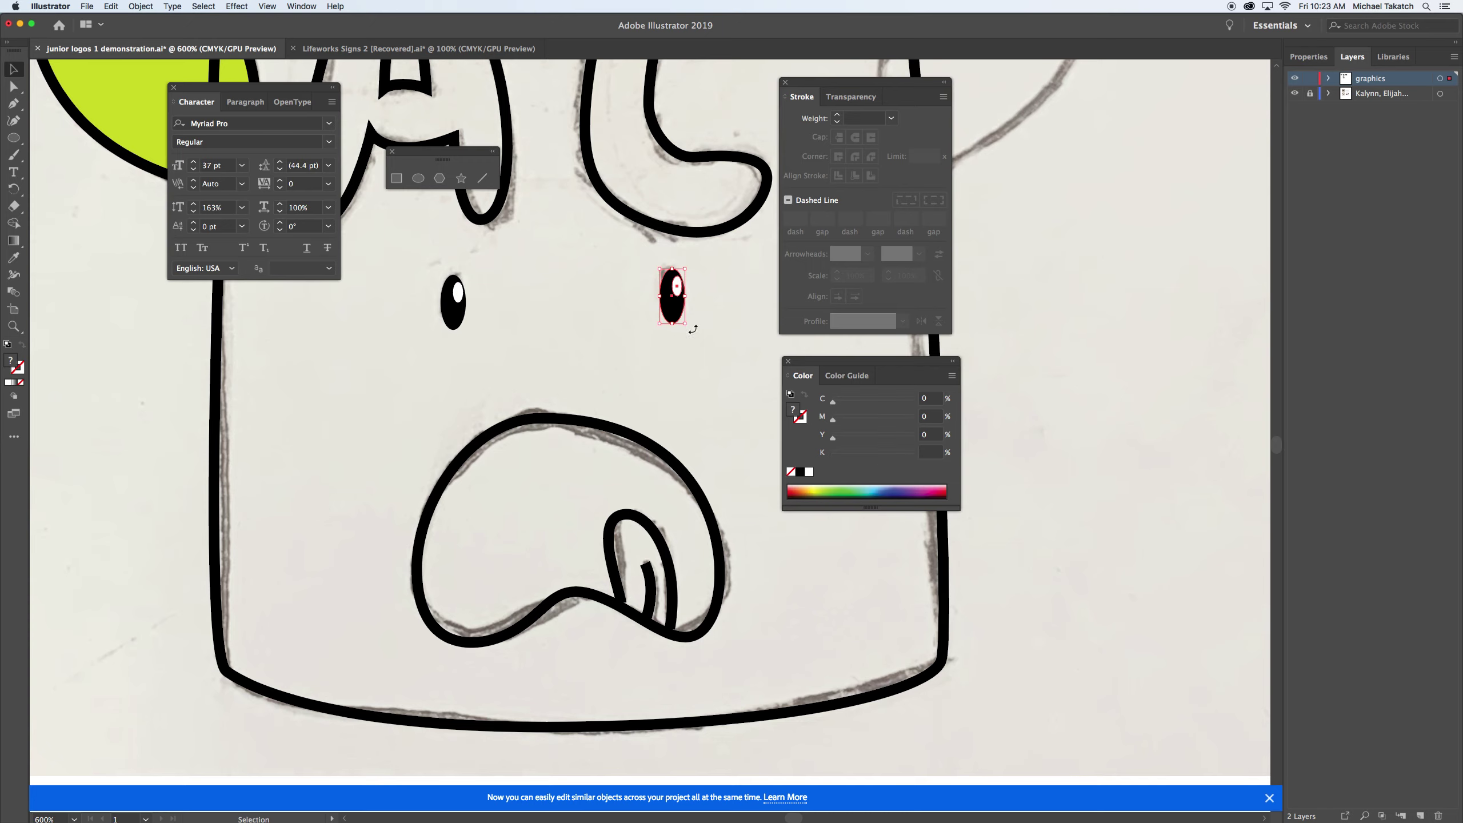
pyautogui.press('super+equal')
pyautogui.press('super+equal')
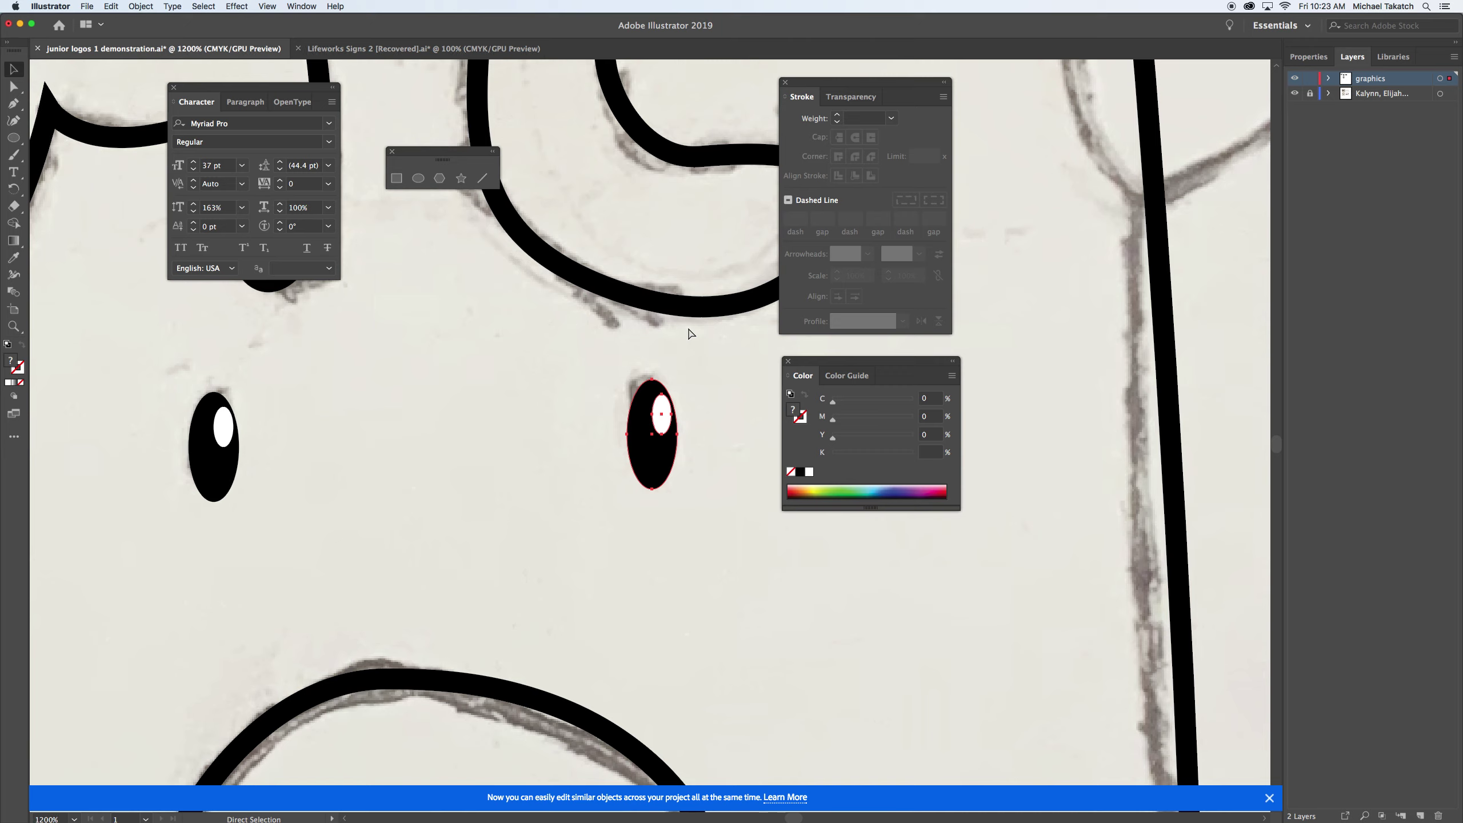
pyautogui.moveTo(682, 376); pyautogui.dragTo(687, 380)
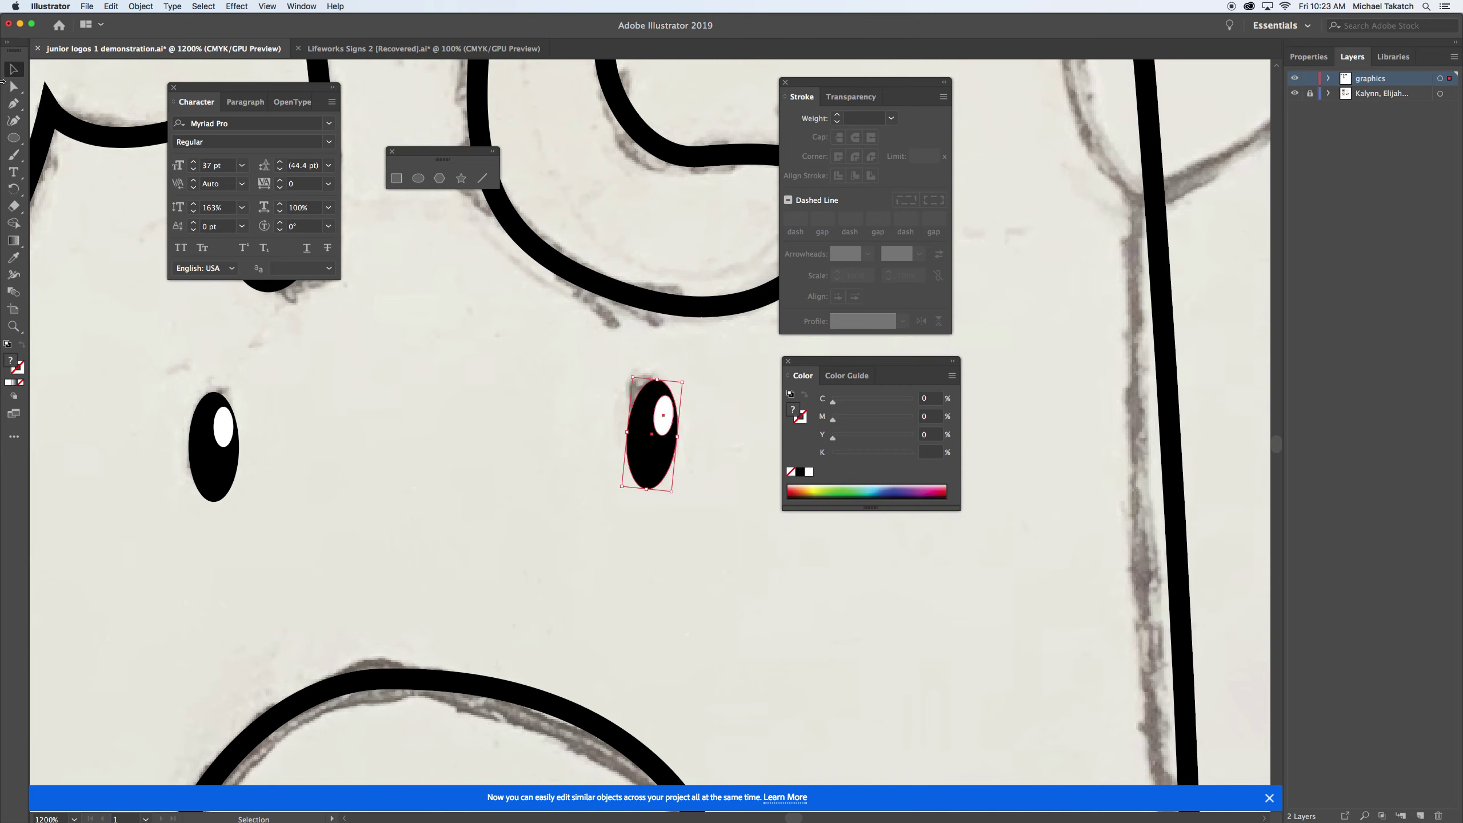
pyautogui.press('a')
pyautogui.press('super+minus')
pyautogui.press('super+minus')
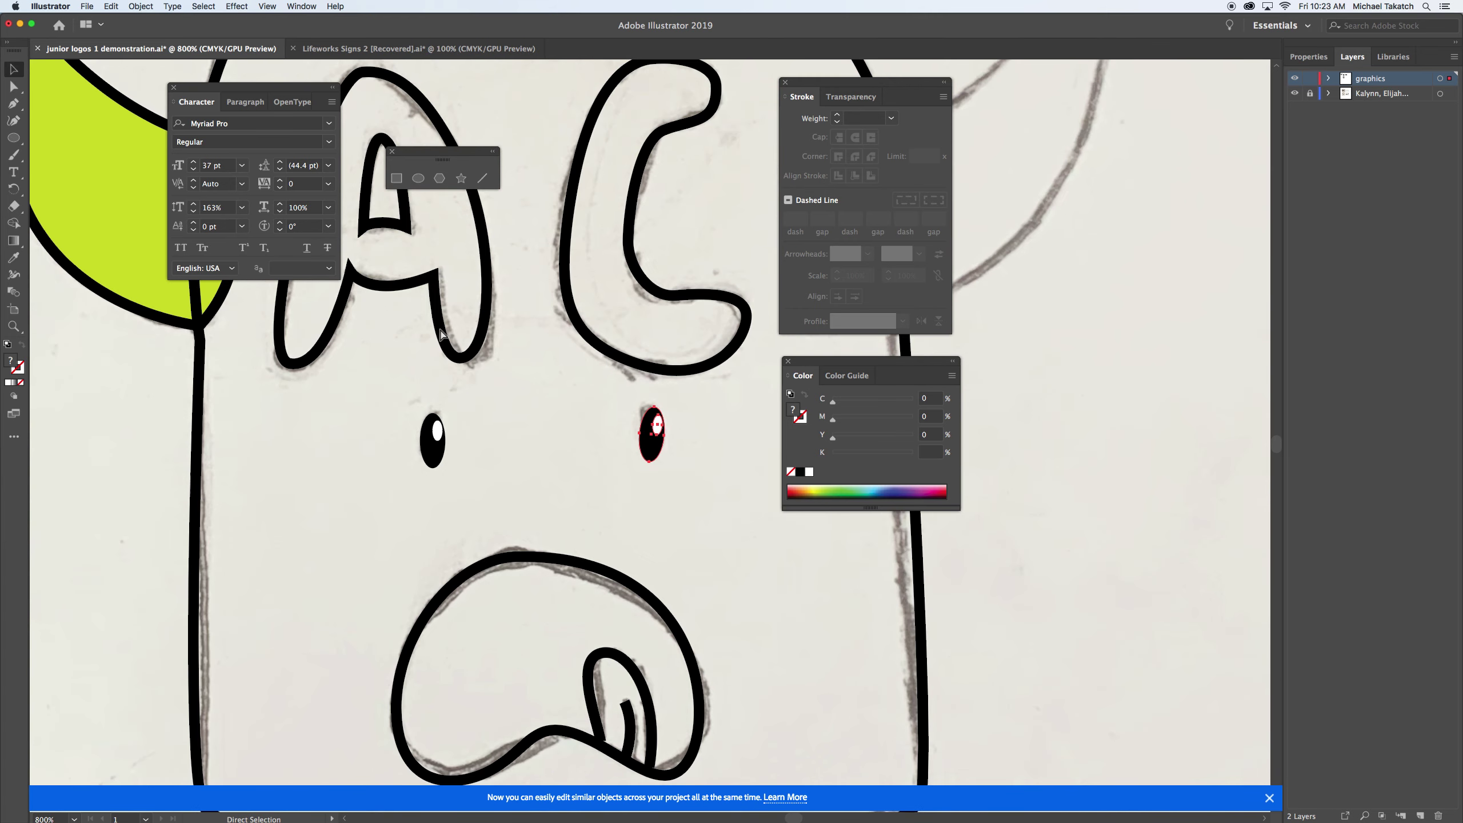
pyautogui.press('super+minus')
pyautogui.press('v')
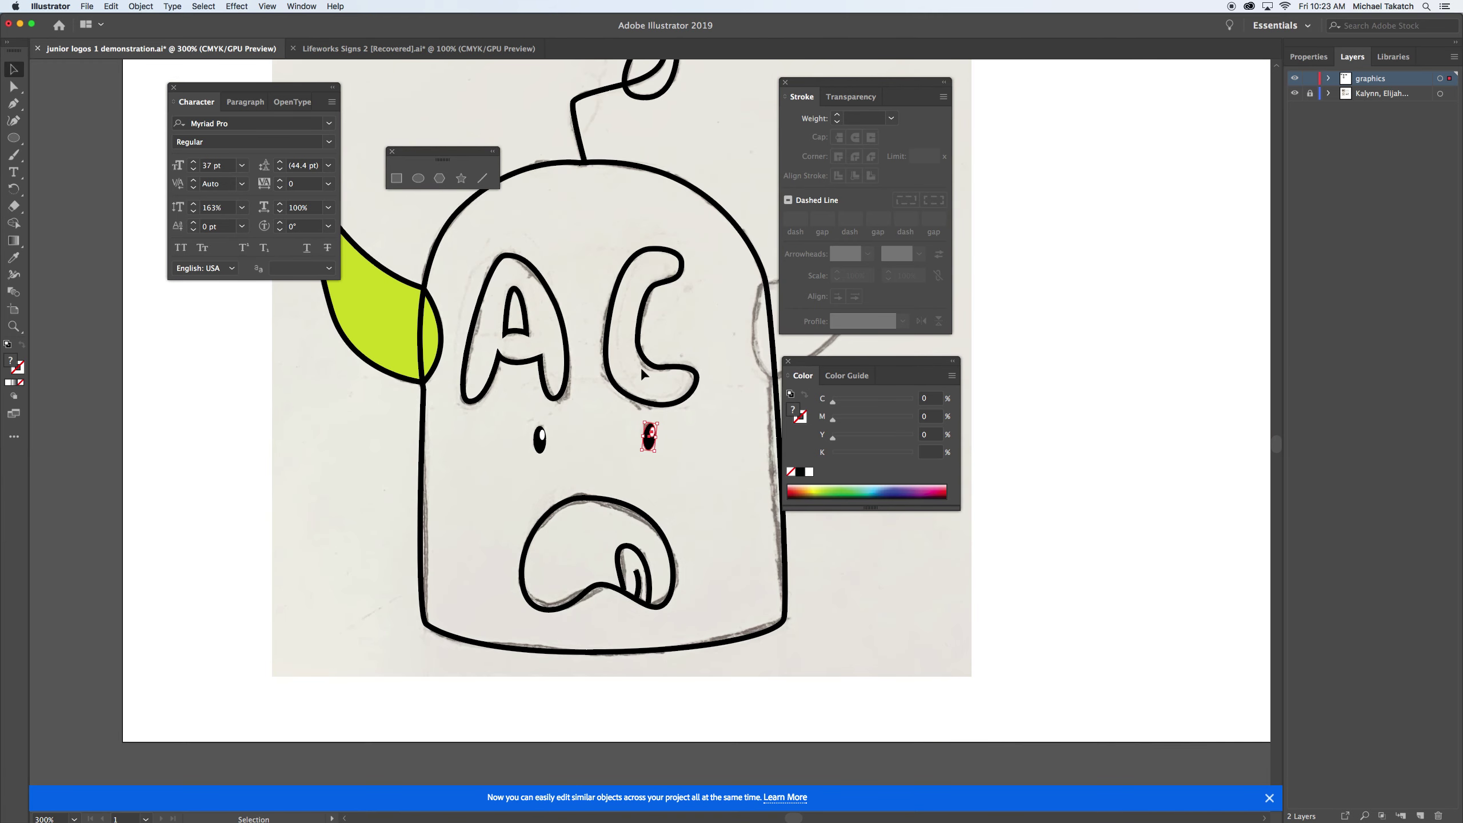
# Fill the C teal, the A green and the A's inner counter white.
pyautogui.click(619, 387)
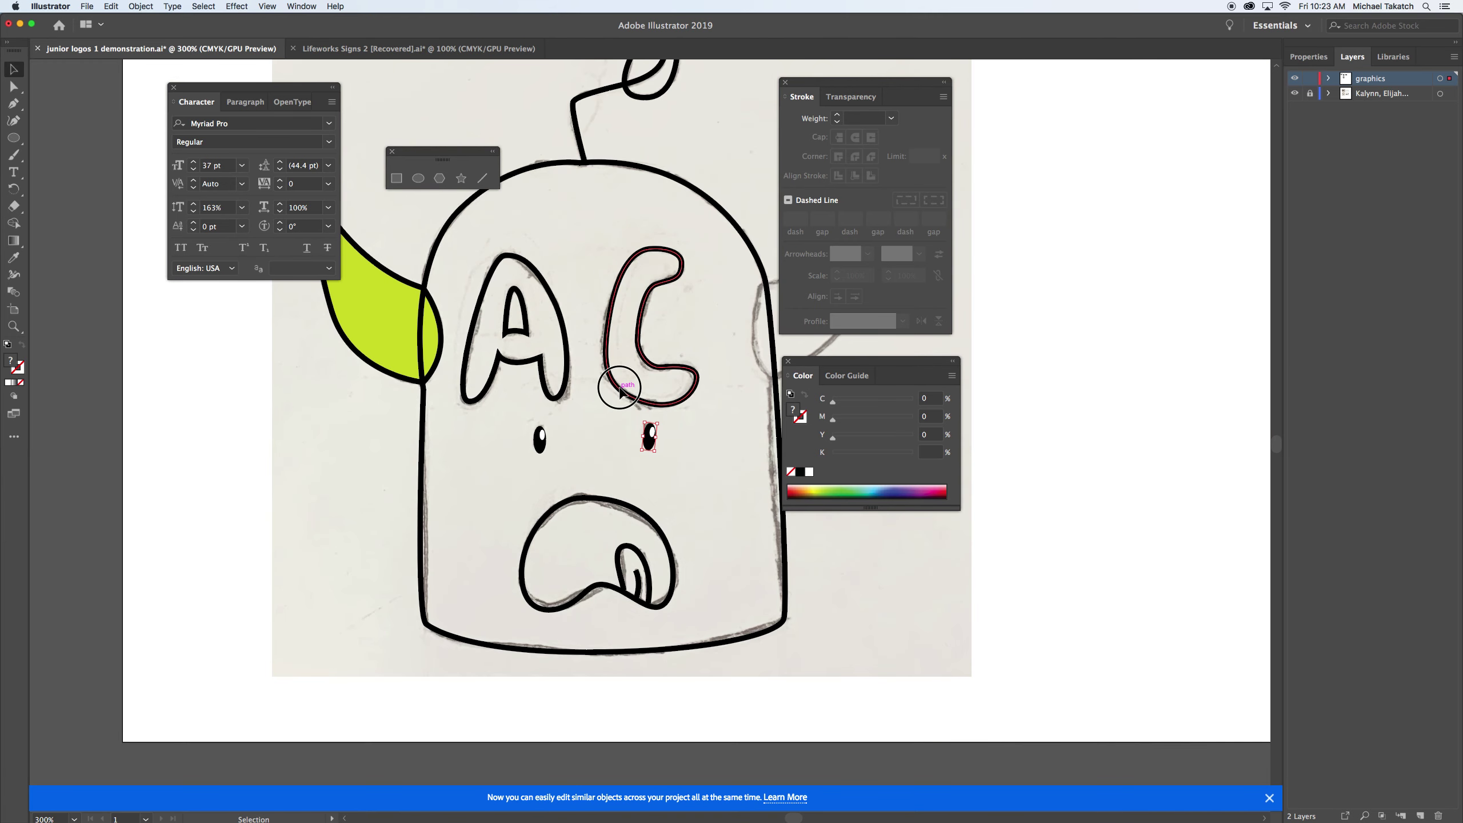
pyautogui.click(872, 488)
pyautogui.click(568, 389)
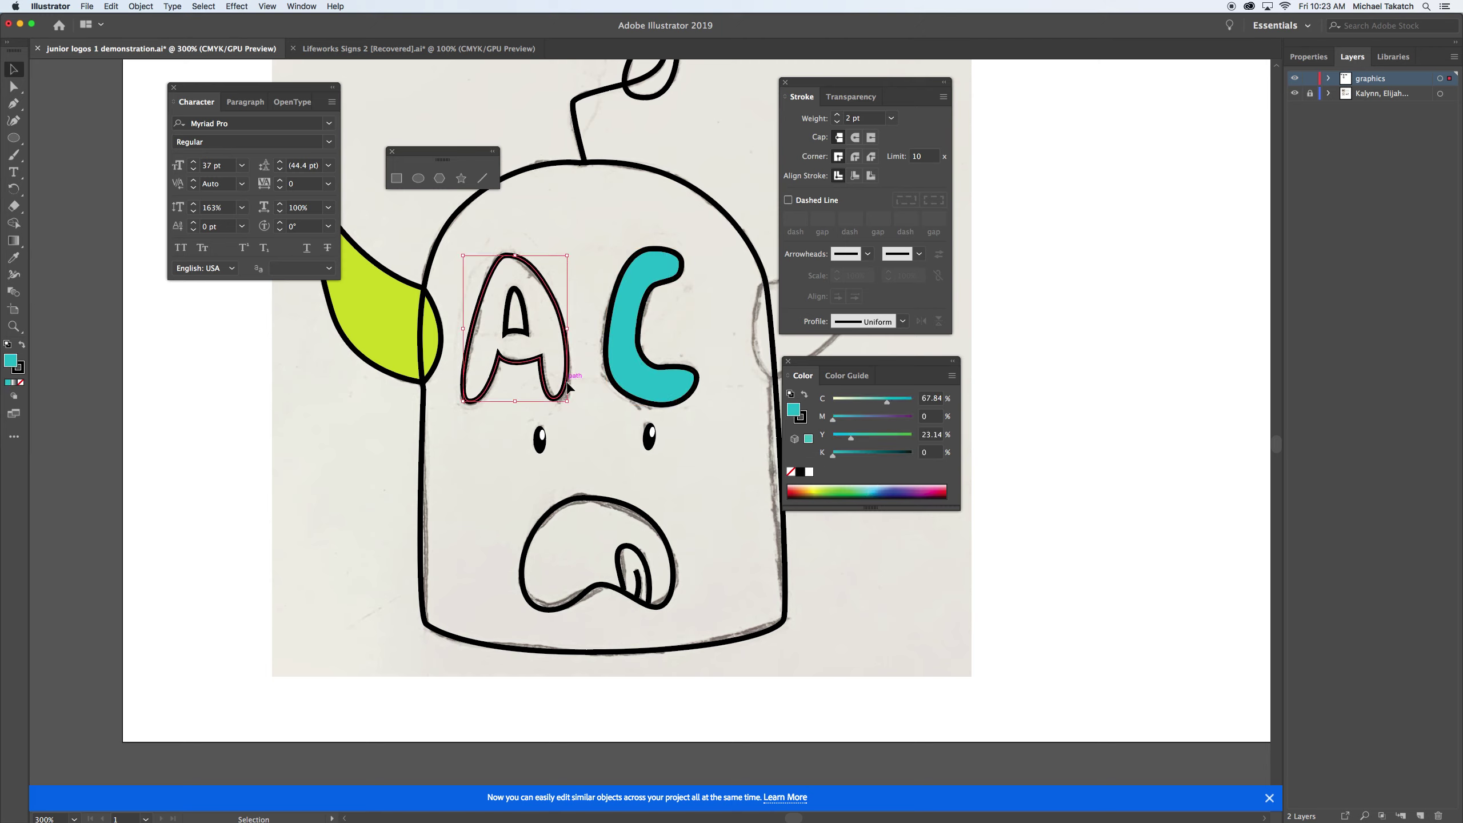
pyautogui.click(836, 488)
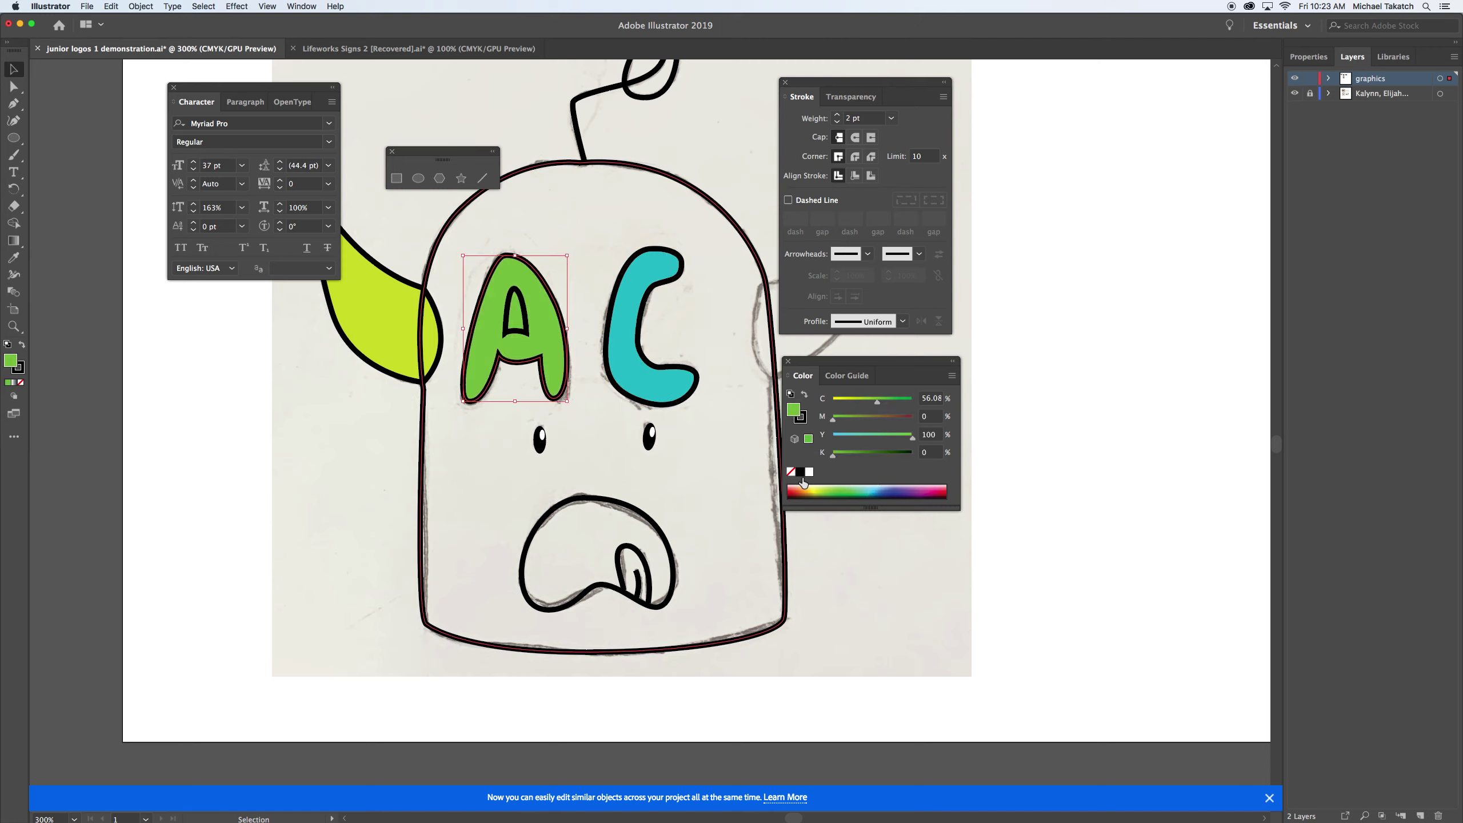
pyautogui.click(517, 324)
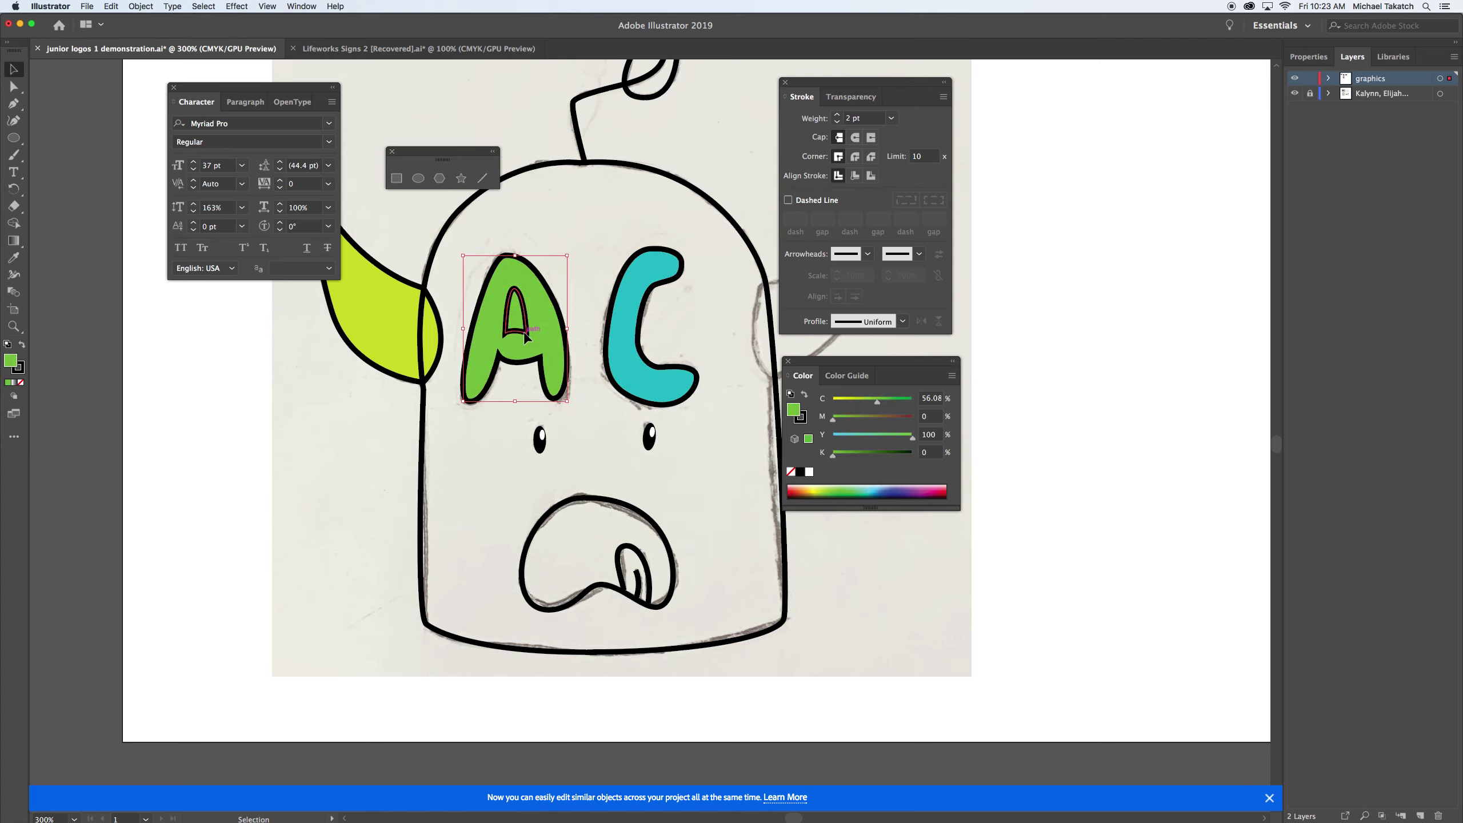
pyautogui.click(812, 474)
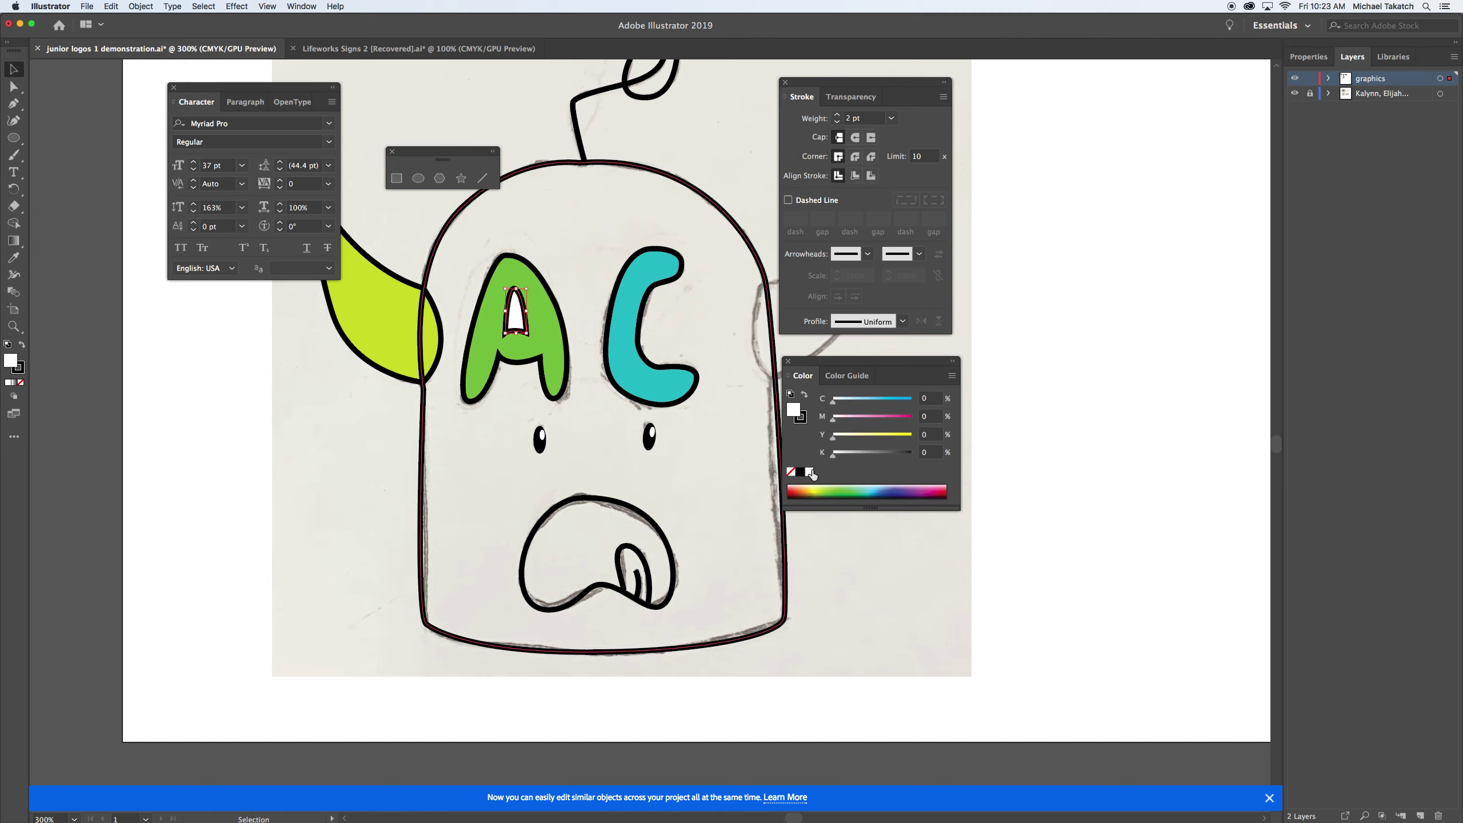
# Fill the tongue pink and eyedrop the body's orange into the A's counter.
pyautogui.click(544, 172)
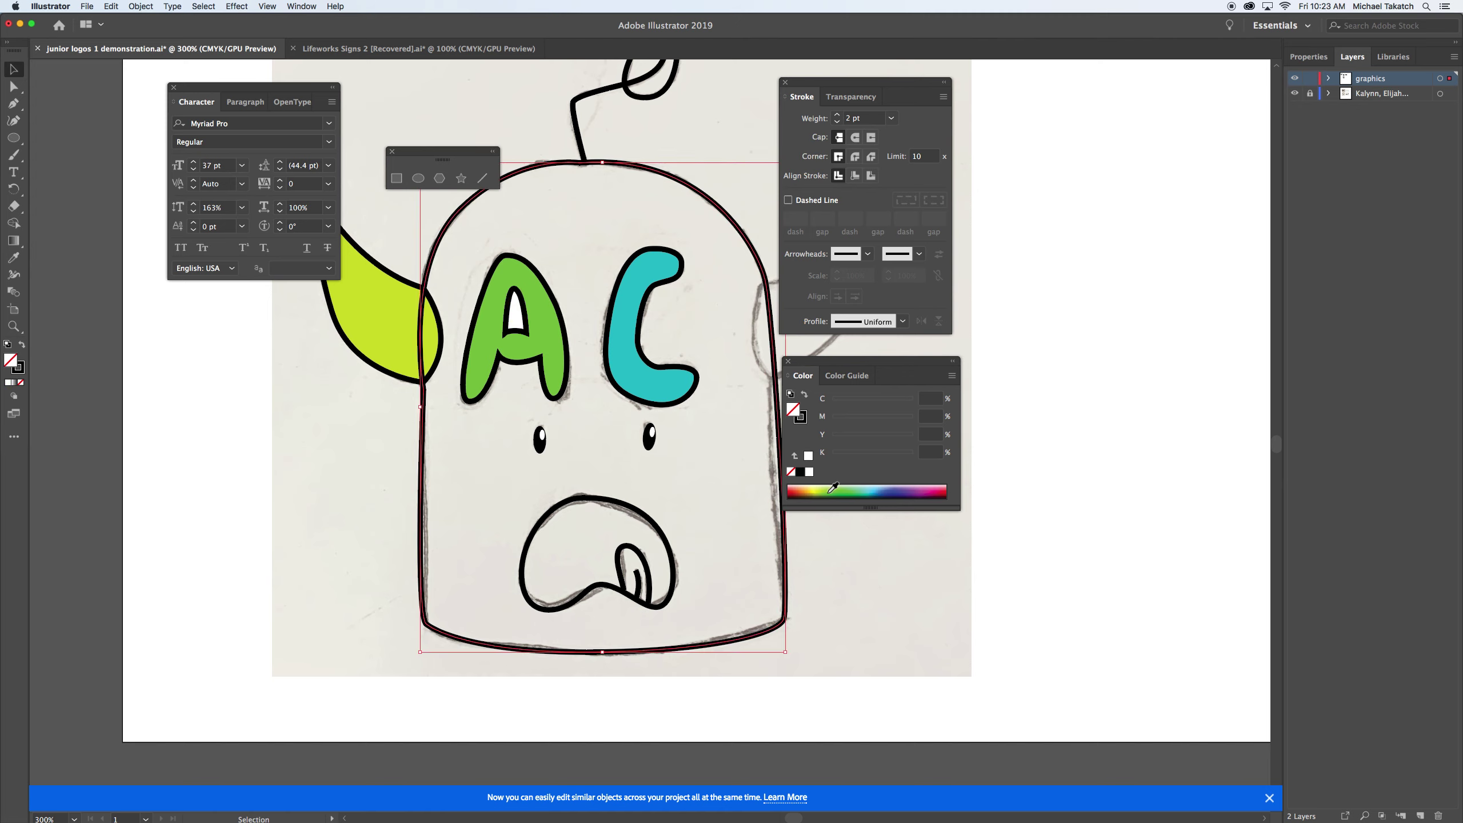
pyautogui.click(800, 491)
pyautogui.click(626, 572)
pyautogui.click(901, 492)
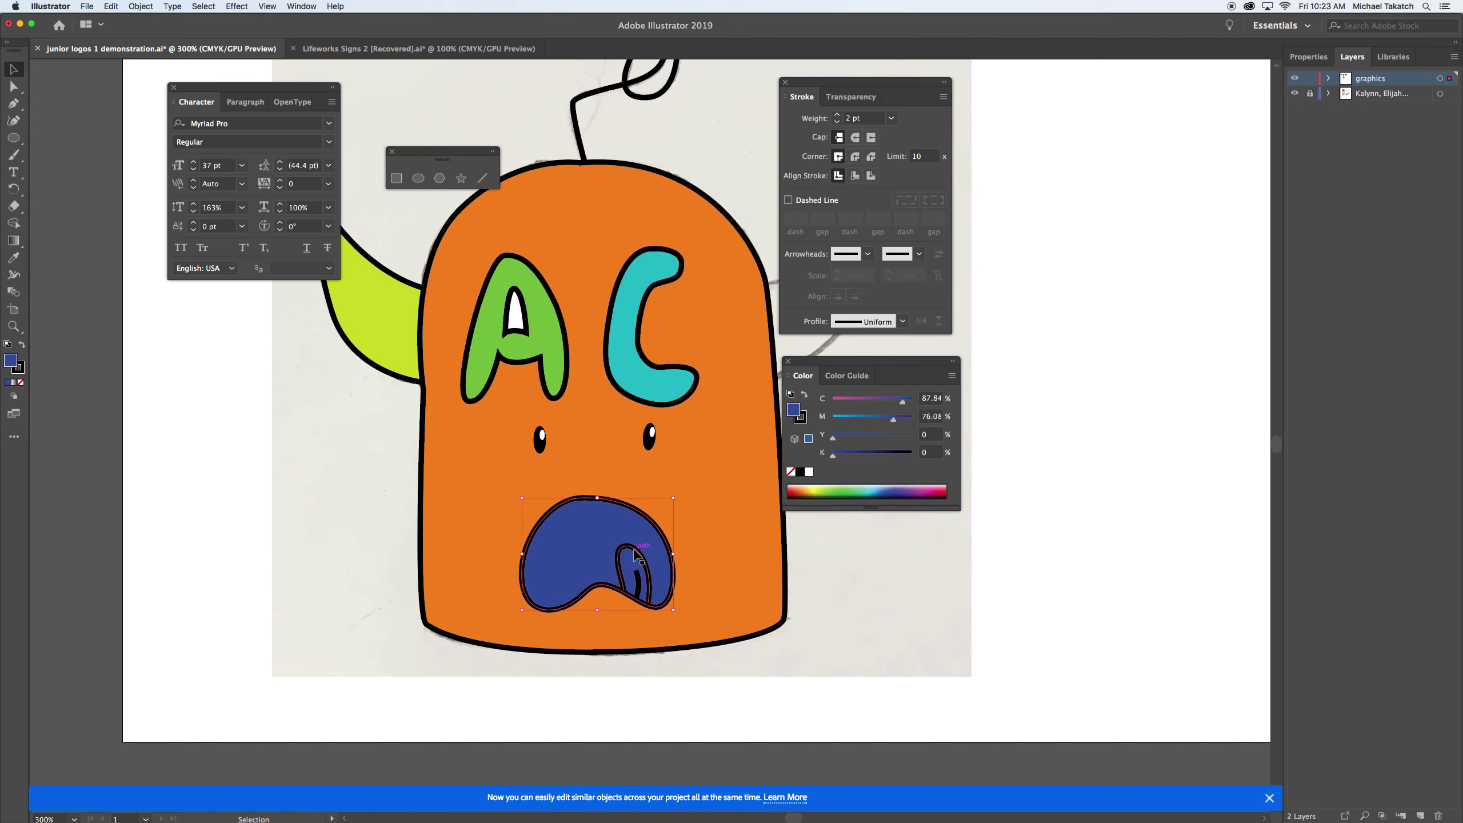
pyautogui.click(636, 556)
pyautogui.click(942, 485)
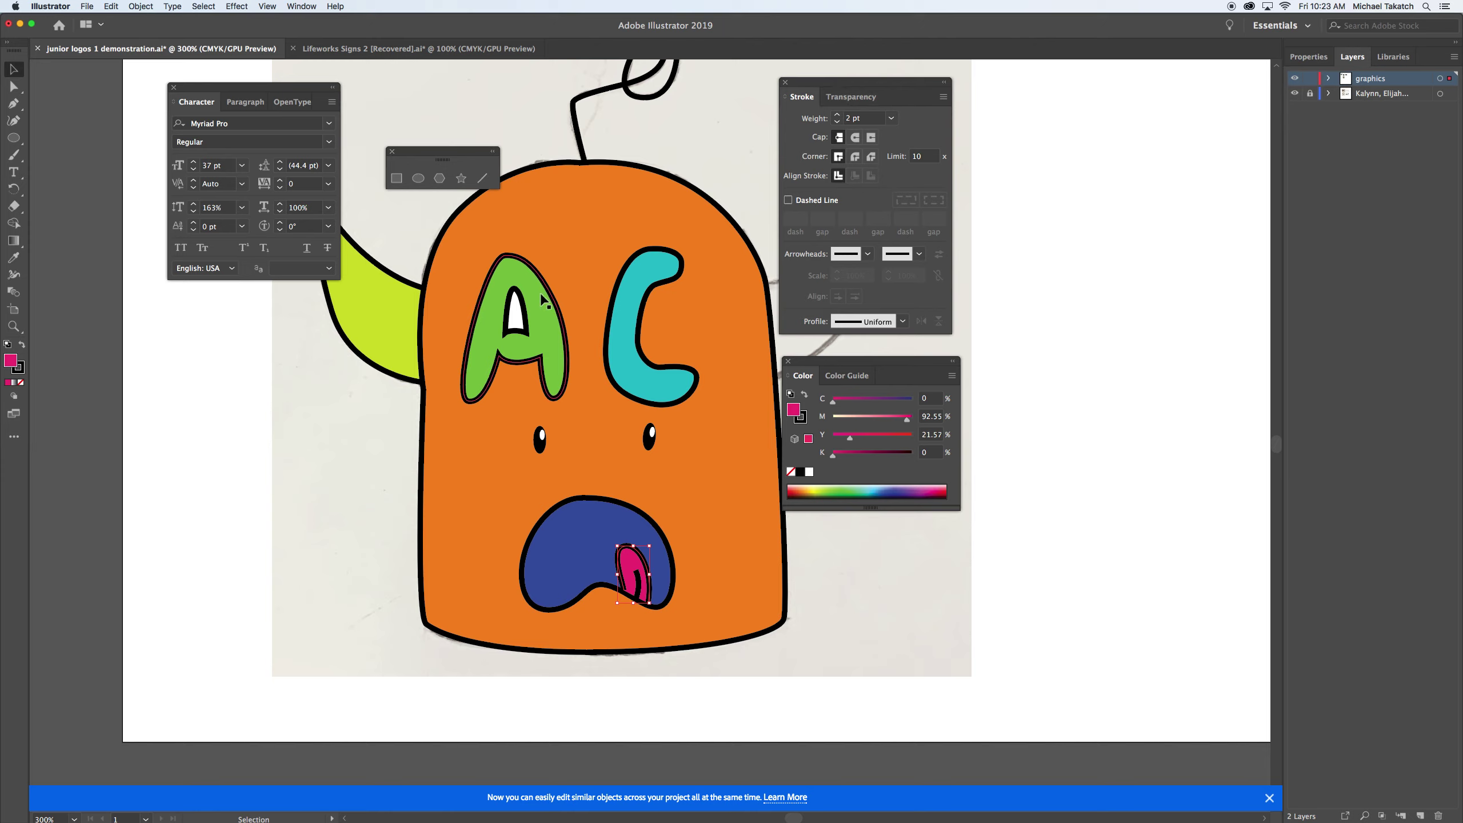
pyautogui.click(525, 309)
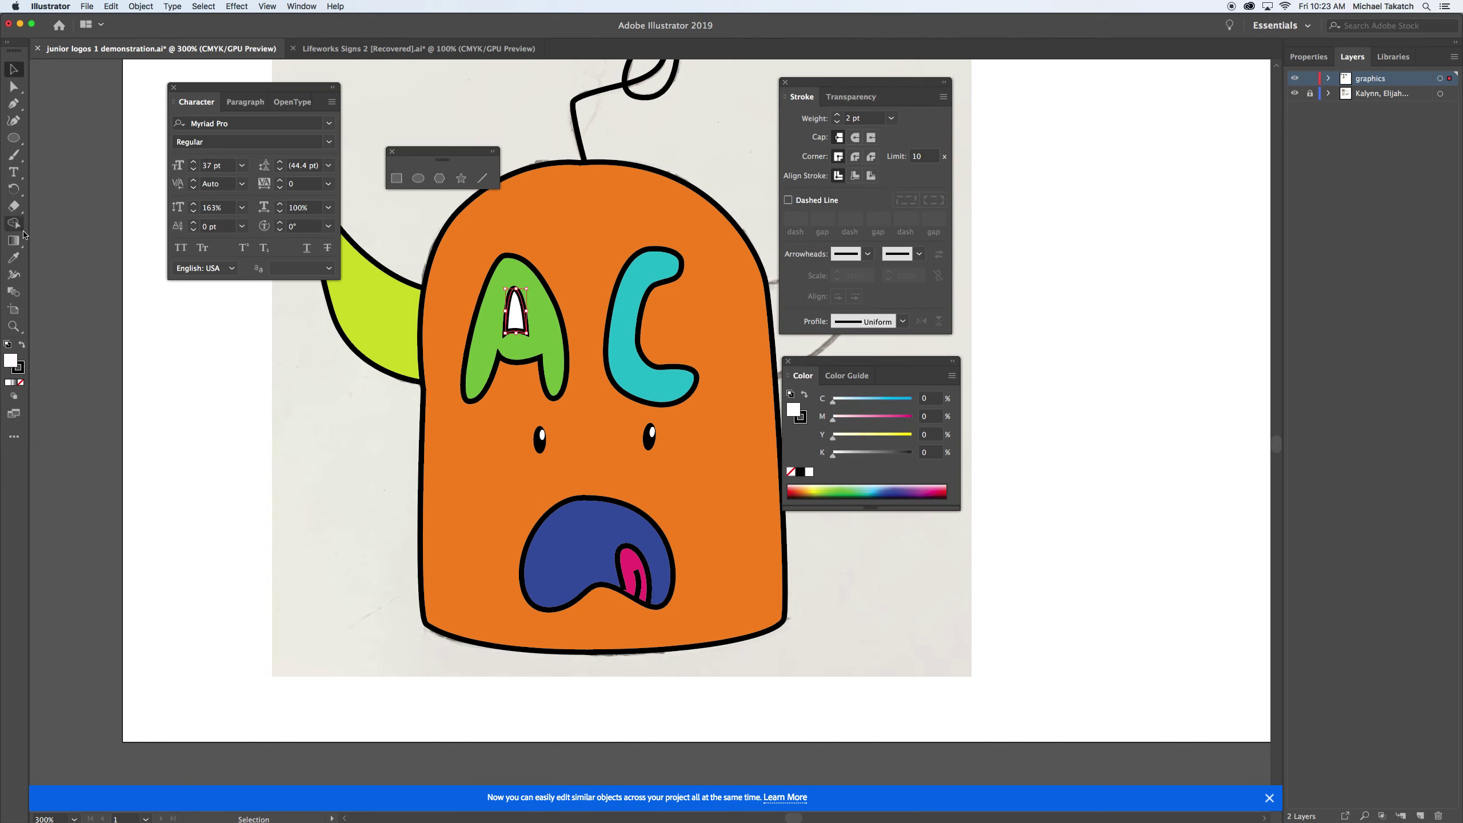
pyautogui.click(14, 257)
pyautogui.click(598, 226)
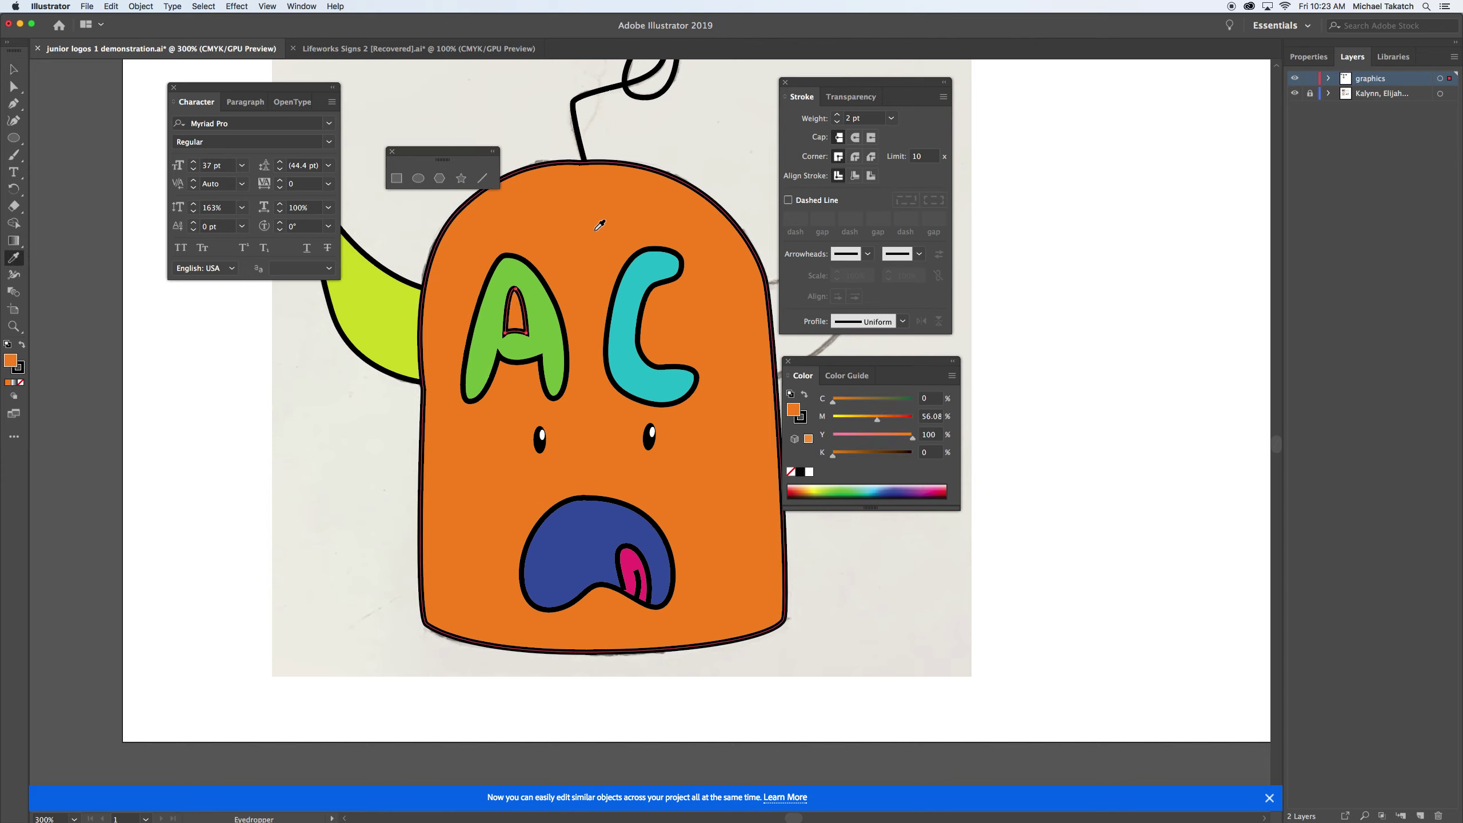
# Delete the A's inner counter shape and fill the stem's leaf green.
pyautogui.press('v')
pyautogui.press('Delete')
pyautogui.click(666, 96)
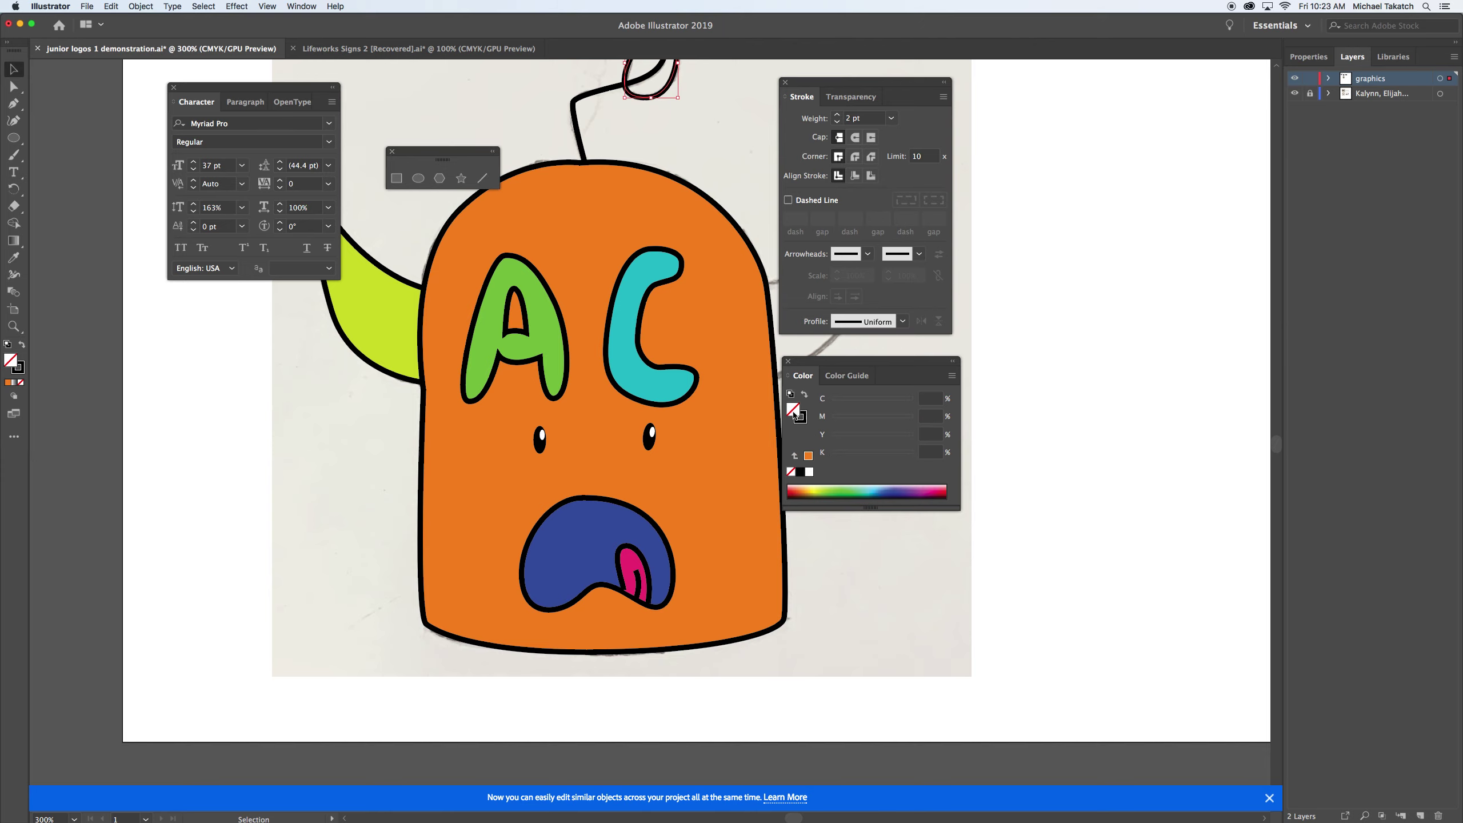
pyautogui.click(835, 490)
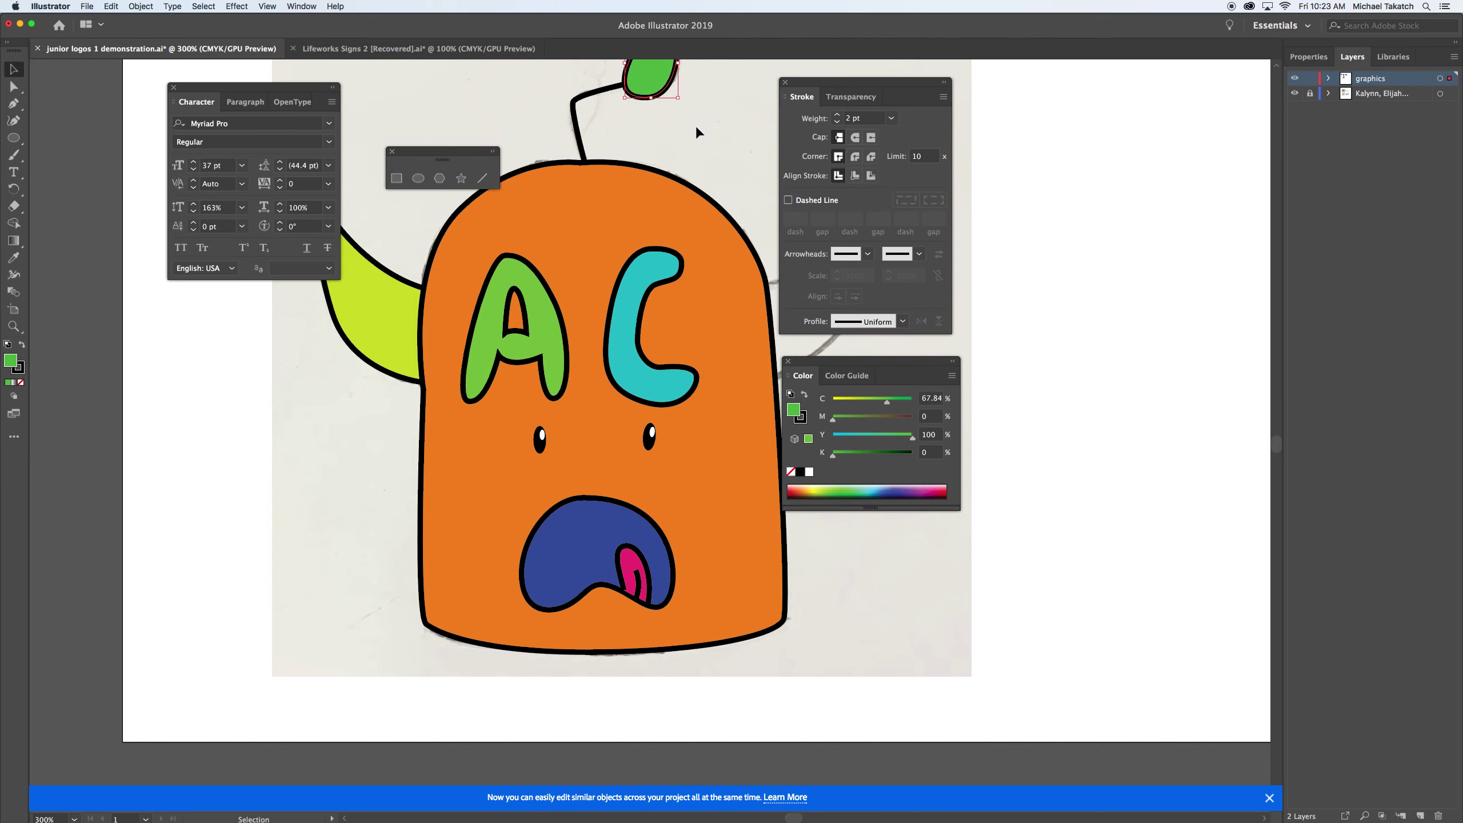
pyautogui.scroll(1, 681, 103)
pyautogui.scroll(1, 682, 105)
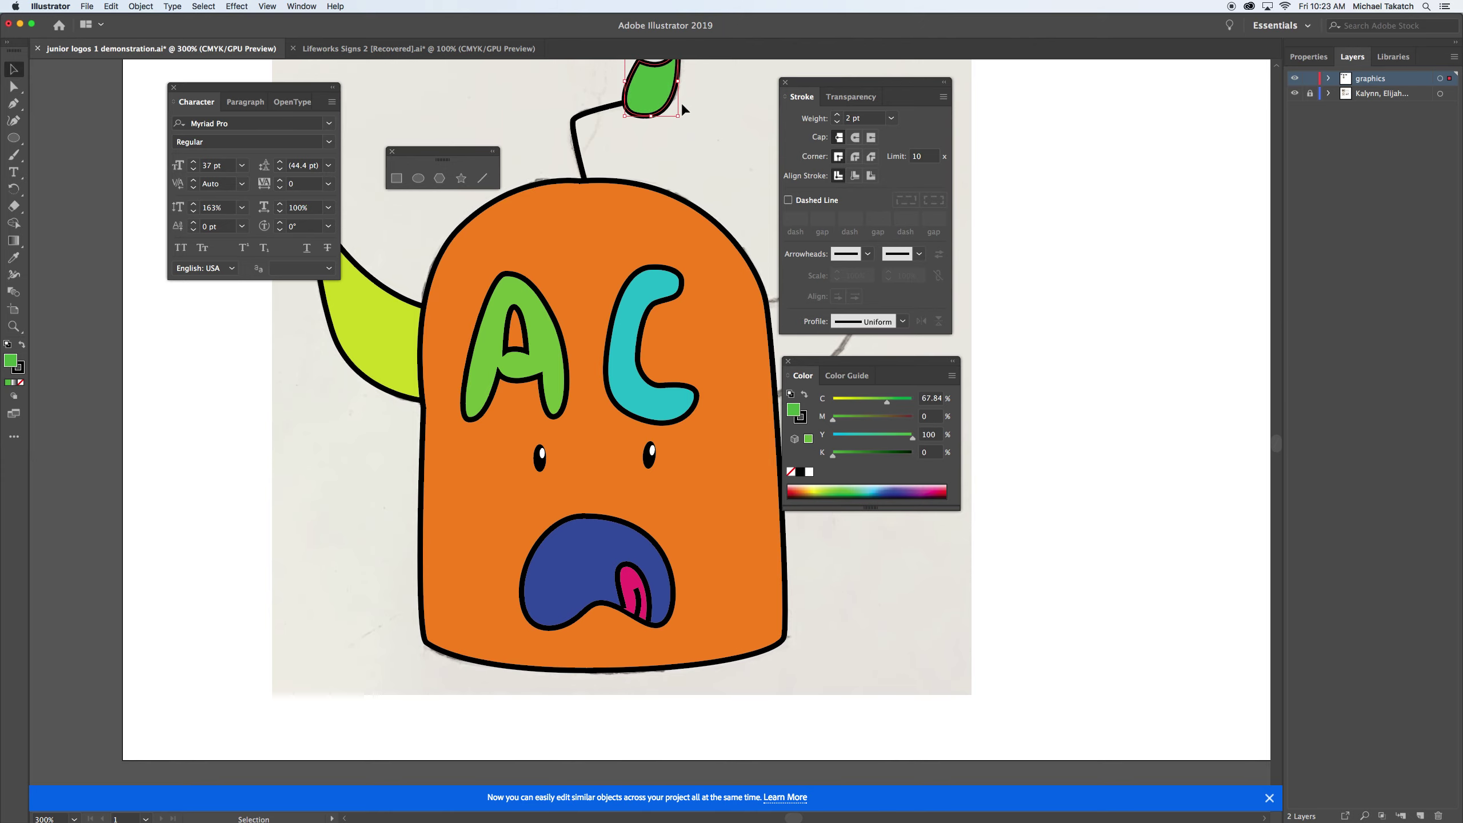
pyautogui.scroll(1, 683, 111)
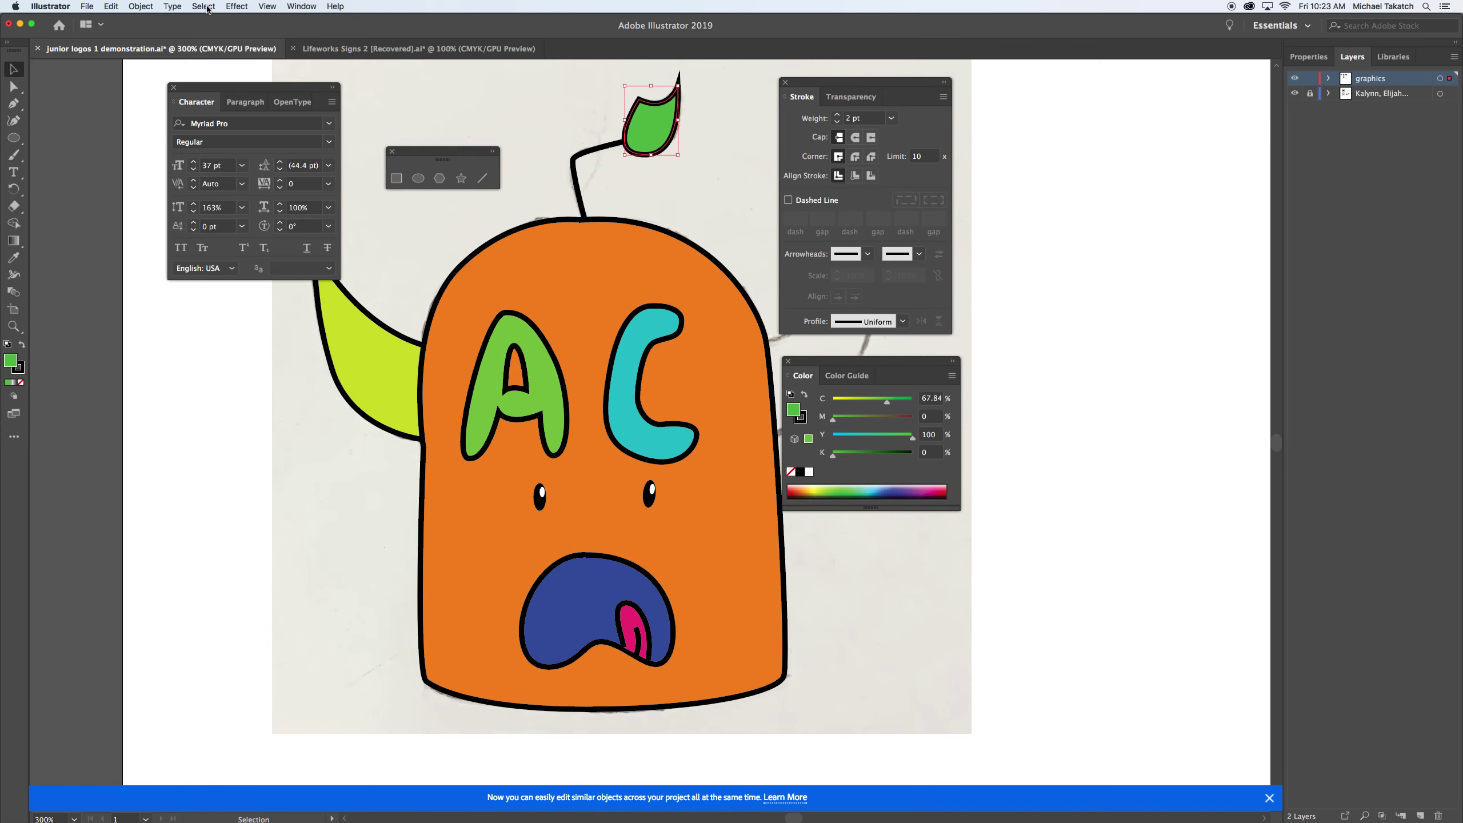
# Bring the yellow horn in front of the body with Arrange > Bring to Front.
pyautogui.click(141, 8)
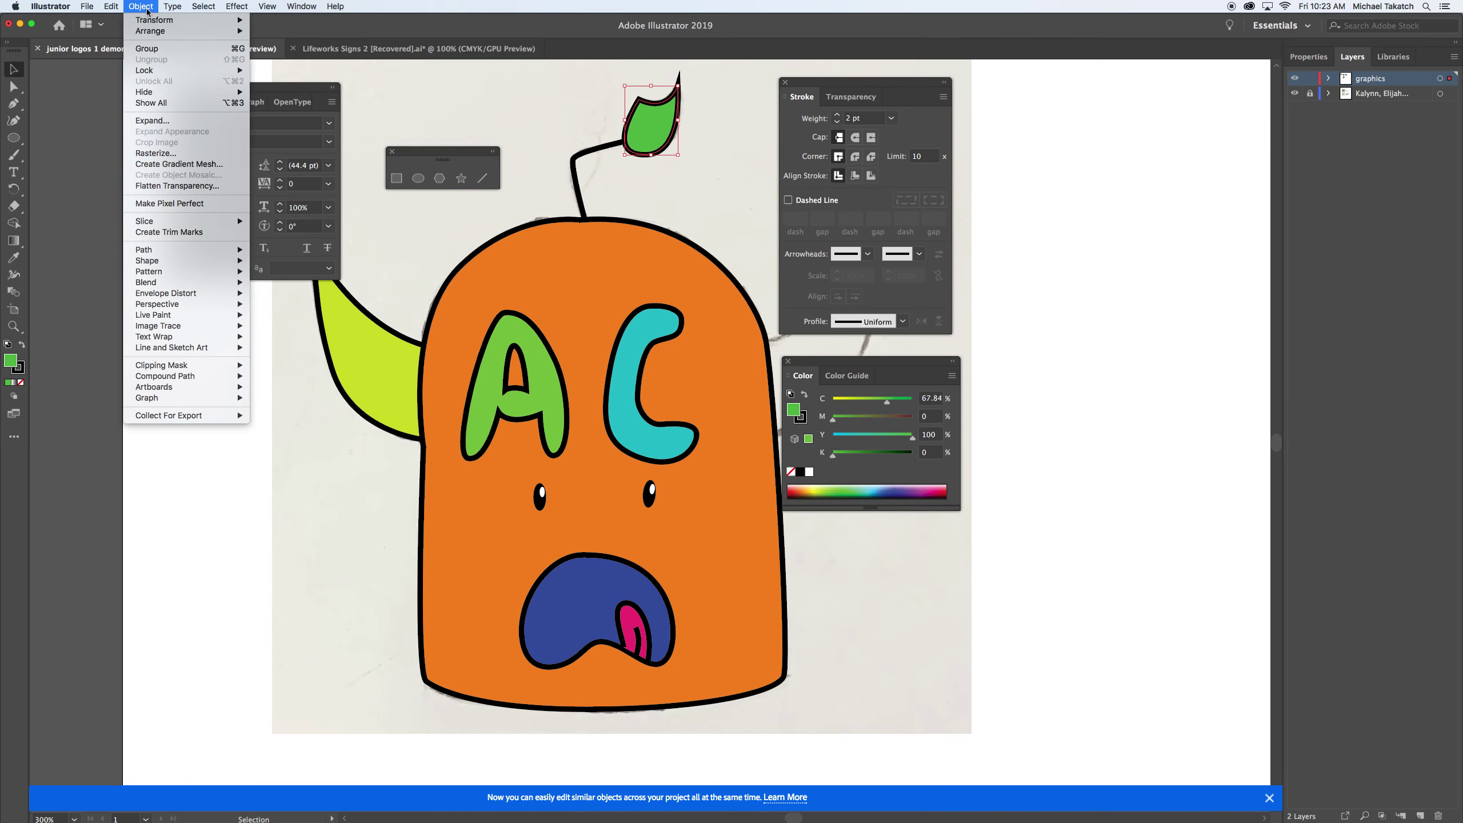
pyautogui.moveTo(151, 31)
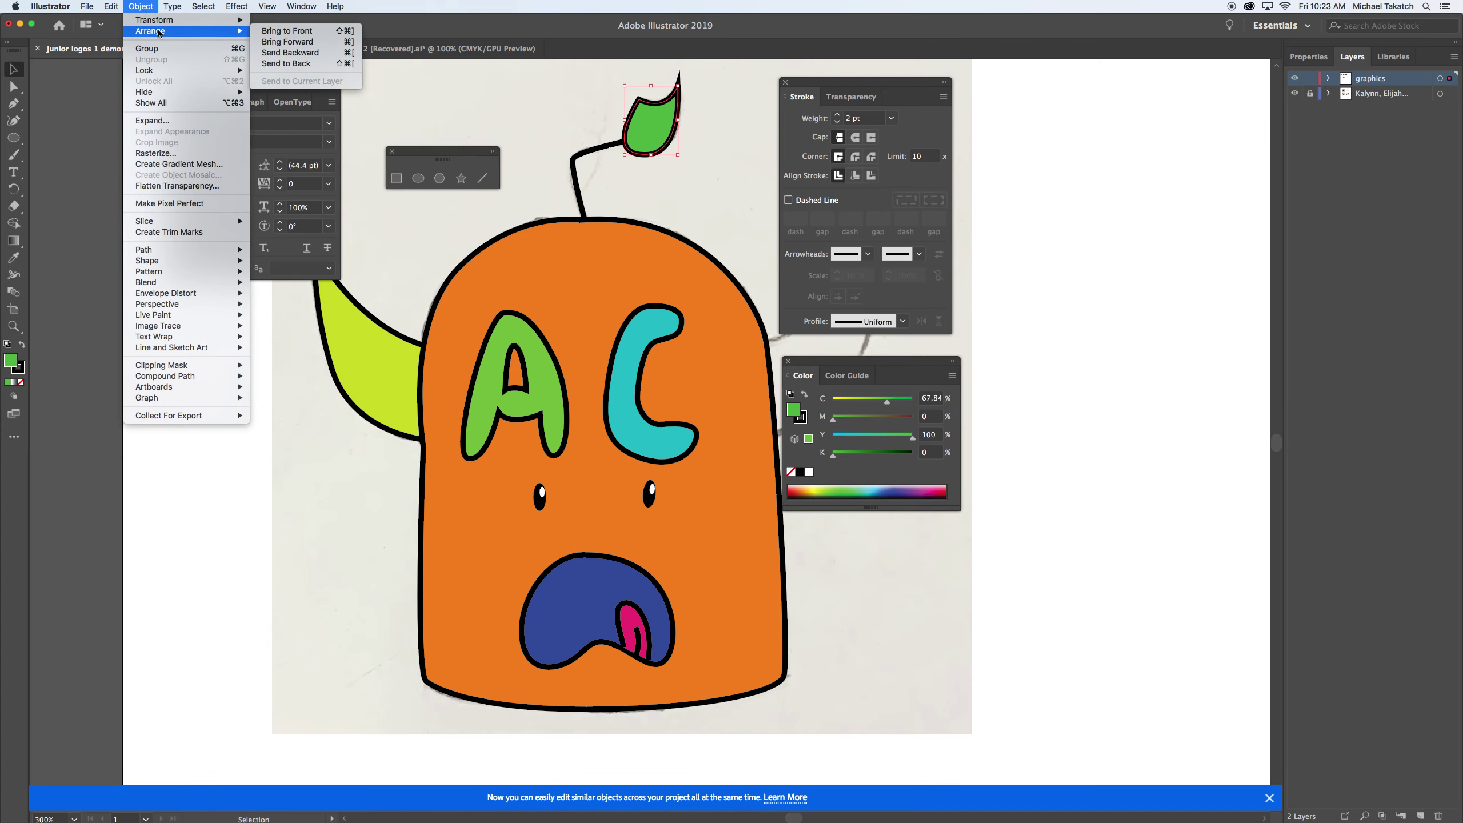
pyautogui.moveTo(870, 84); pyautogui.dragTo(1147, 112)
pyautogui.moveTo(869, 363); pyautogui.dragTo(1028, 403)
pyautogui.click(373, 355)
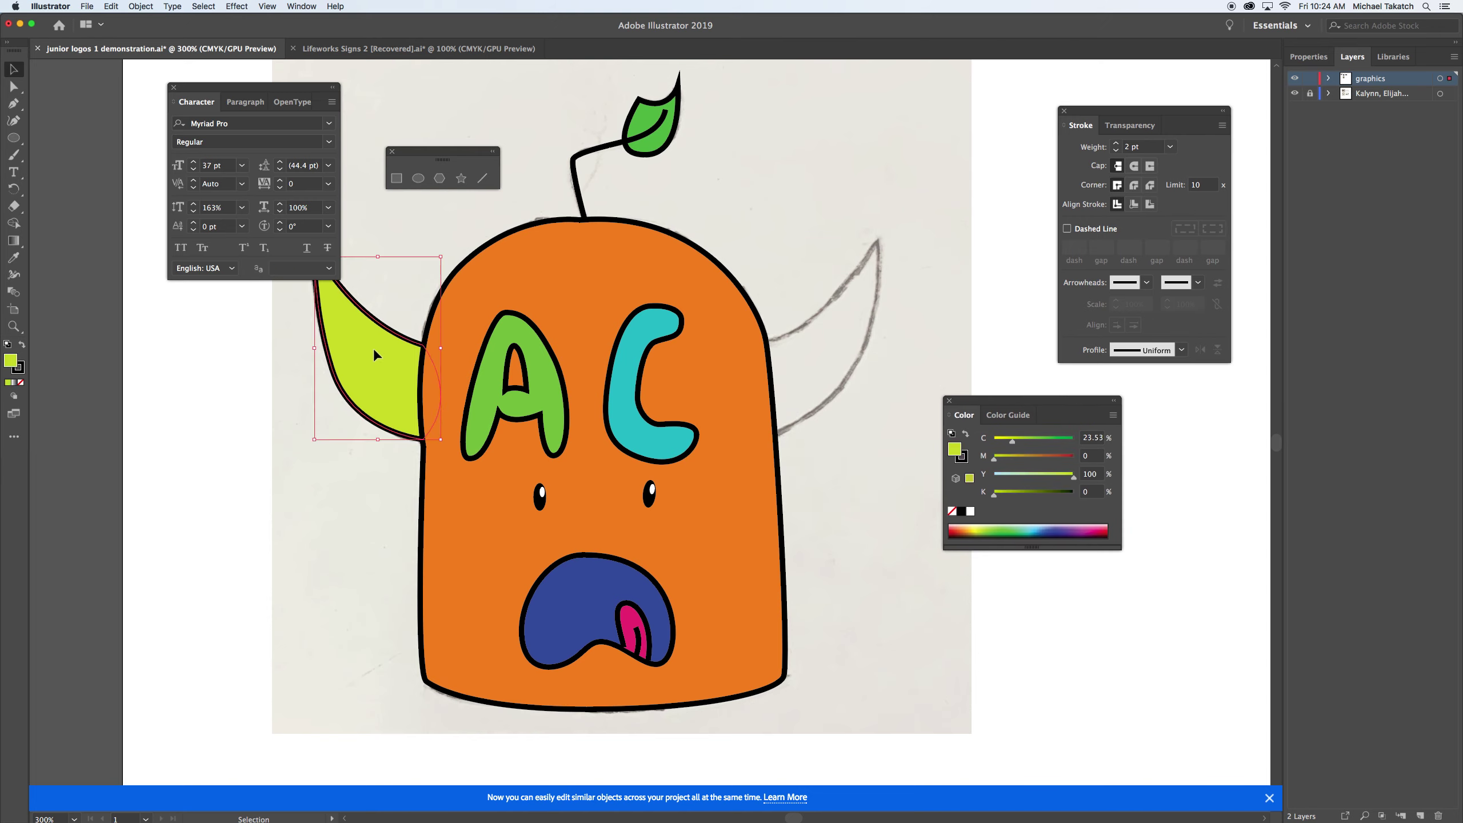
pyautogui.click(146, 10)
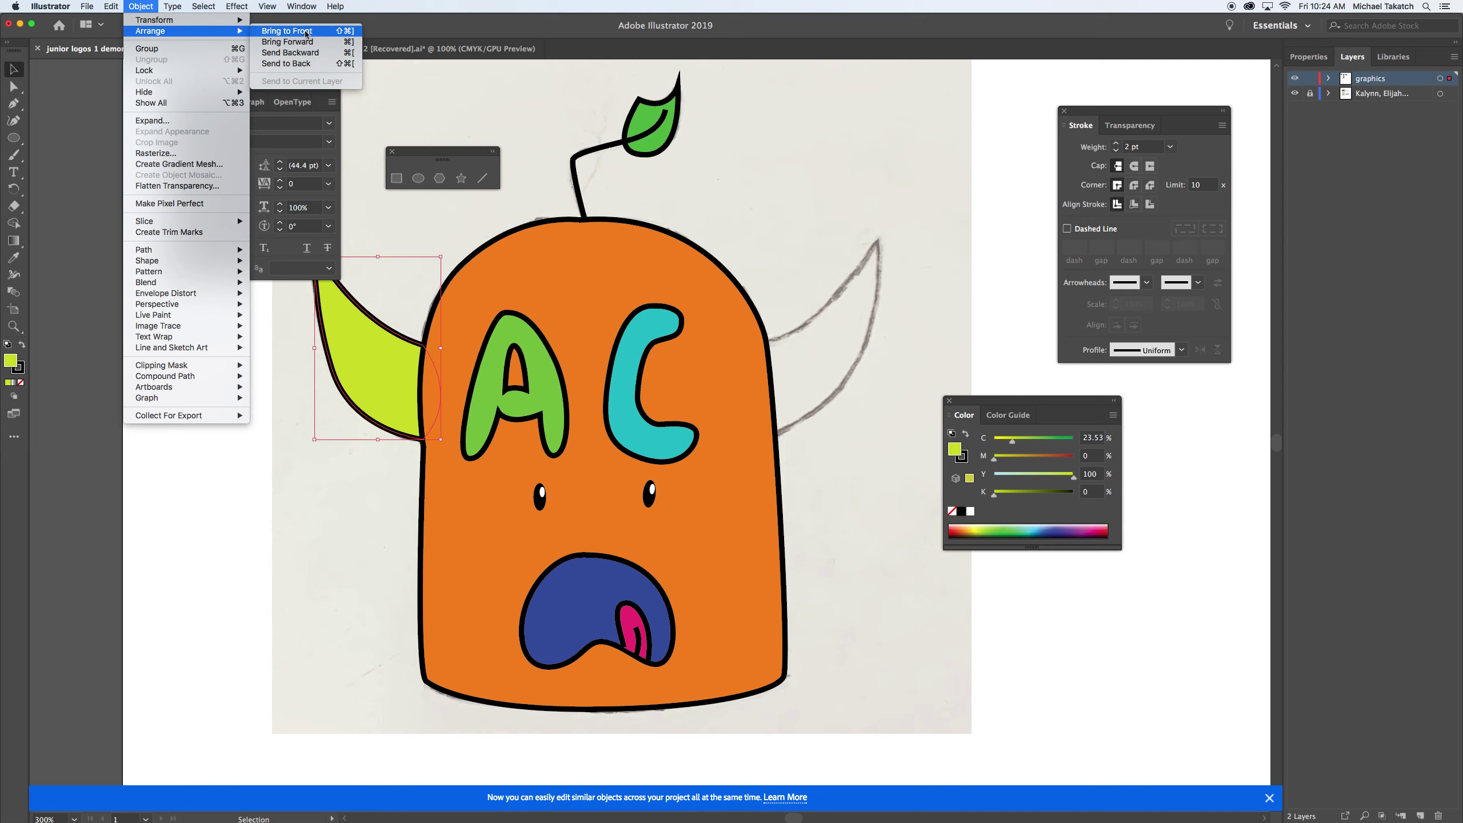
pyautogui.click(304, 32)
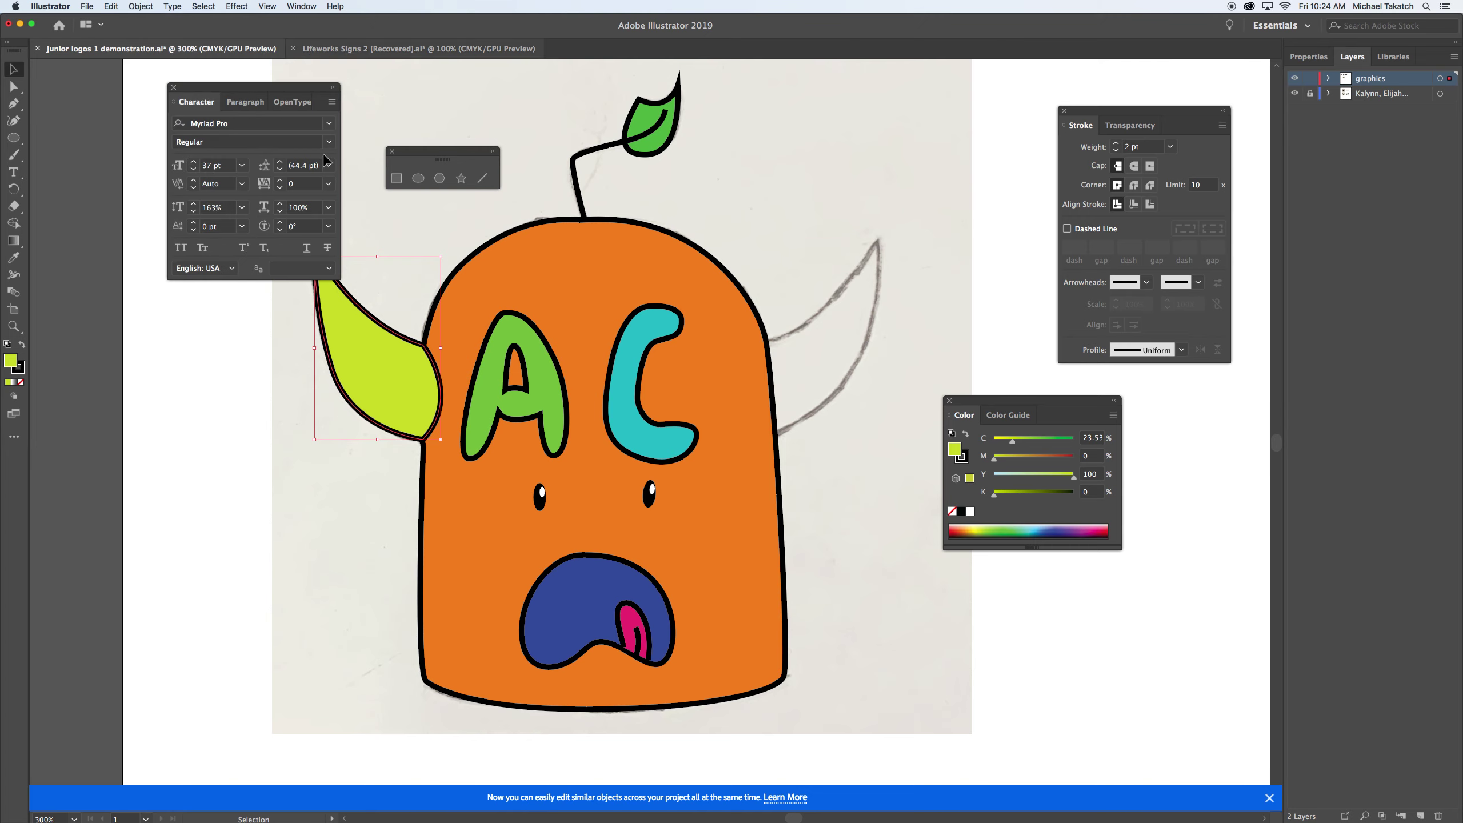
pyautogui.click(276, 434)
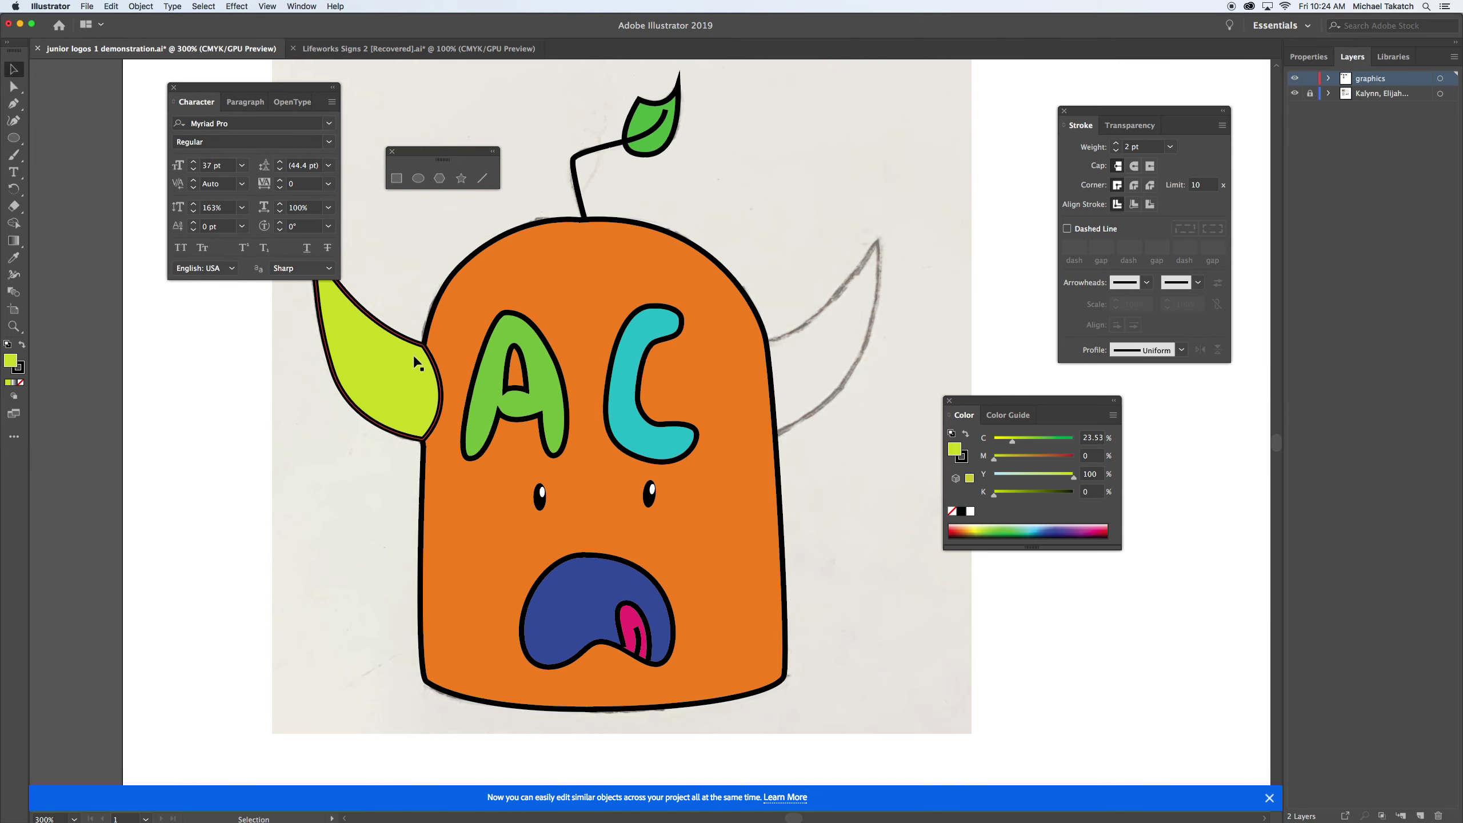
pyautogui.click(353, 353)
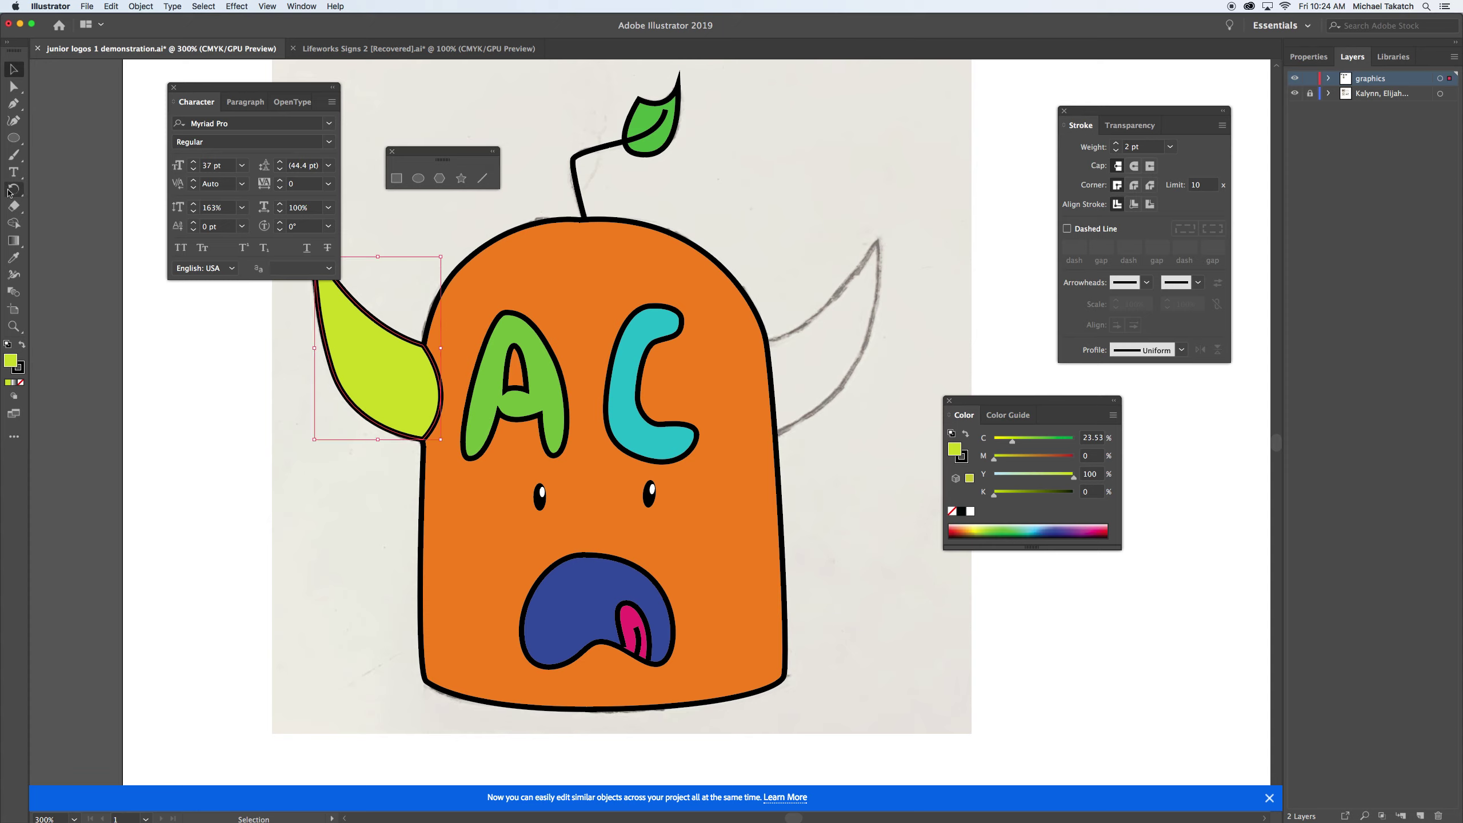
# Reflect a vertical copy of the yellow horn and slide it over the right horn sketch.
pyautogui.moveTo(14, 190); pyautogui.dragTo(136, 210)
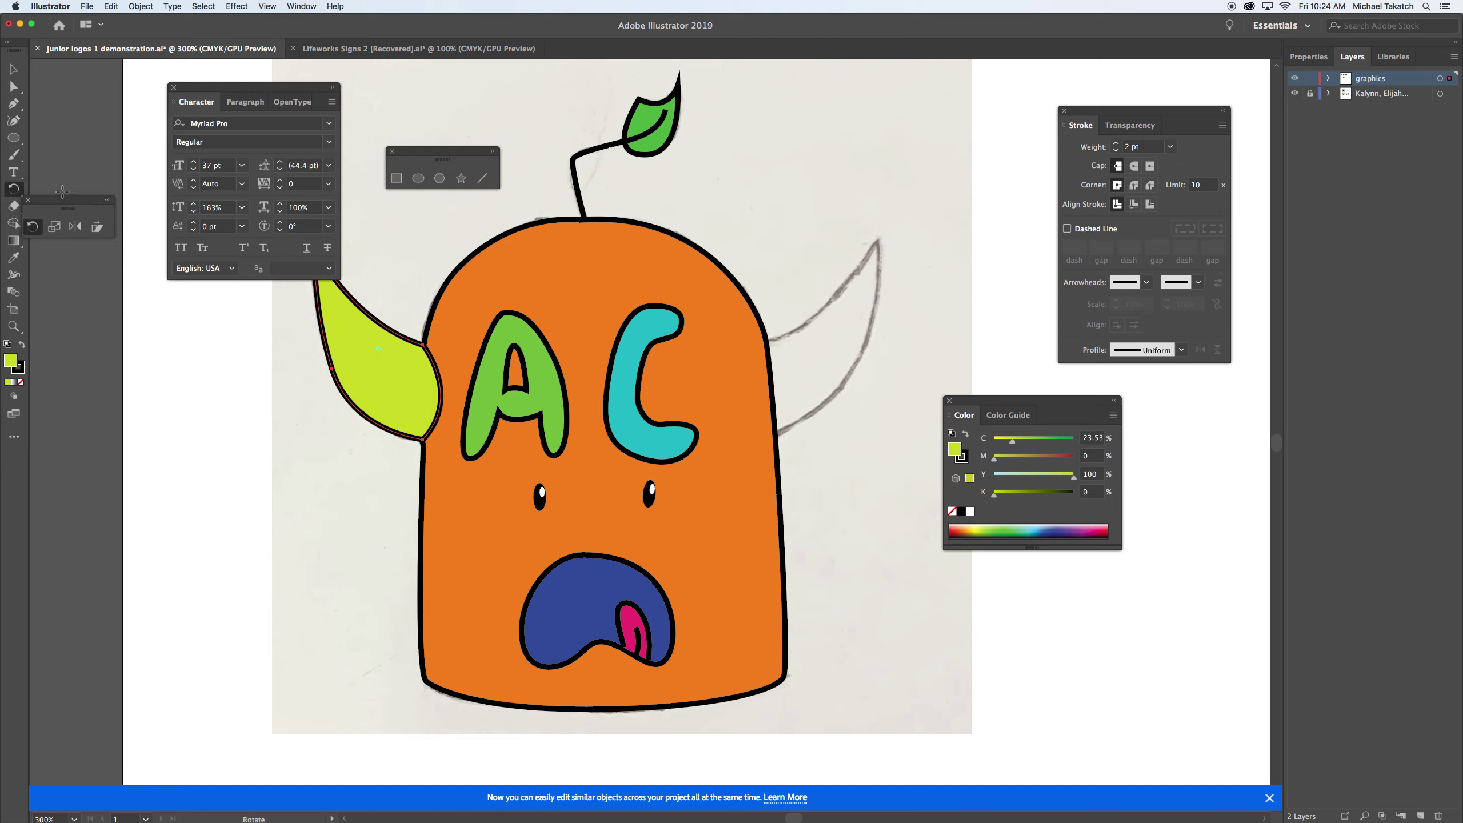
pyautogui.click(135, 210)
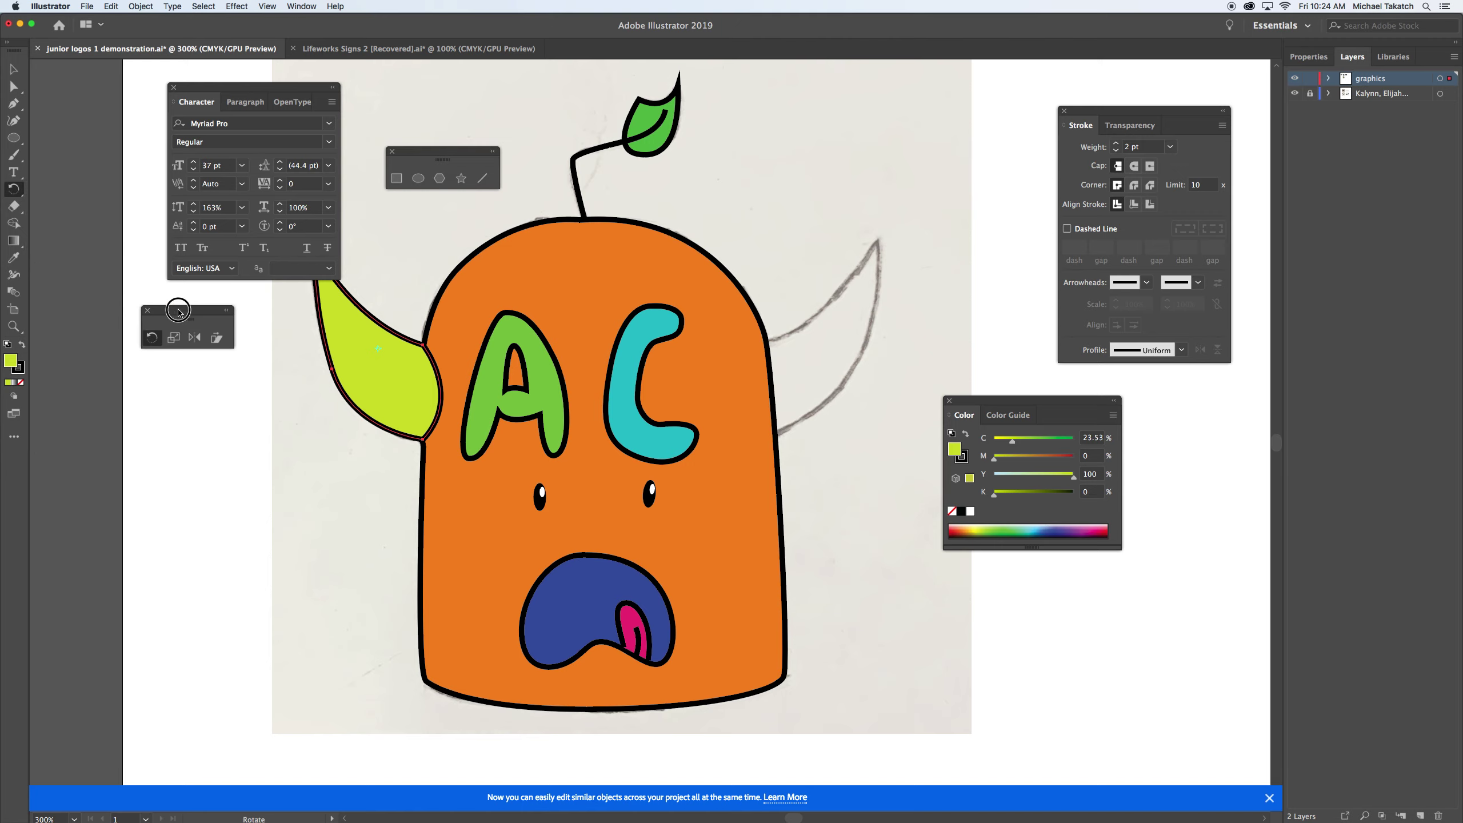
pyautogui.click(199, 341)
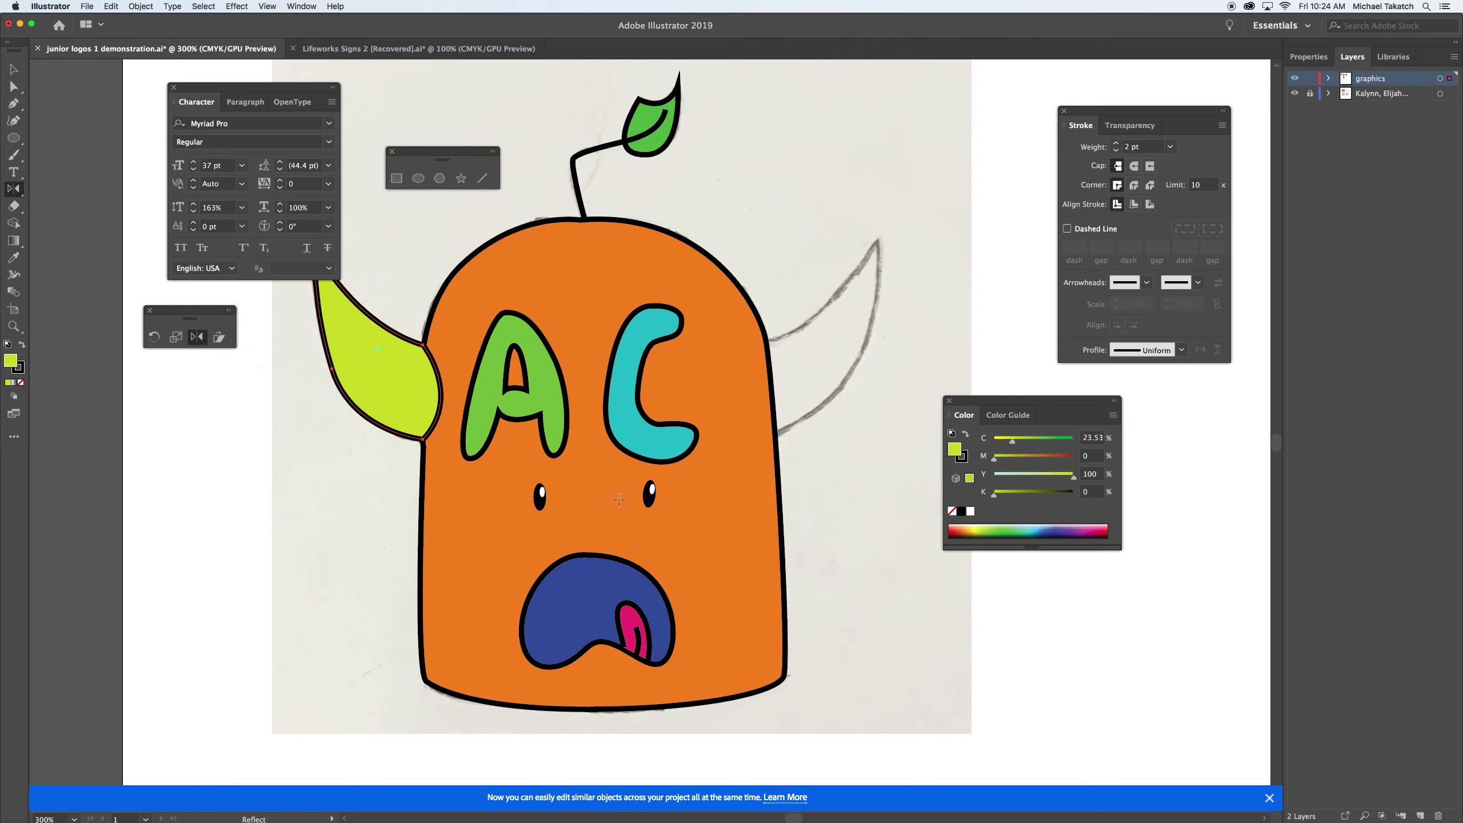
pyautogui.keyDown('alt'); pyautogui.click(581, 438); pyautogui.keyUp('alt')
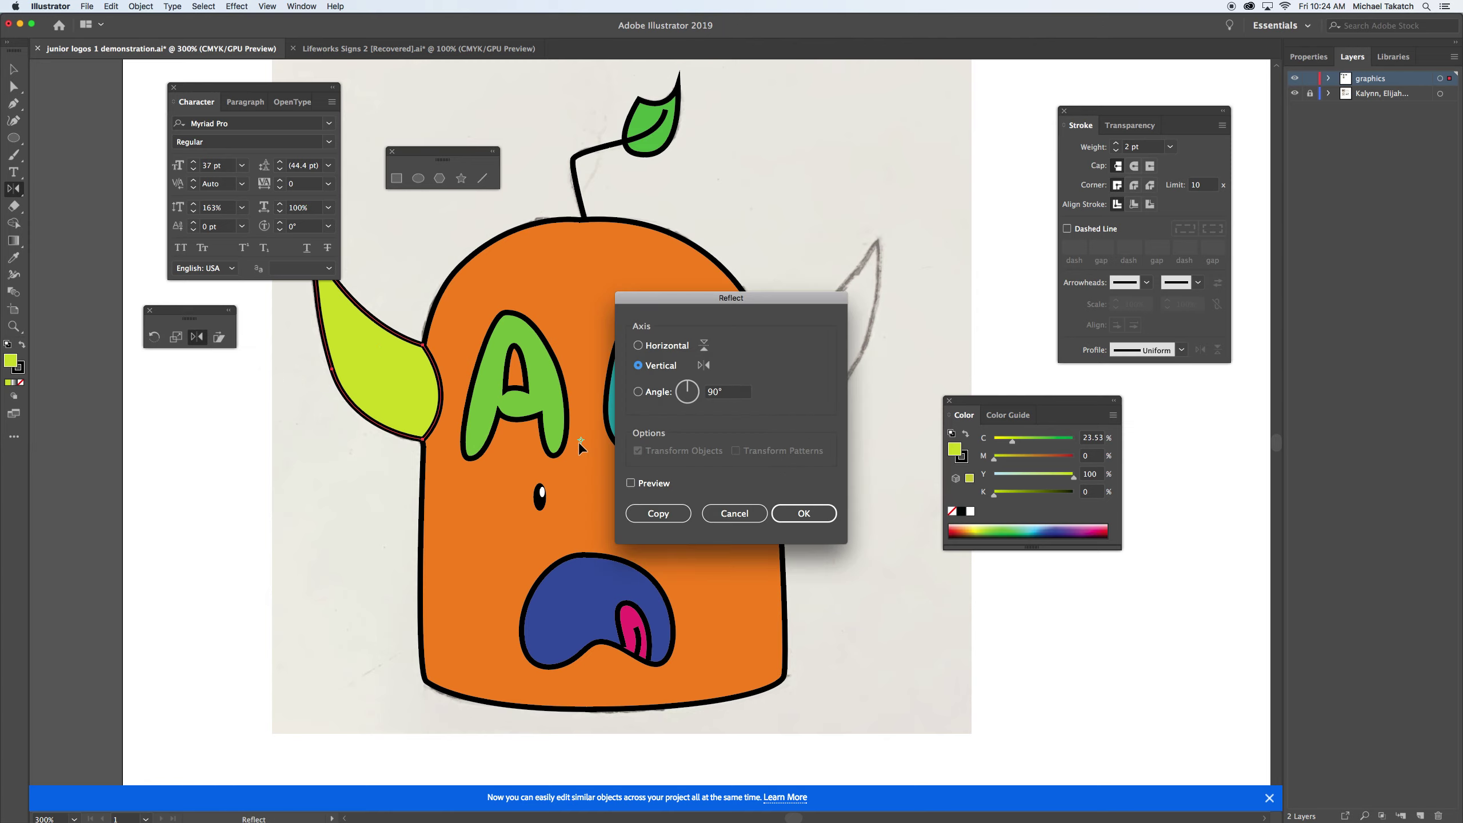
pyautogui.click(650, 487)
pyautogui.moveTo(692, 302); pyautogui.dragTo(739, 461)
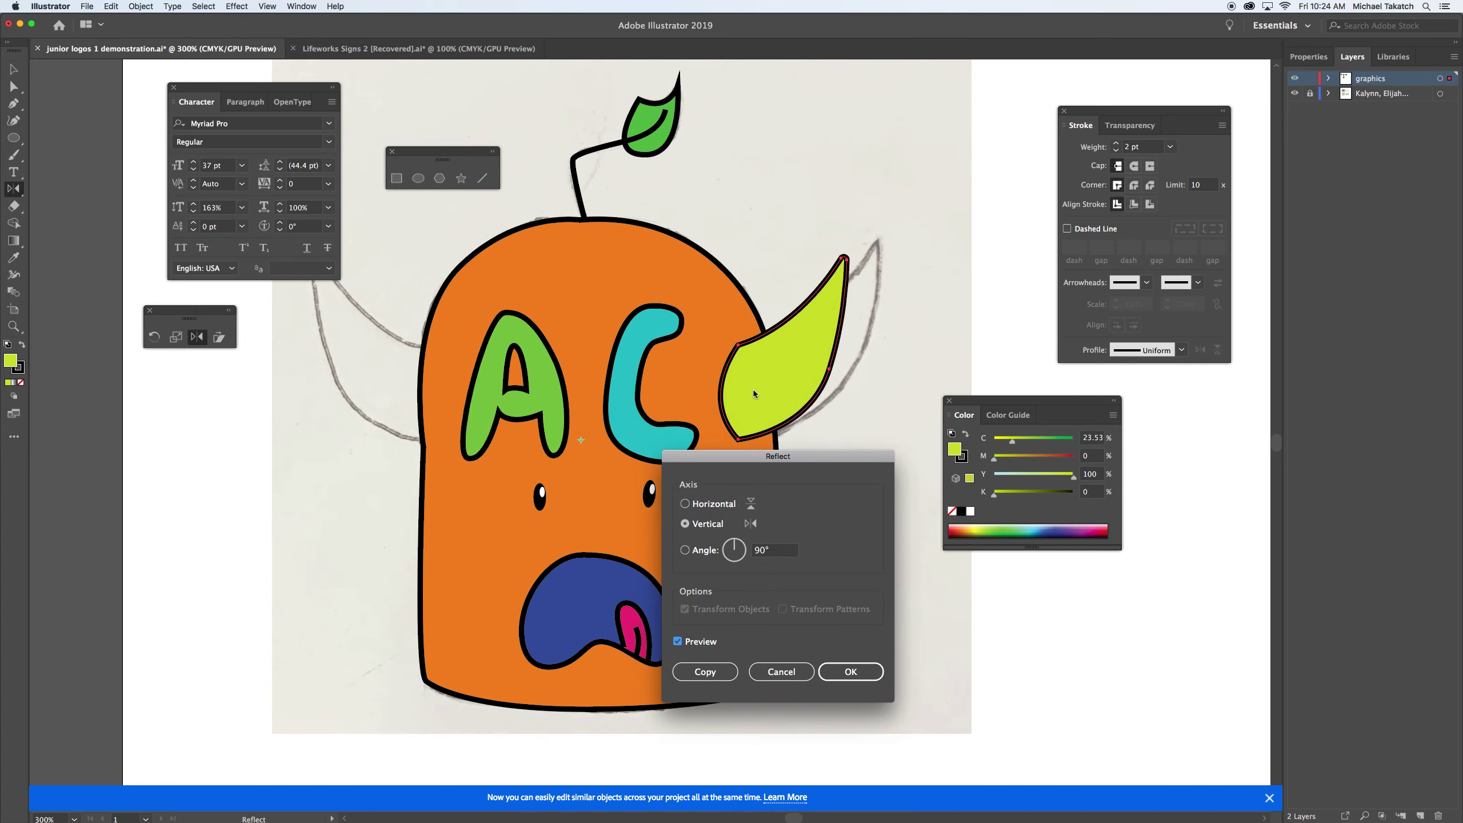
pyautogui.click(708, 672)
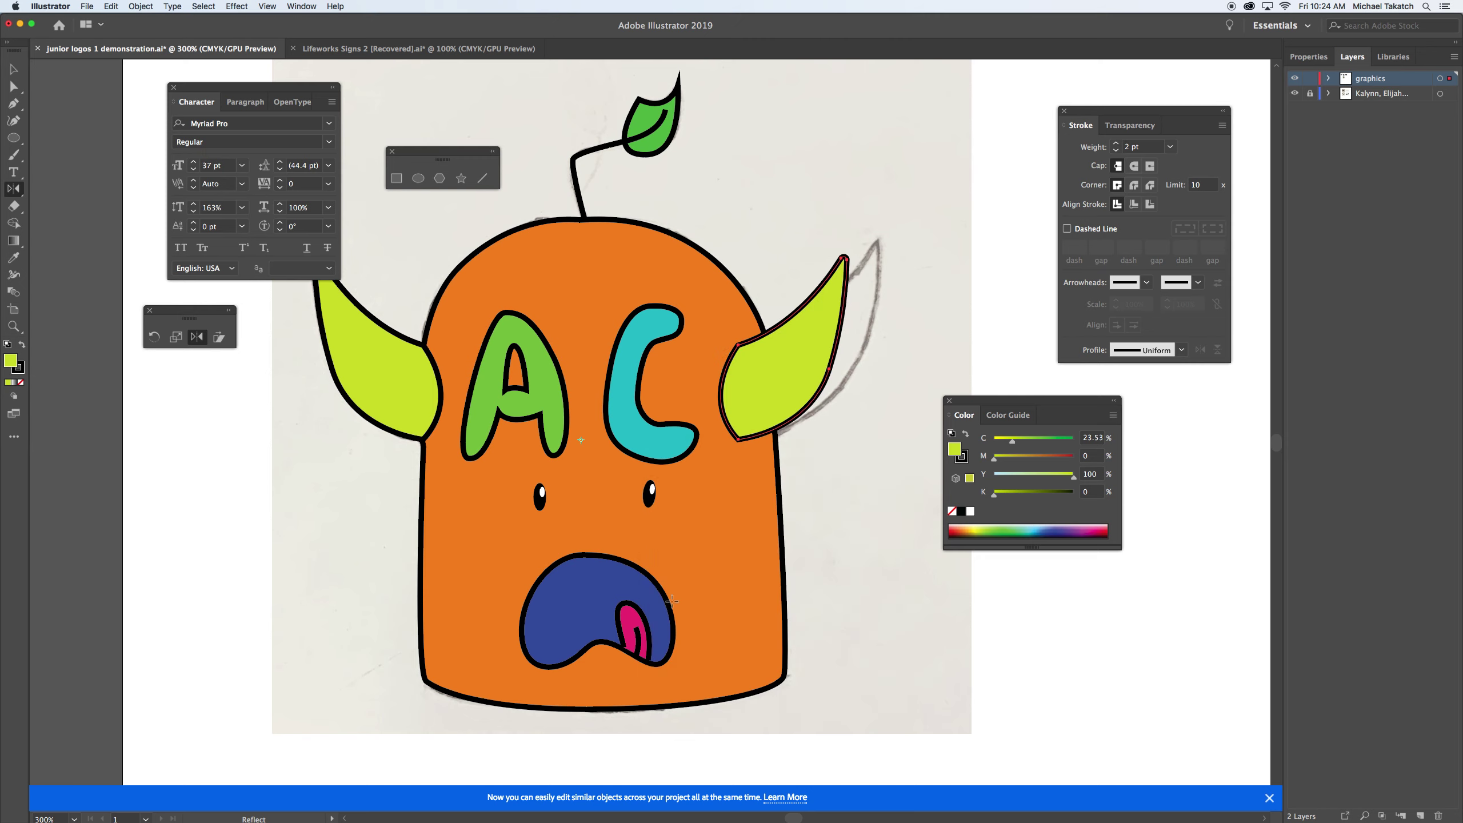
pyautogui.moveTo(580, 438); pyautogui.dragTo(611, 440)
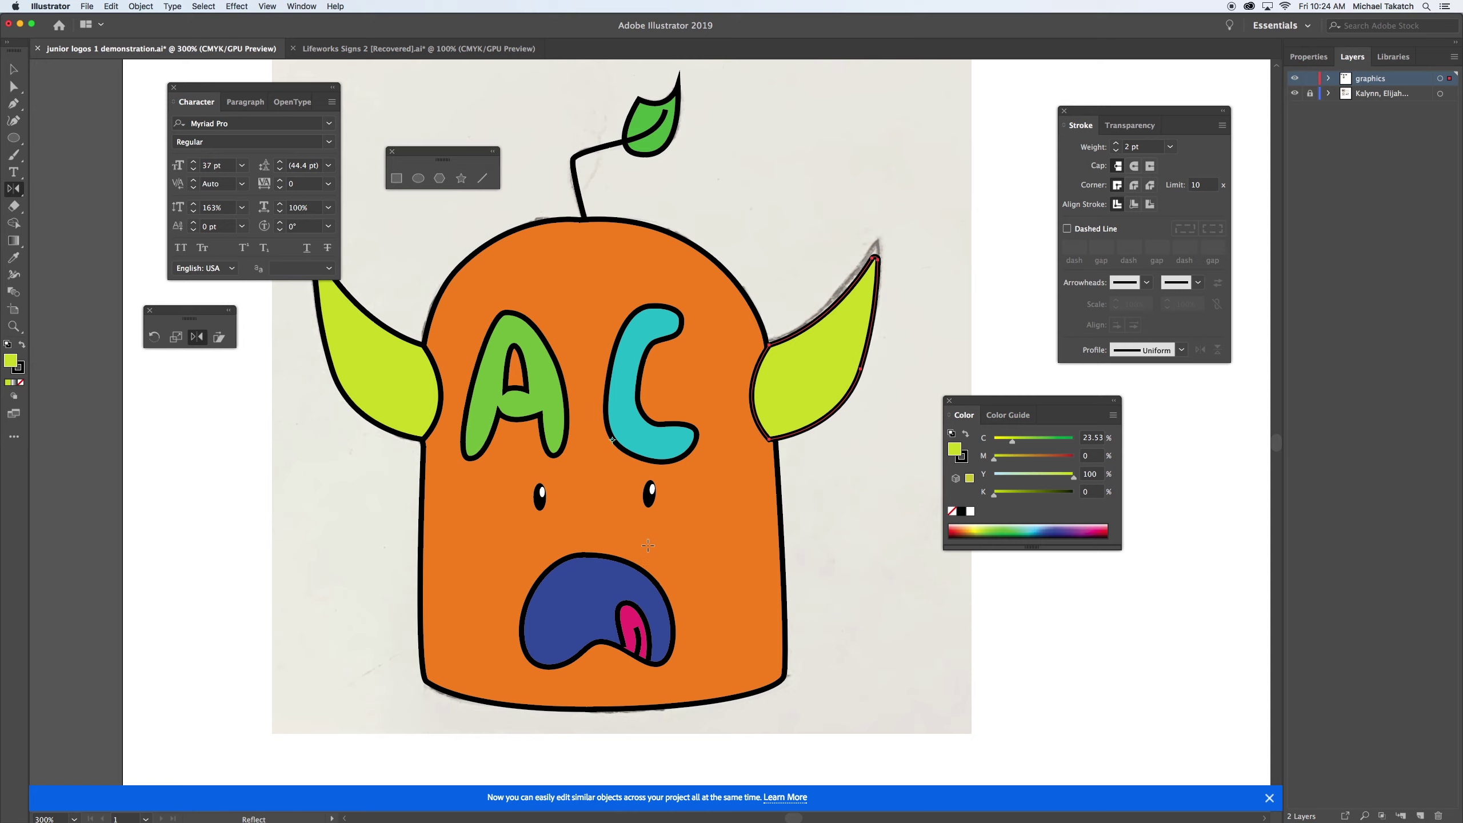
pyautogui.press('v')
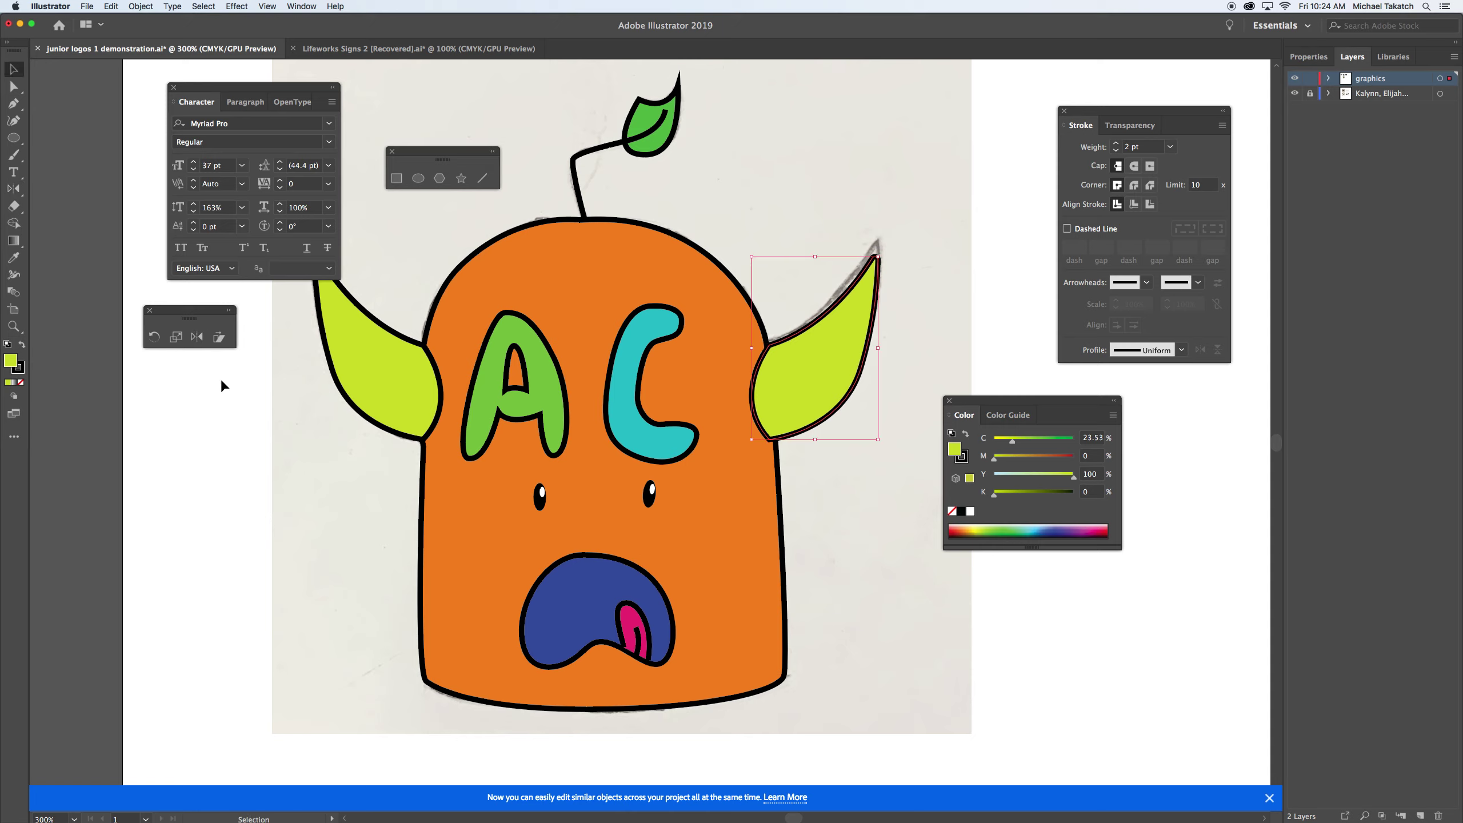
pyautogui.click(273, 403)
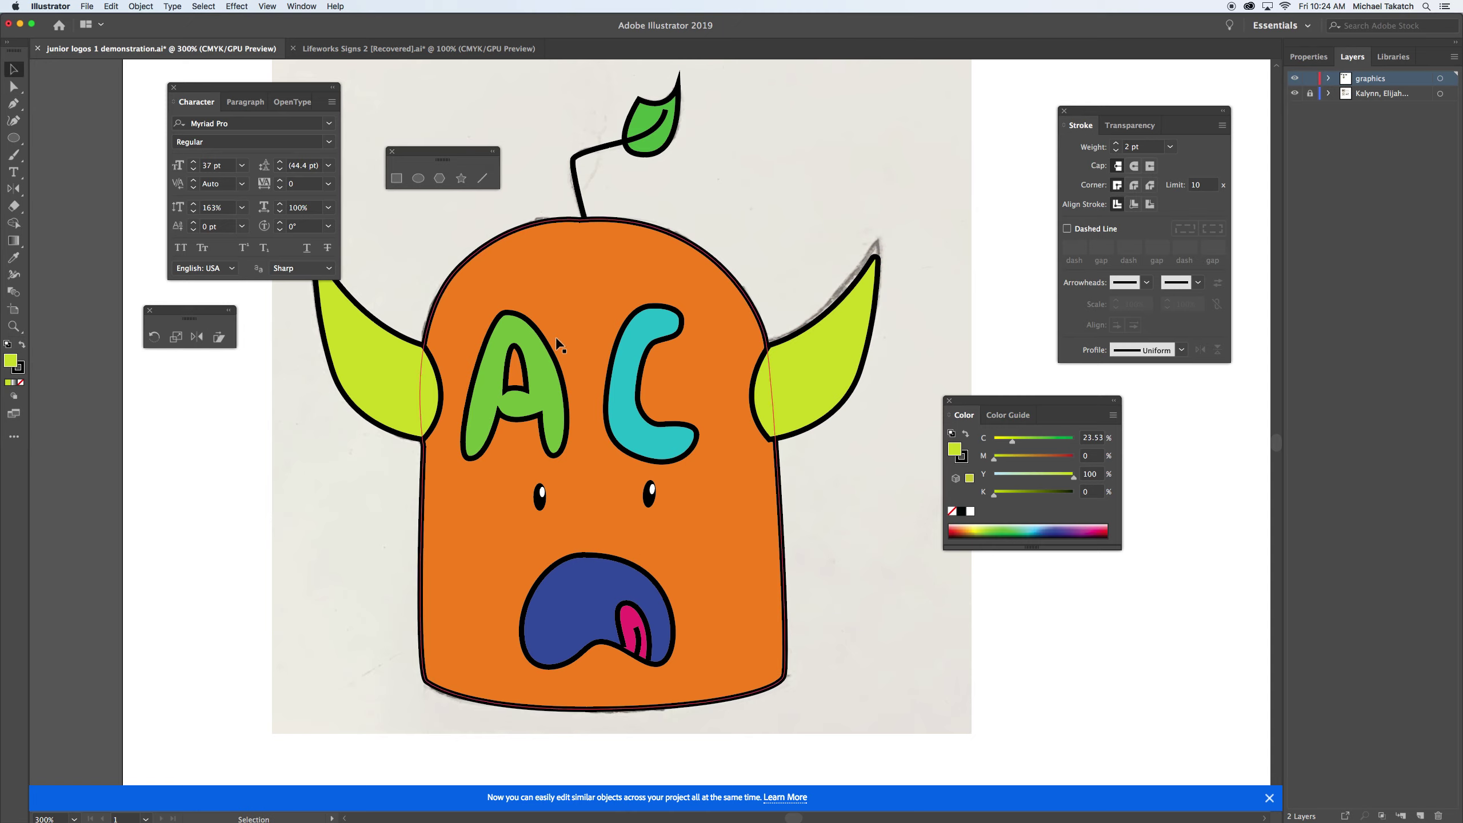
# Hide the sketch layer and Option-drag a copy of the whole monster to the left.
pyautogui.click(1295, 94)
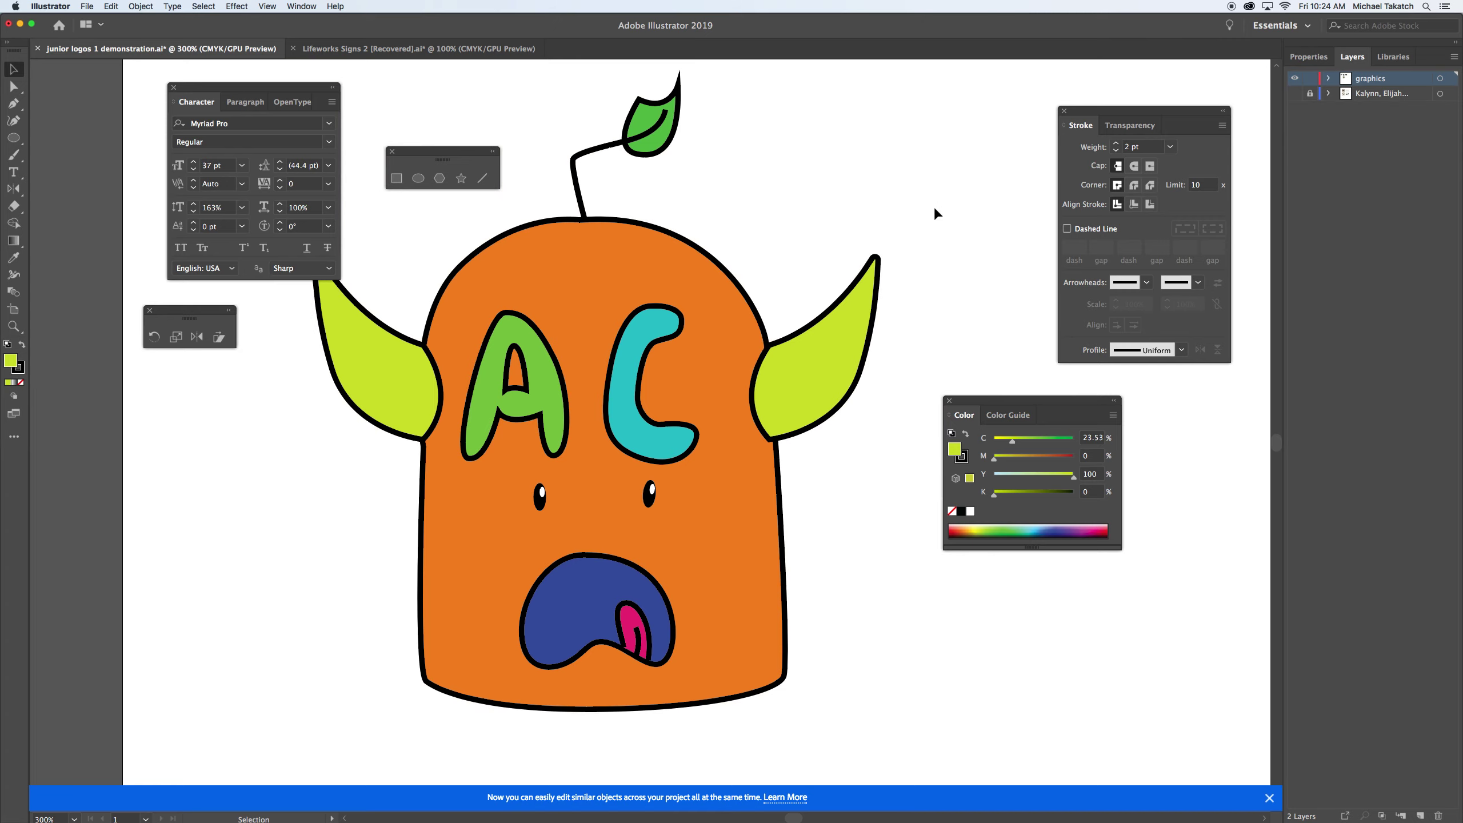
pyautogui.hotkey('ctrl', '-')
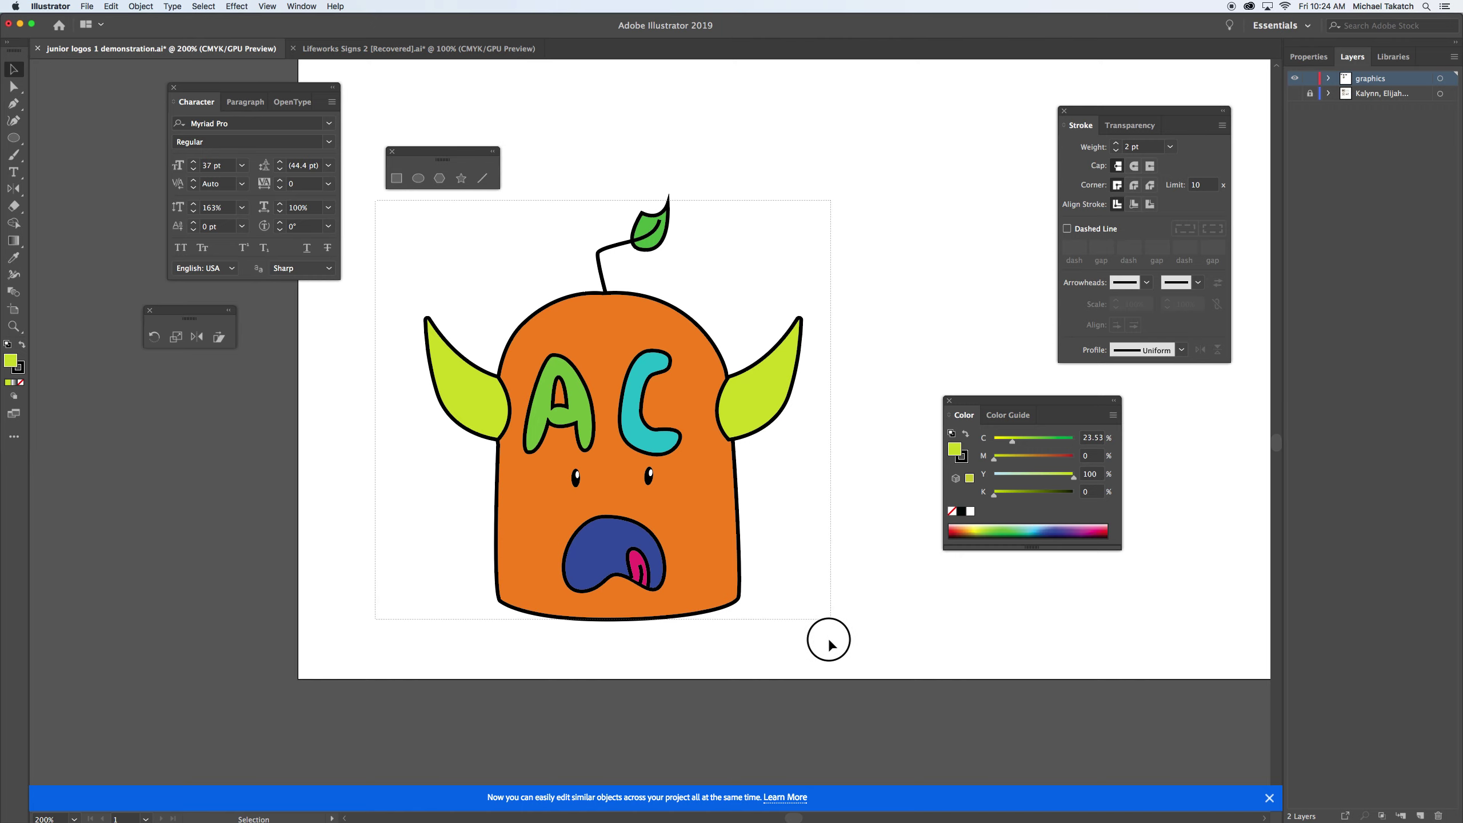
pyautogui.moveTo(381, 208); pyautogui.dragTo(823, 650)
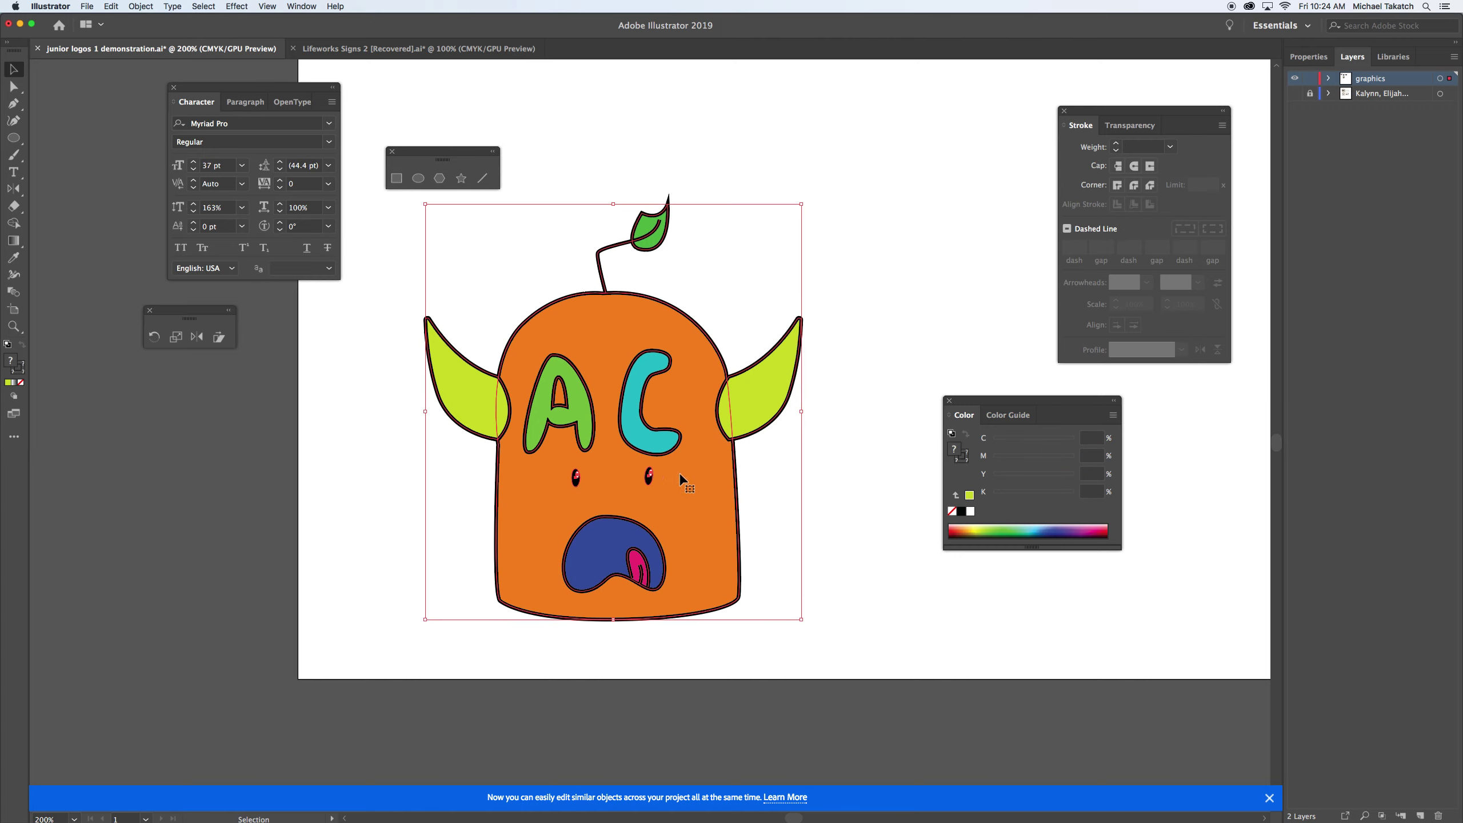
pyautogui.keyDown('alt'); pyautogui.moveTo(680, 478); pyautogui.dragTo(183, 481); pyautogui.keyUp('alt')
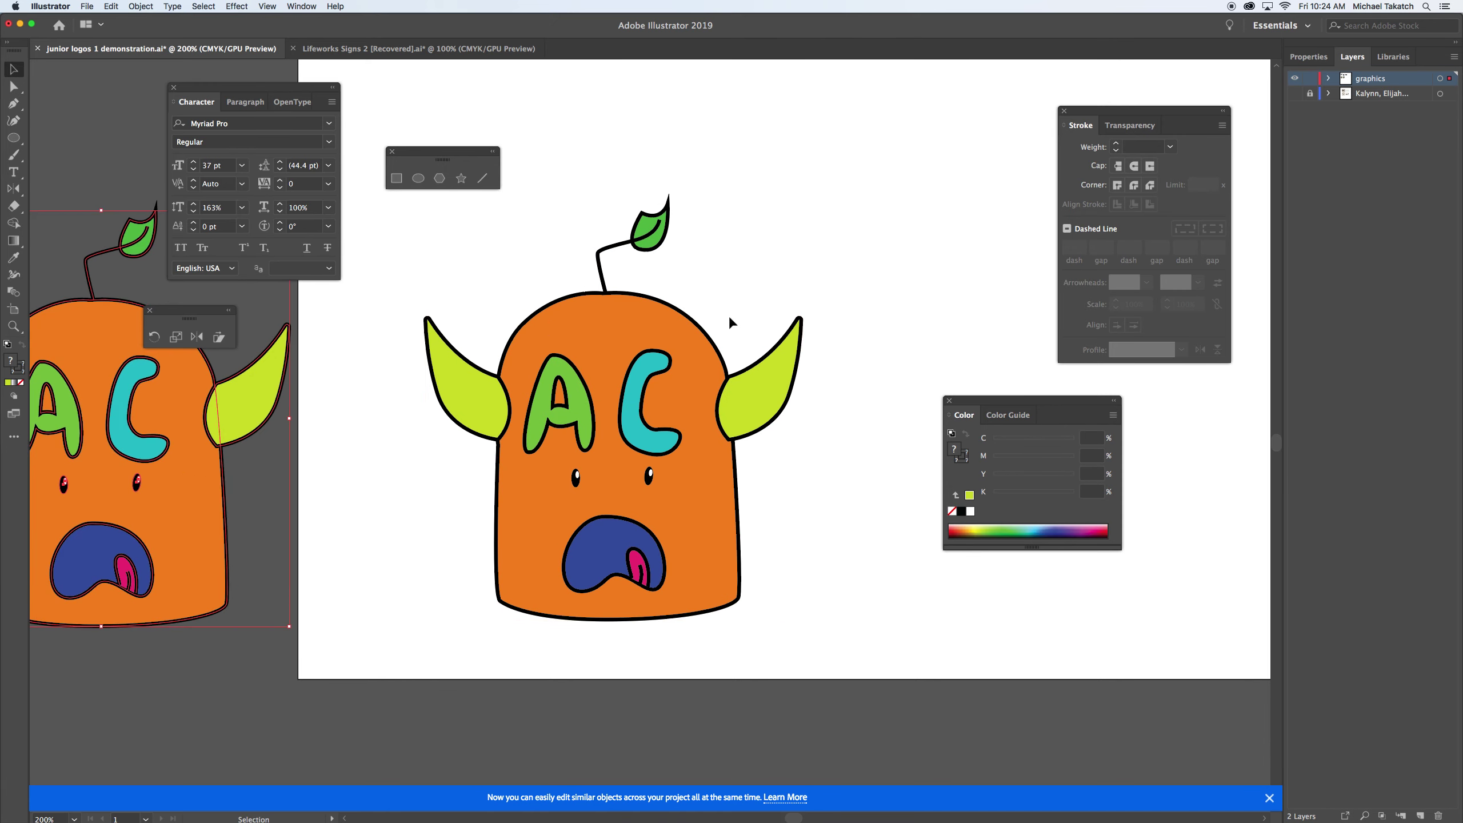
# Zoom in on the left ear and head of the artwork.
pyautogui.click(468, 393)
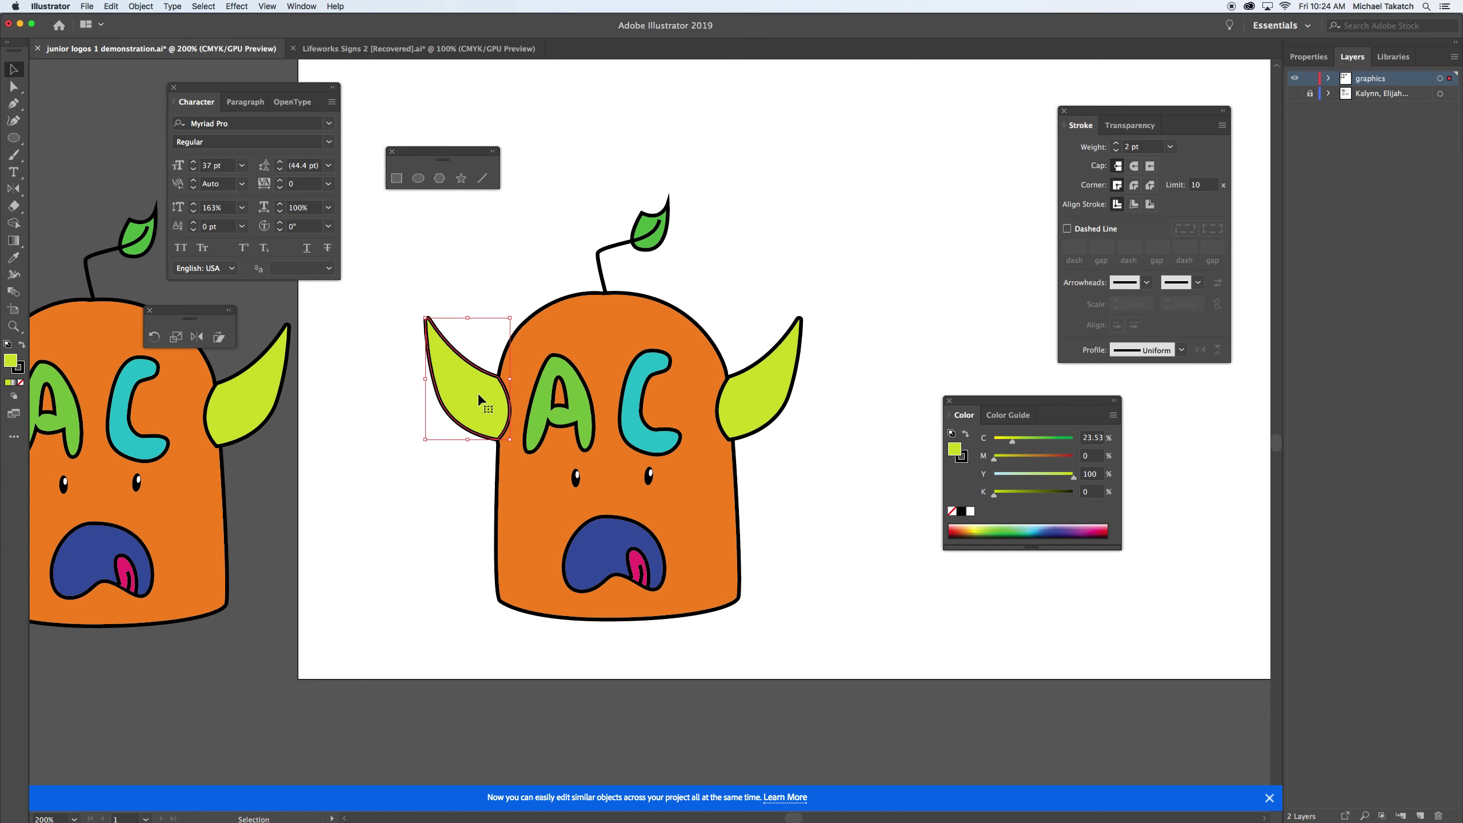
pyautogui.hotkey('ctrl', '=')
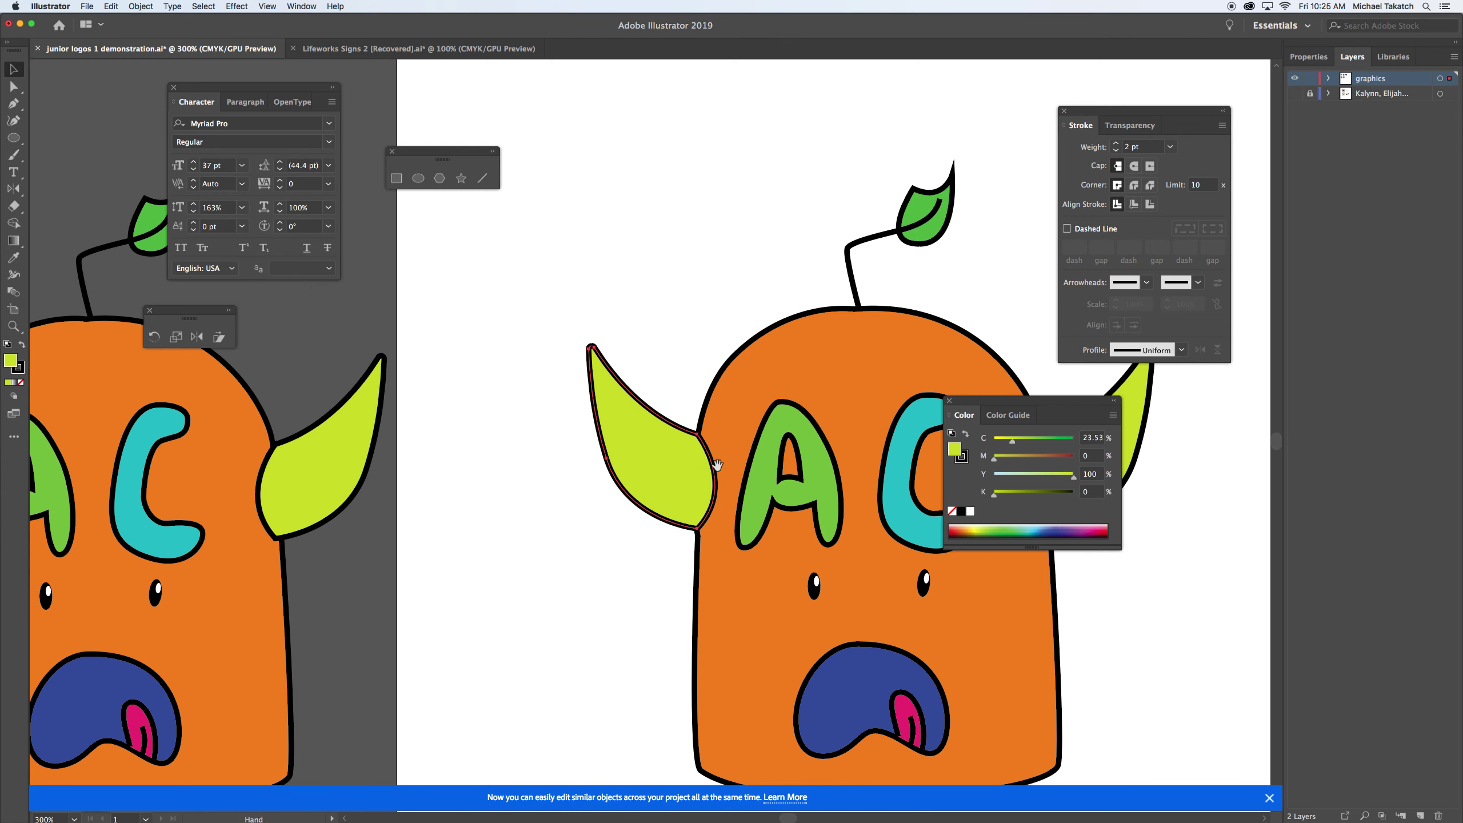
pyautogui.moveTo(717, 465); pyautogui.dragTo(564, 362)
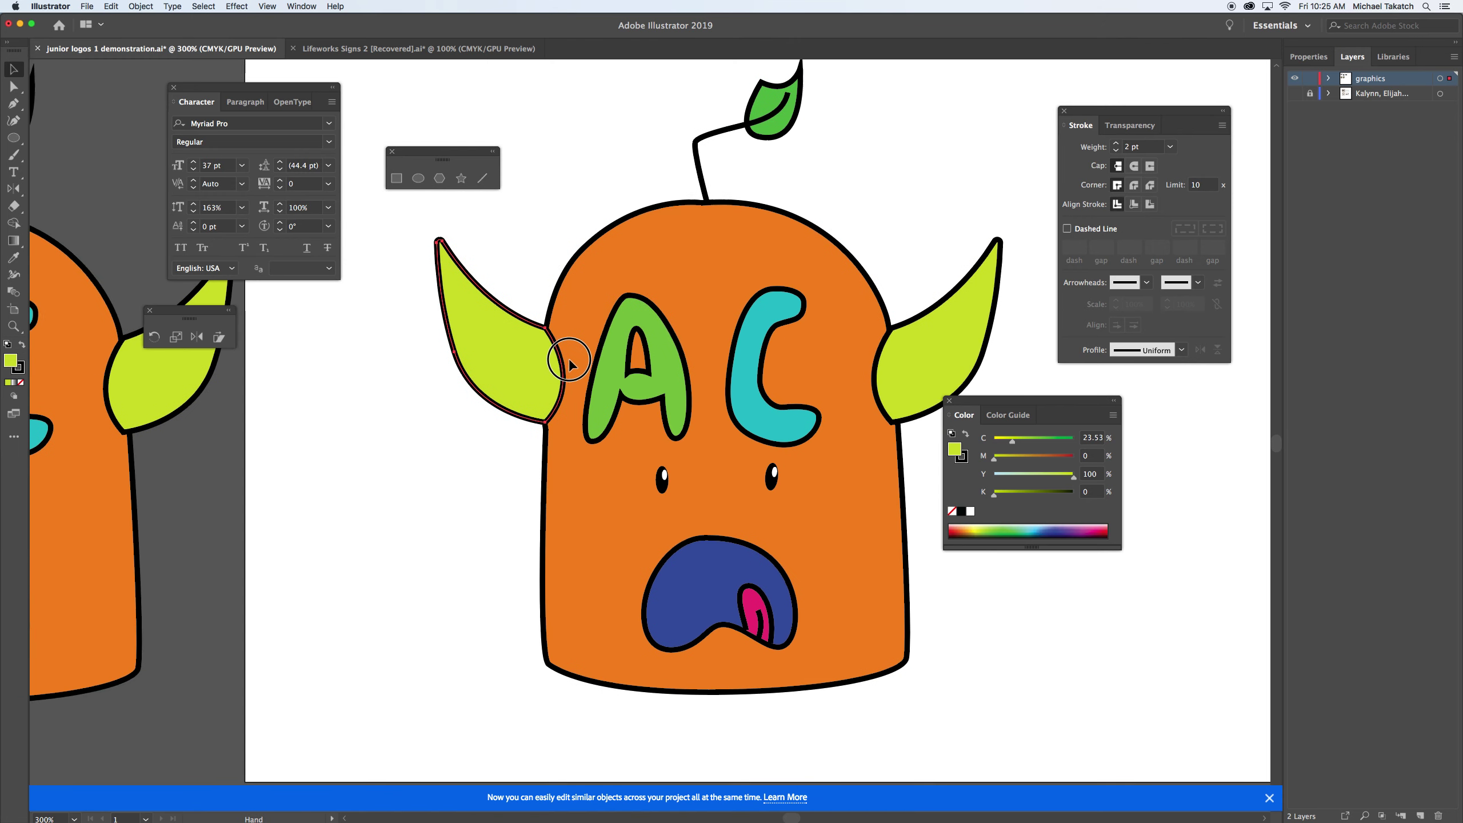
# Widen the left ear's outline at one point with the Width tool.
pyautogui.click(16, 276)
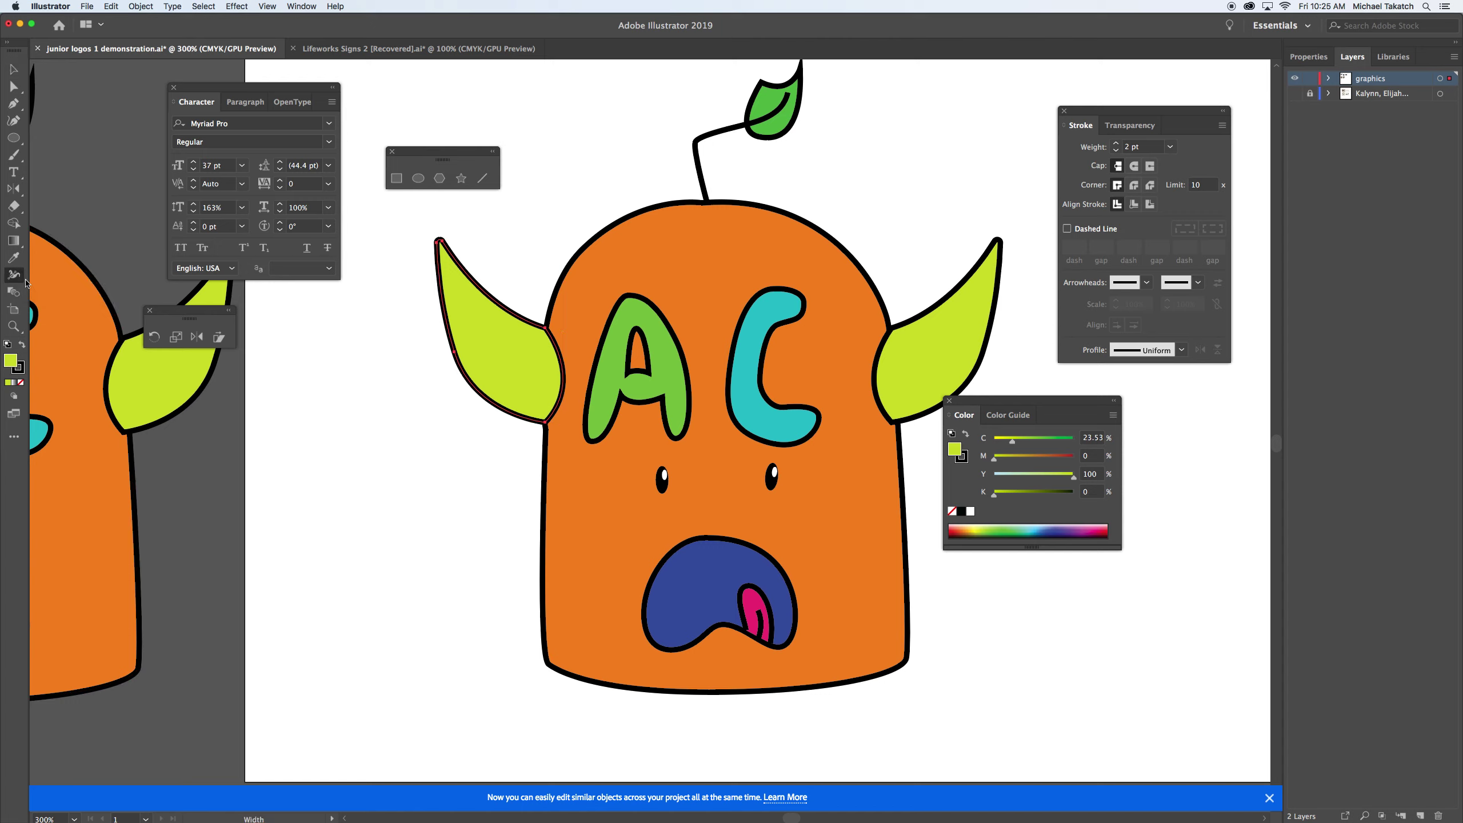
pyautogui.moveTo(462, 384); pyautogui.dragTo(460, 391)
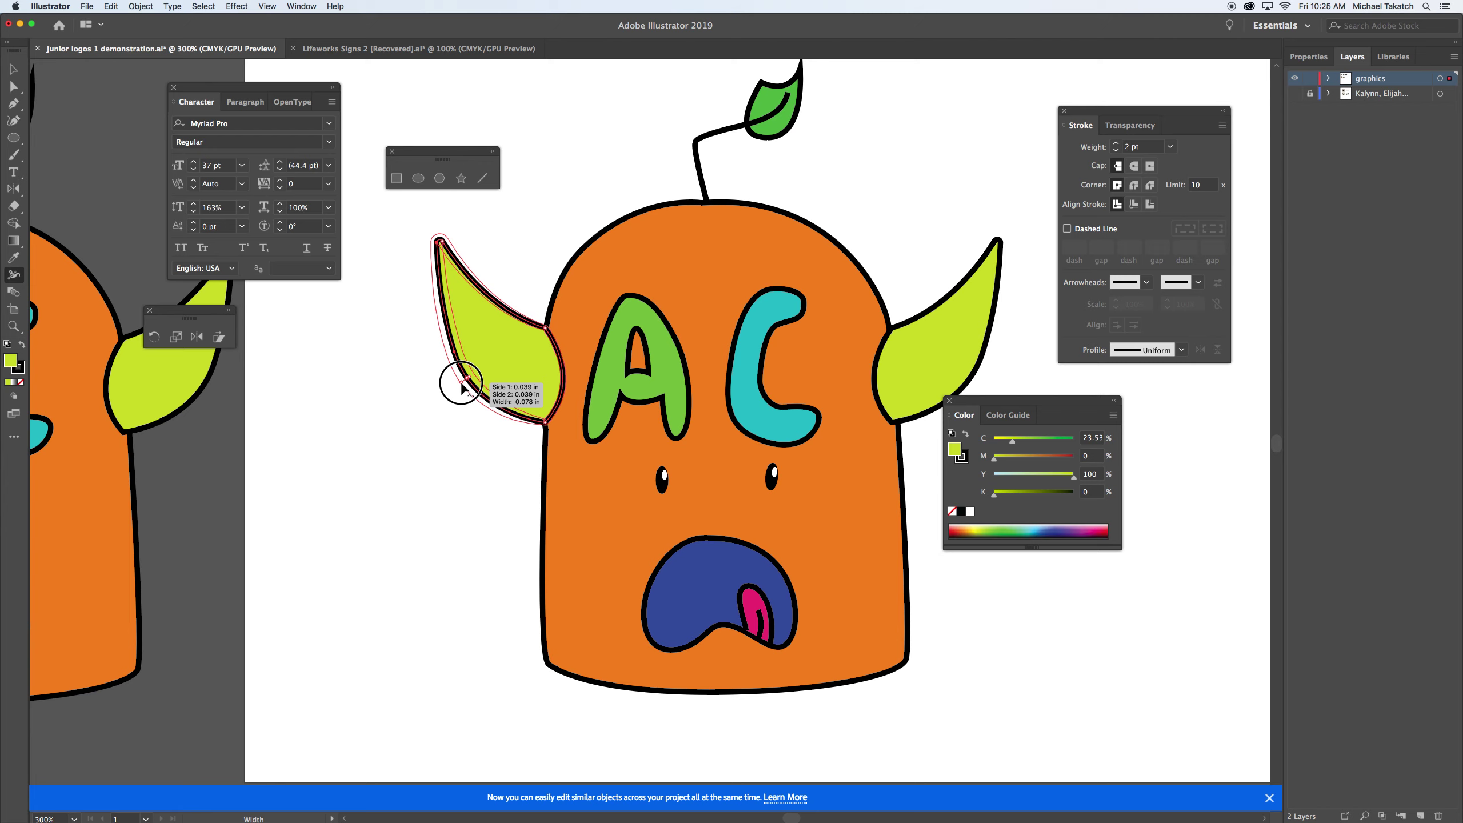
pyautogui.moveTo(461, 390); pyautogui.dragTo(464, 390)
pyautogui.press('super+plus')
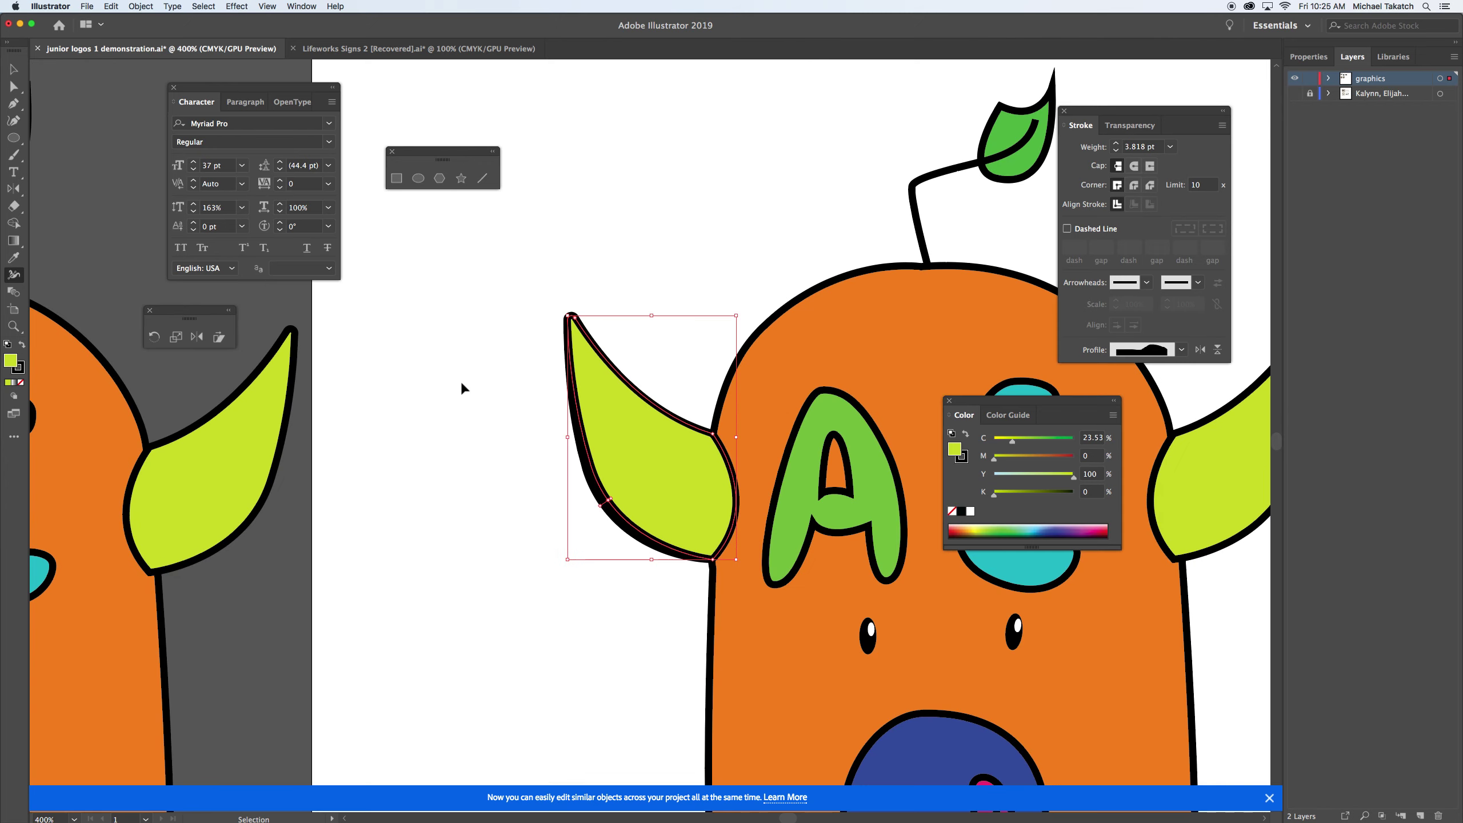
pyautogui.press('super+plus')
pyautogui.moveTo(736, 533); pyautogui.dragTo(686, 487)
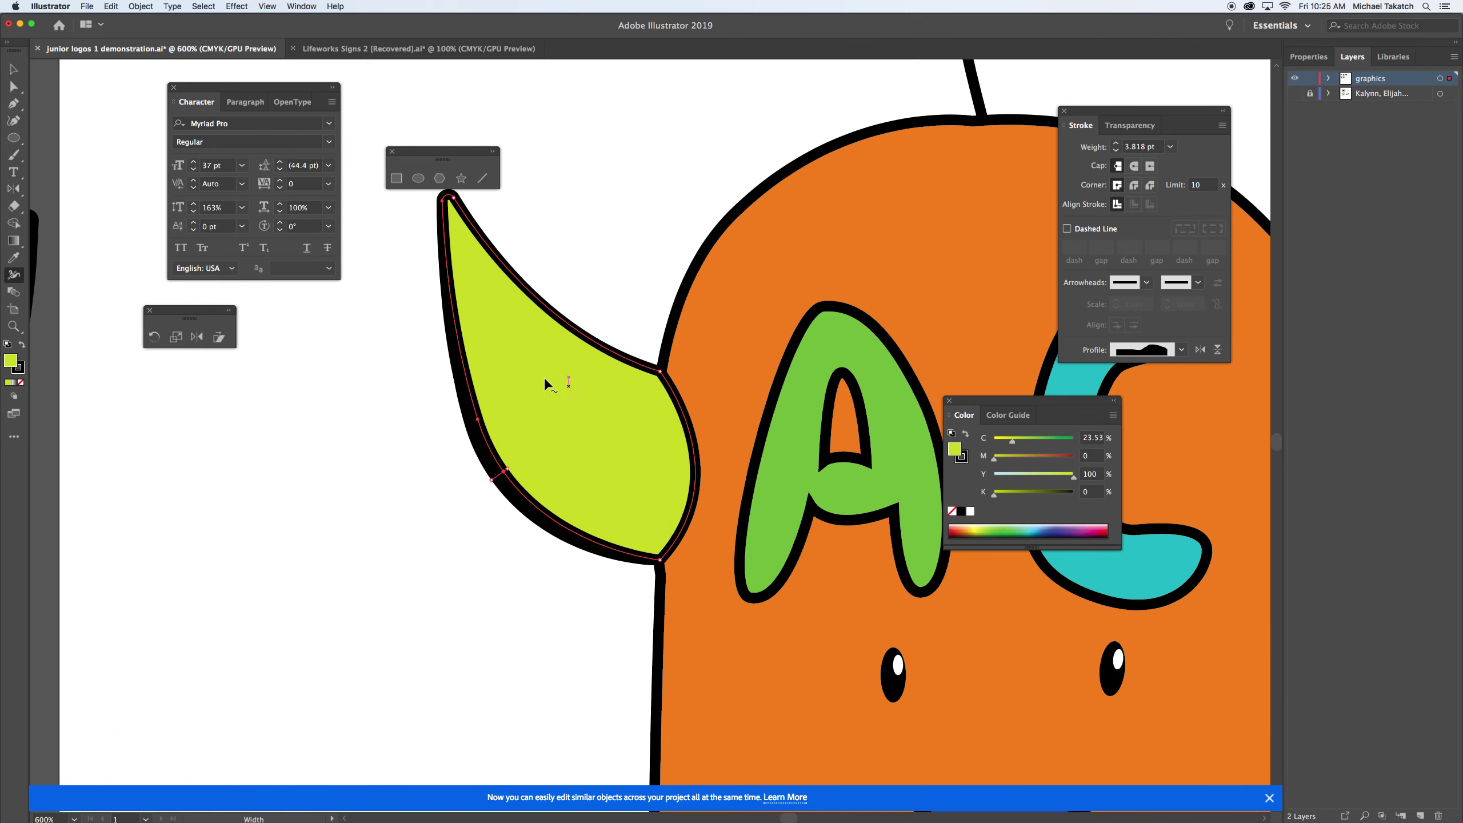
# Thicken the head's lower outer outline and the right horn's stroke.
pyautogui.moveTo(850, 563); pyautogui.dragTo(494, 490)
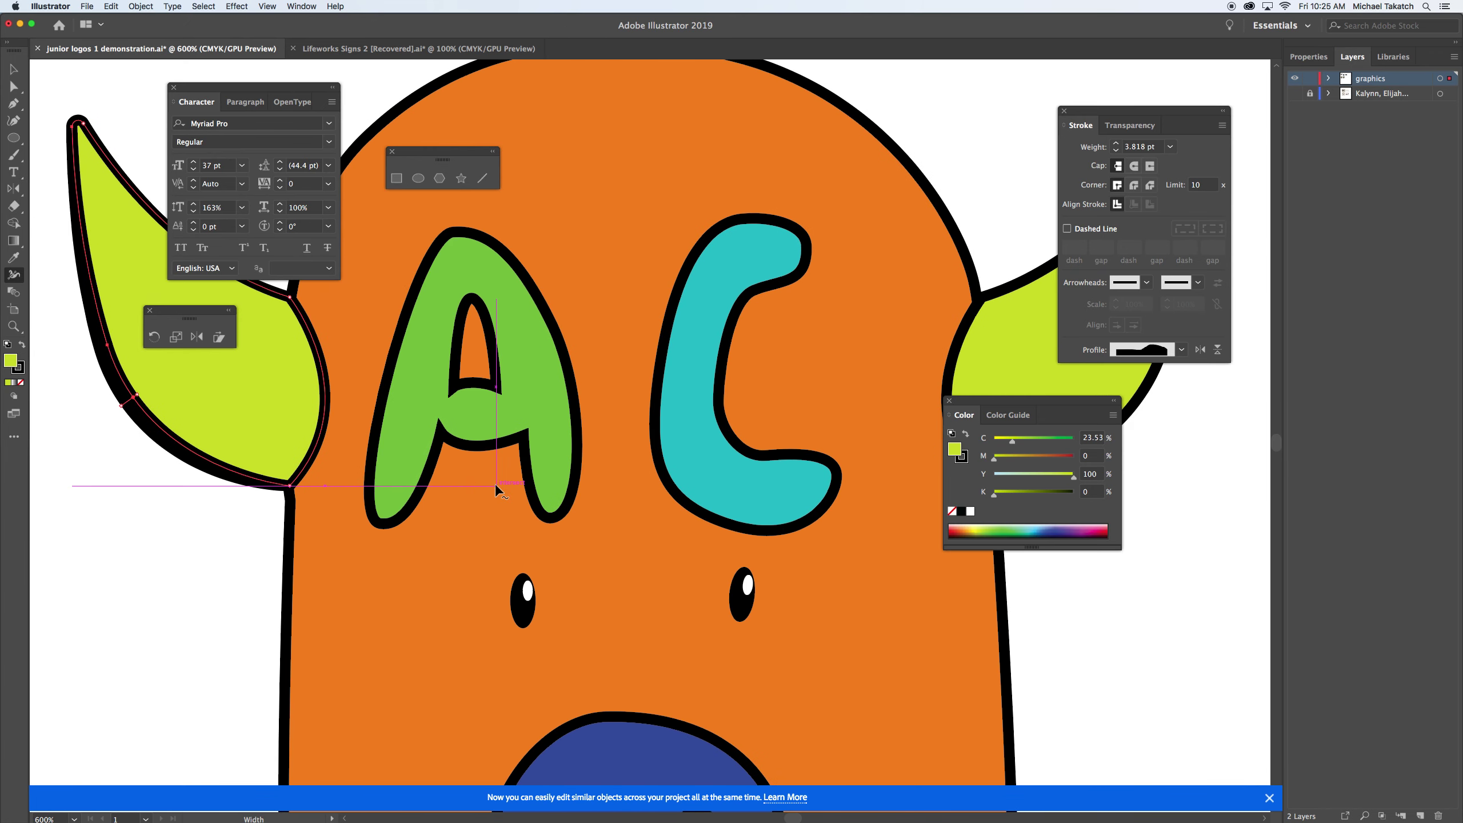
pyautogui.press('super+minus')
pyautogui.moveTo(682, 530)
pyautogui.mouseDown()
pyautogui.moveTo(736, 517)
pyautogui.moveTo(653, 447)
pyautogui.mouseUp()
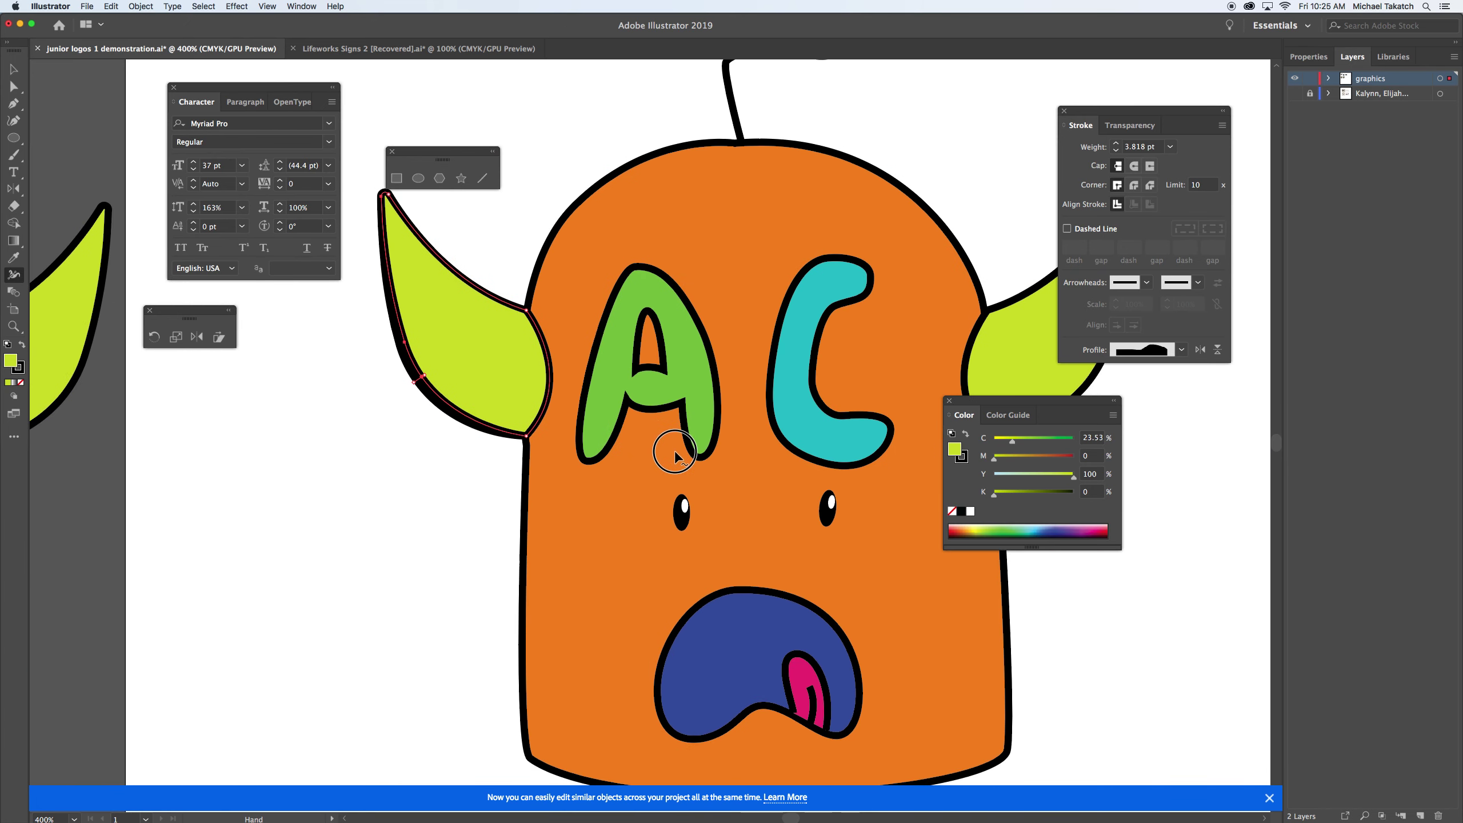
pyautogui.moveTo(715, 486); pyautogui.dragTo(686, 389)
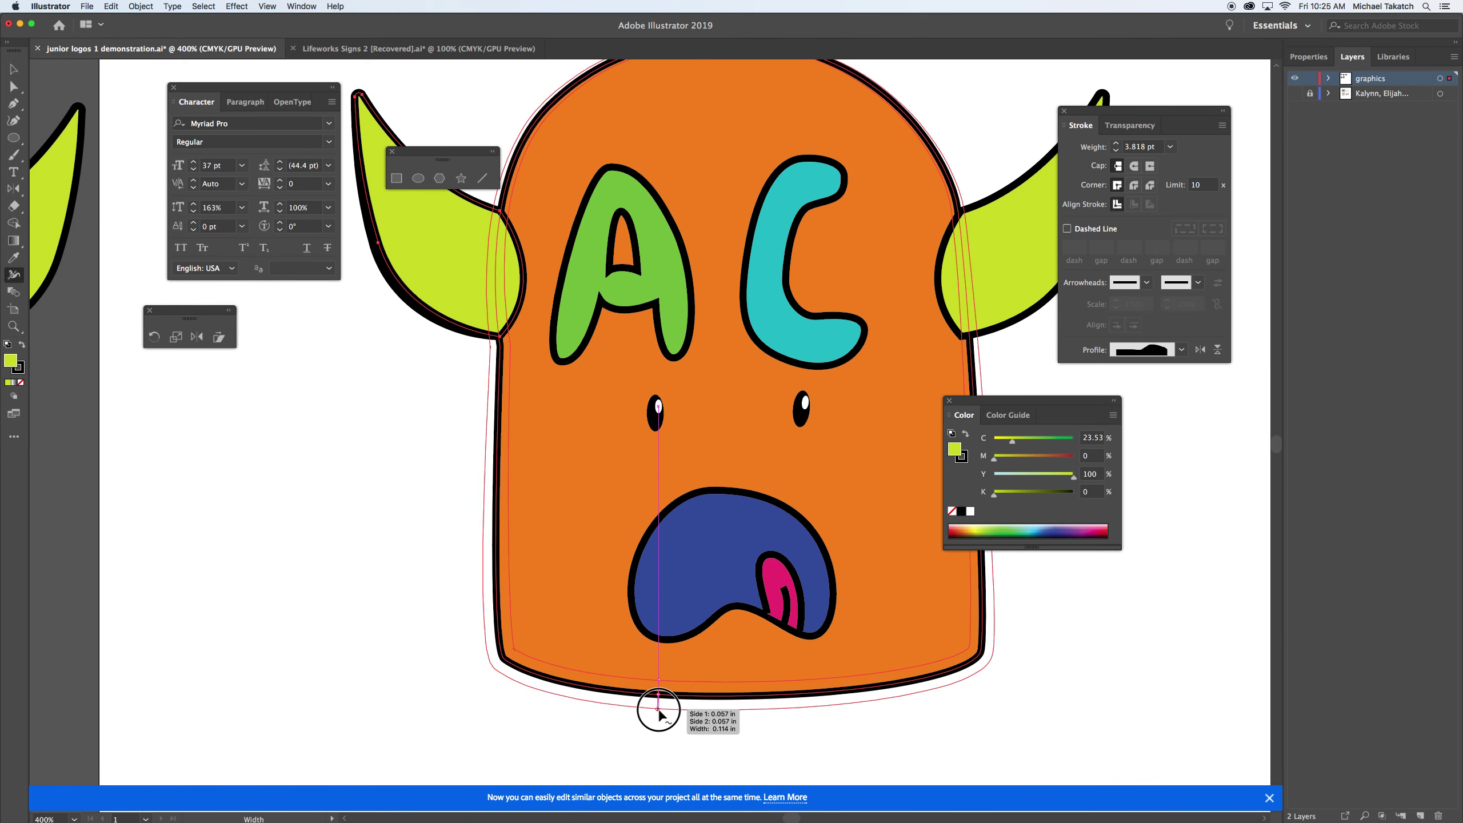
pyautogui.moveTo(659, 708); pyautogui.dragTo(660, 711)
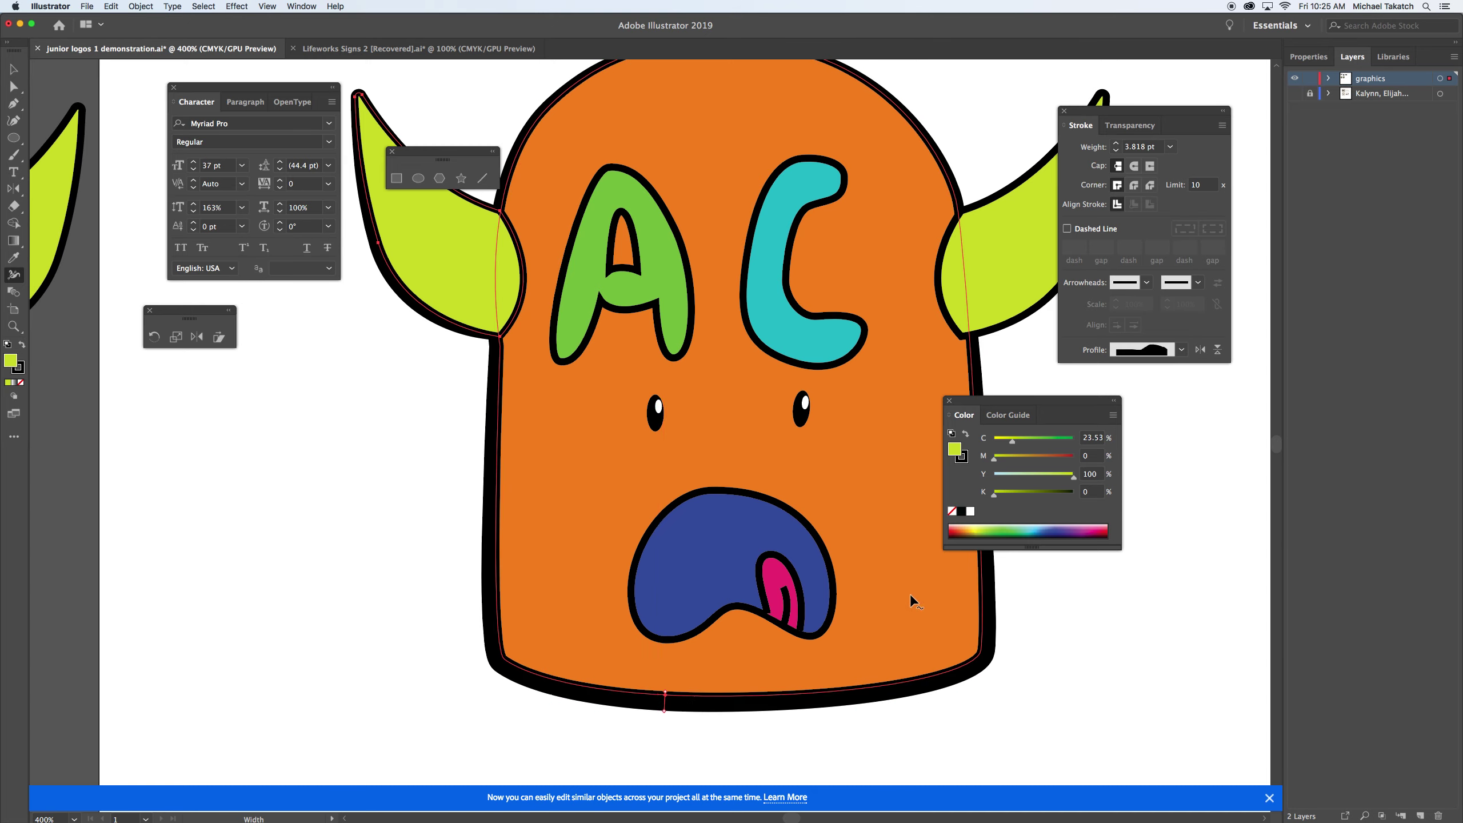
pyautogui.scroll(5, 878, 570)
pyautogui.hscroll(4, 878, 569)
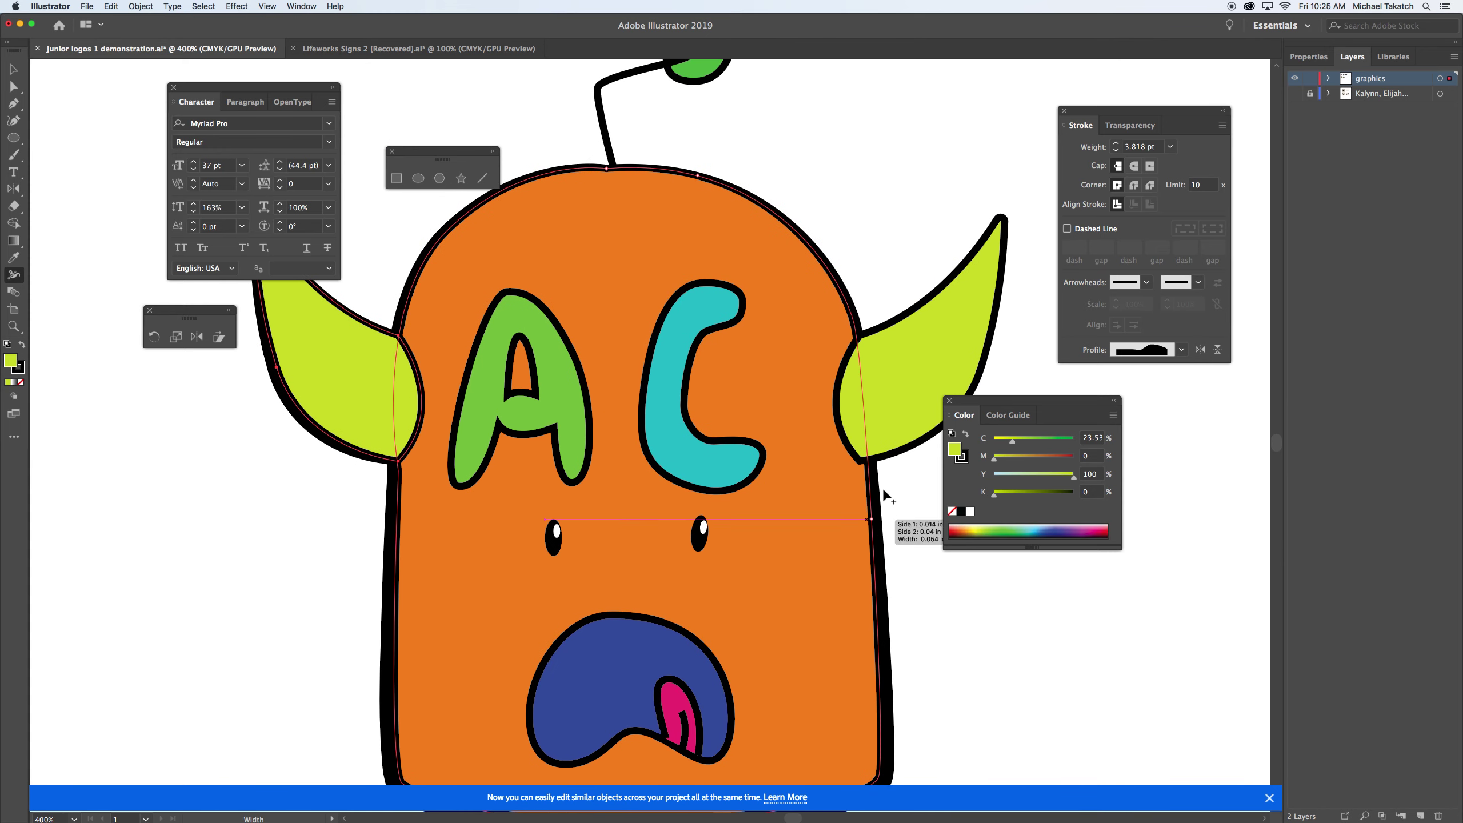
pyautogui.moveTo(909, 455); pyautogui.dragTo(913, 458)
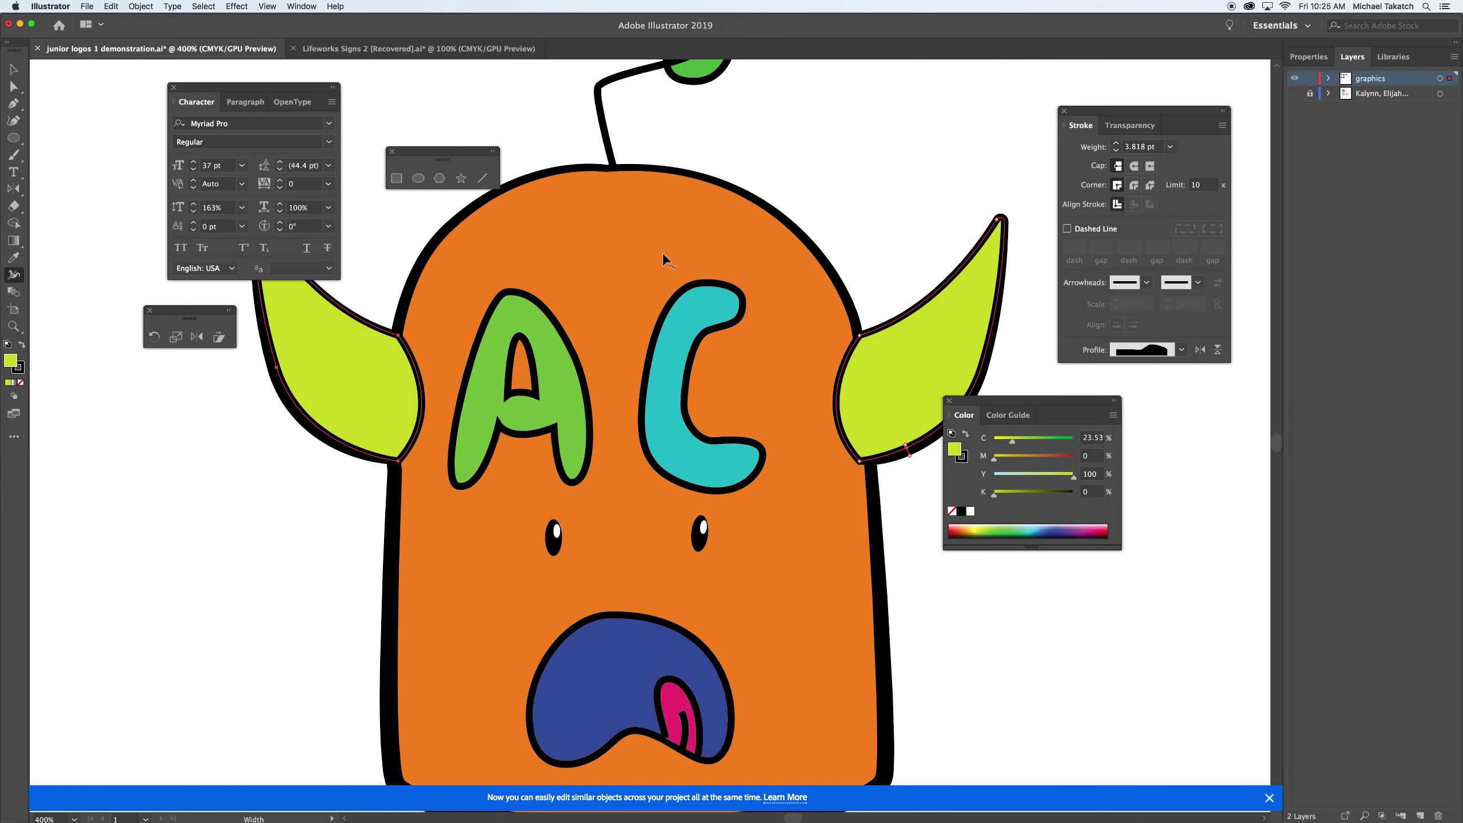
pyautogui.scroll(2, 549, 268)
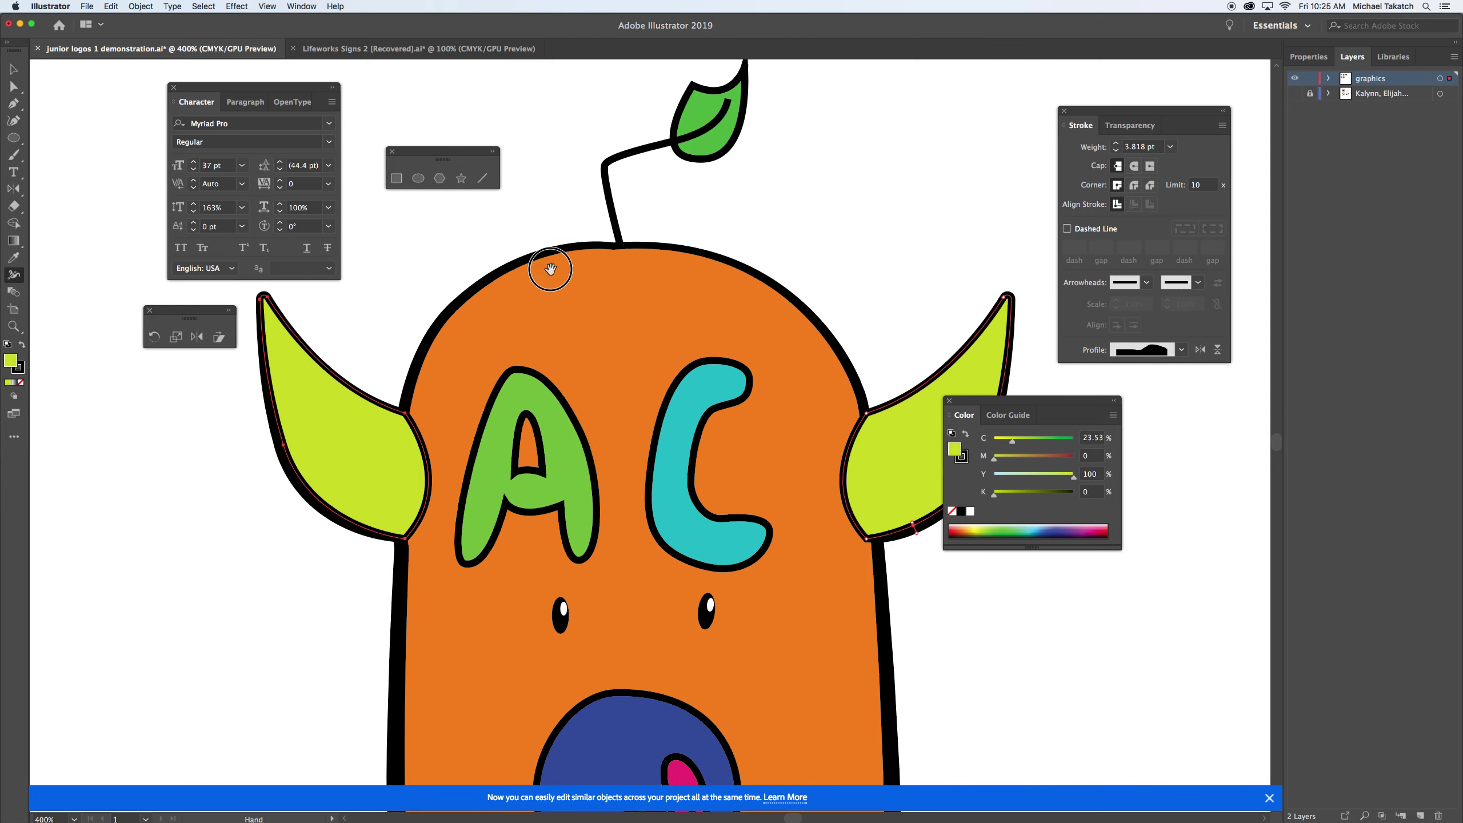
pyautogui.scroll(1, 549, 268)
# Give the stem a tapered width profile, flipped so the thick end meets the head.
pyautogui.click(14, 70)
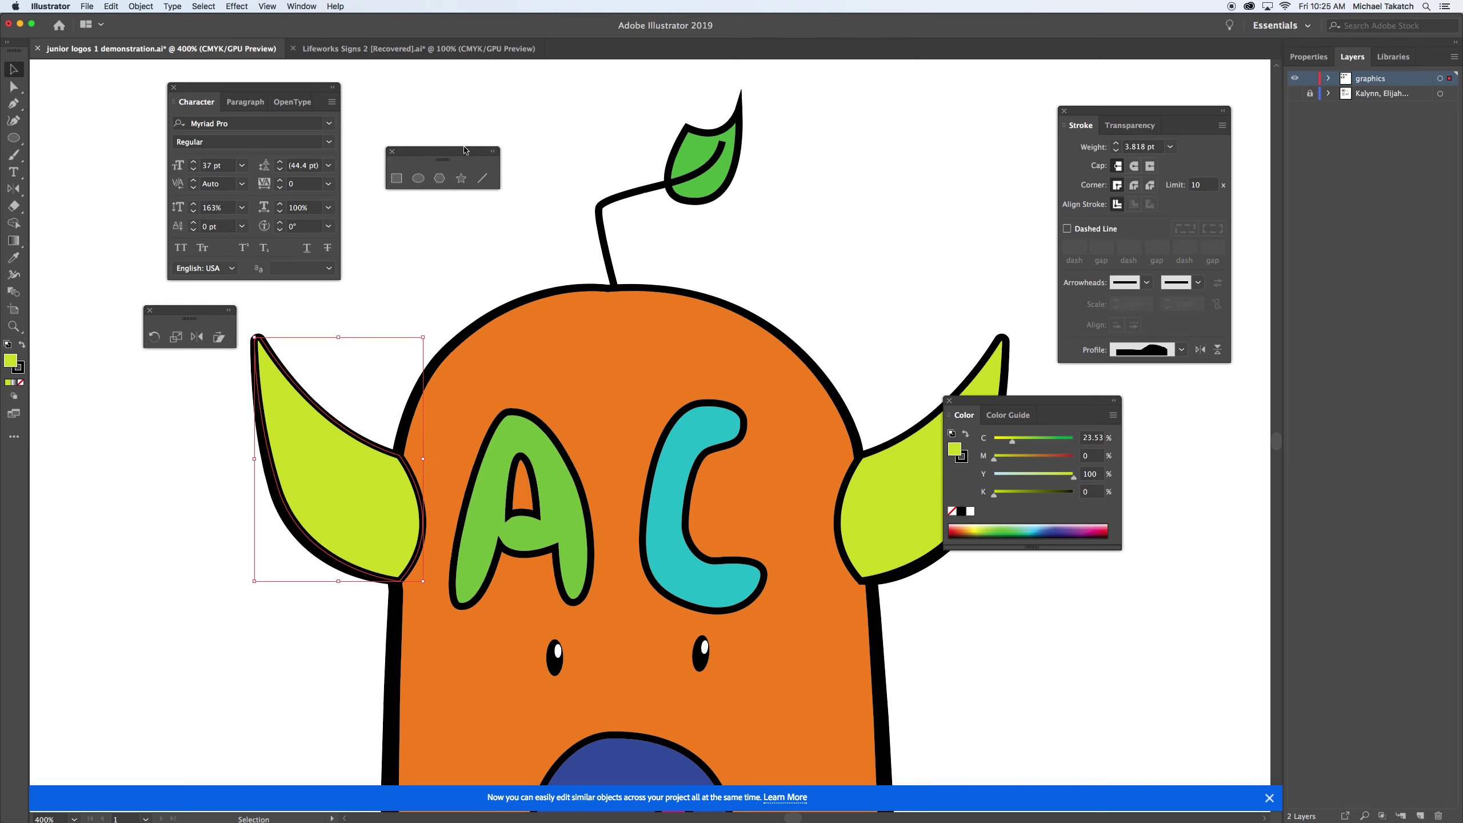
pyautogui.click(615, 204)
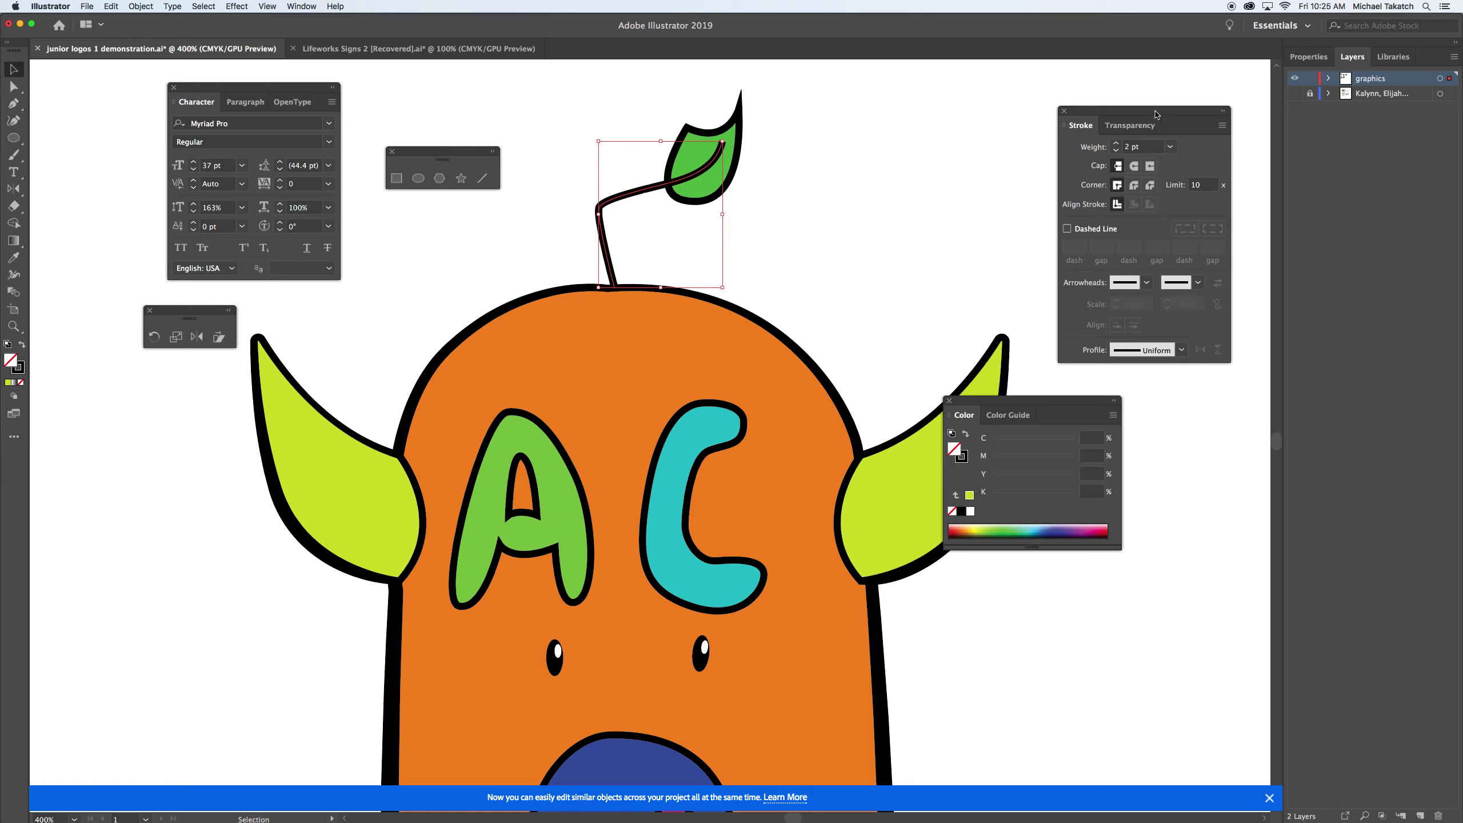
pyautogui.moveTo(1154, 118); pyautogui.dragTo(894, 102)
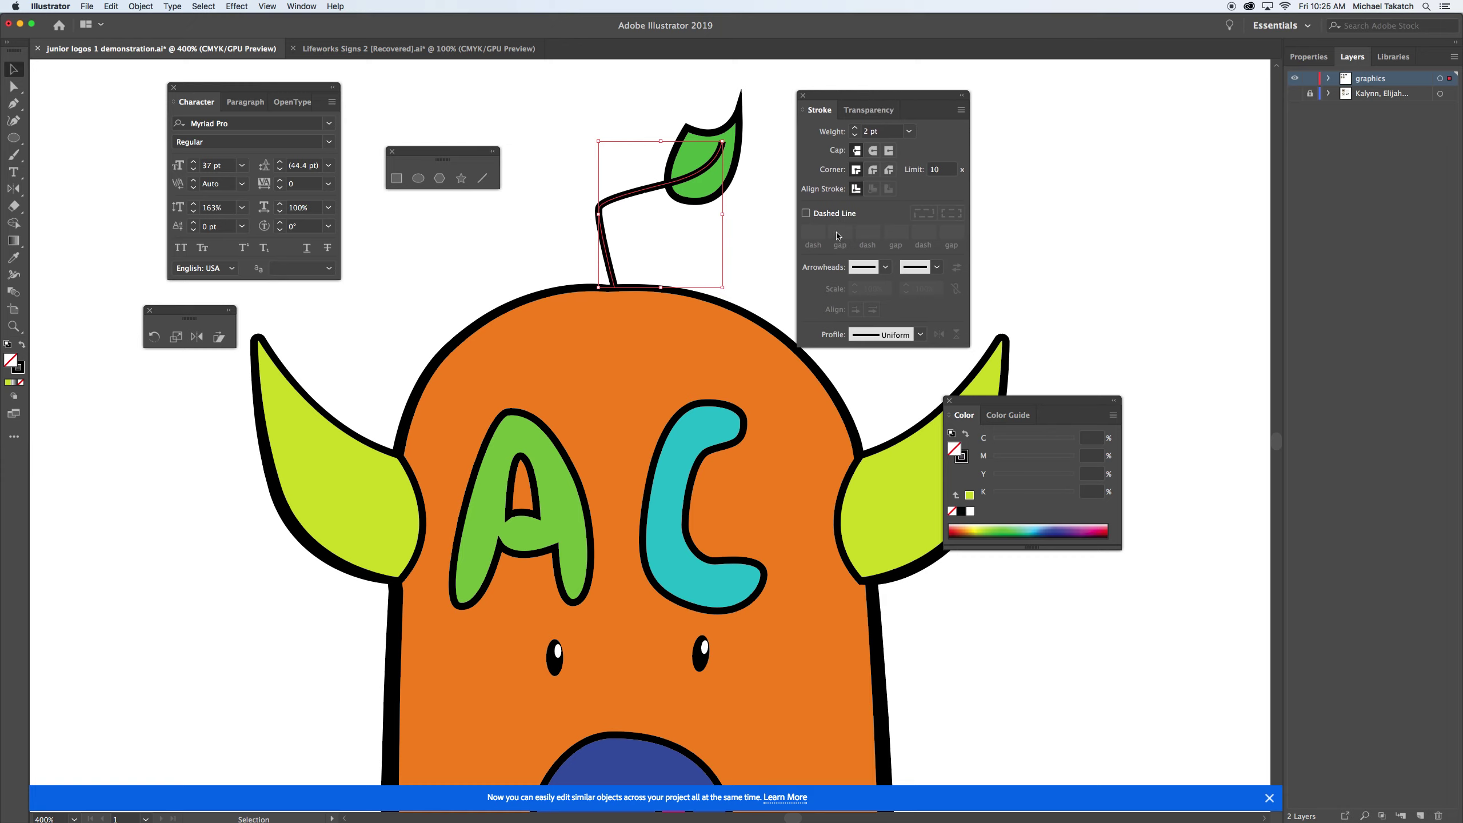
pyautogui.click(923, 334)
pyautogui.click(895, 379)
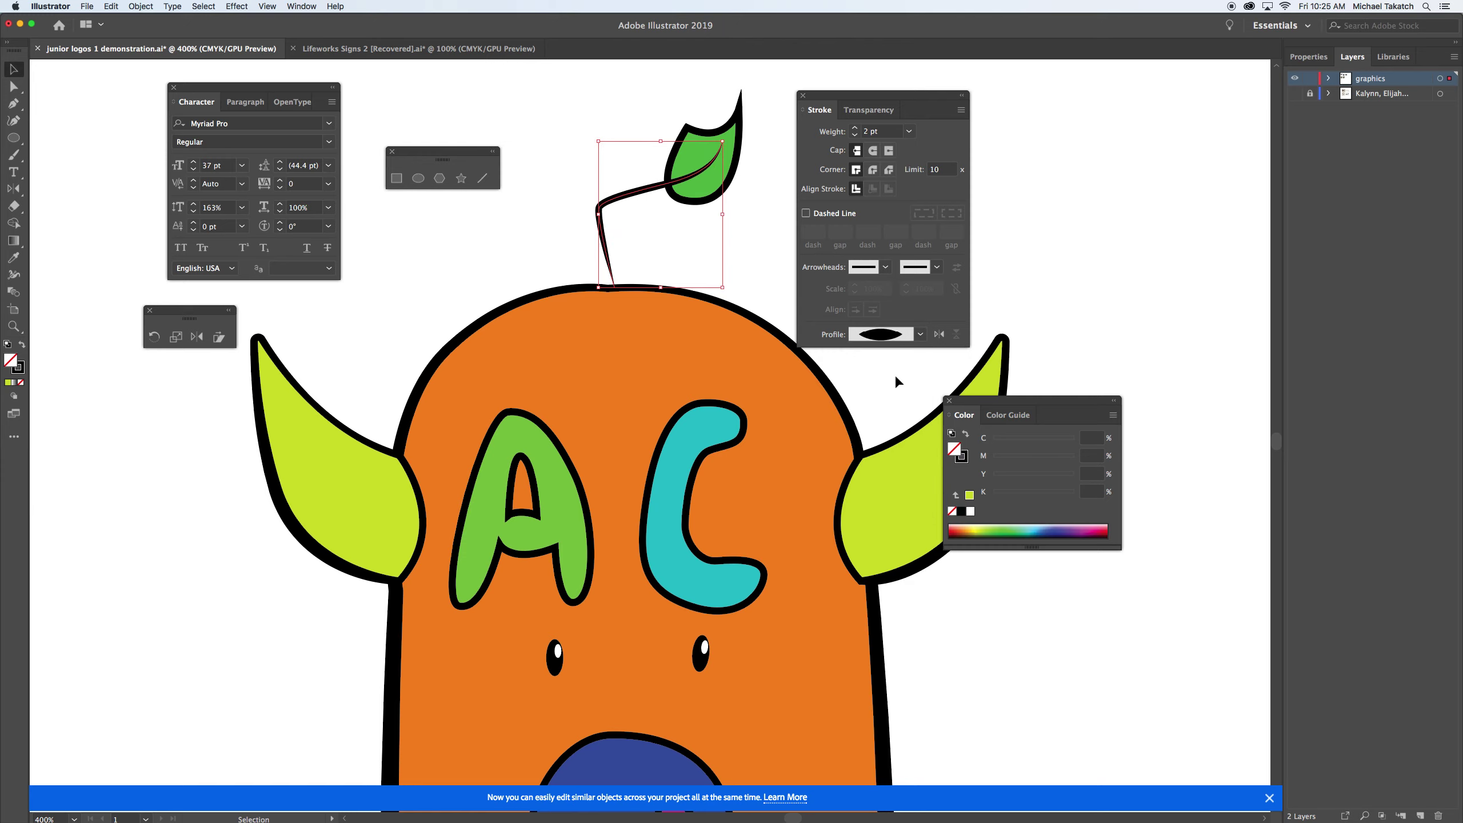
pyautogui.click(913, 340)
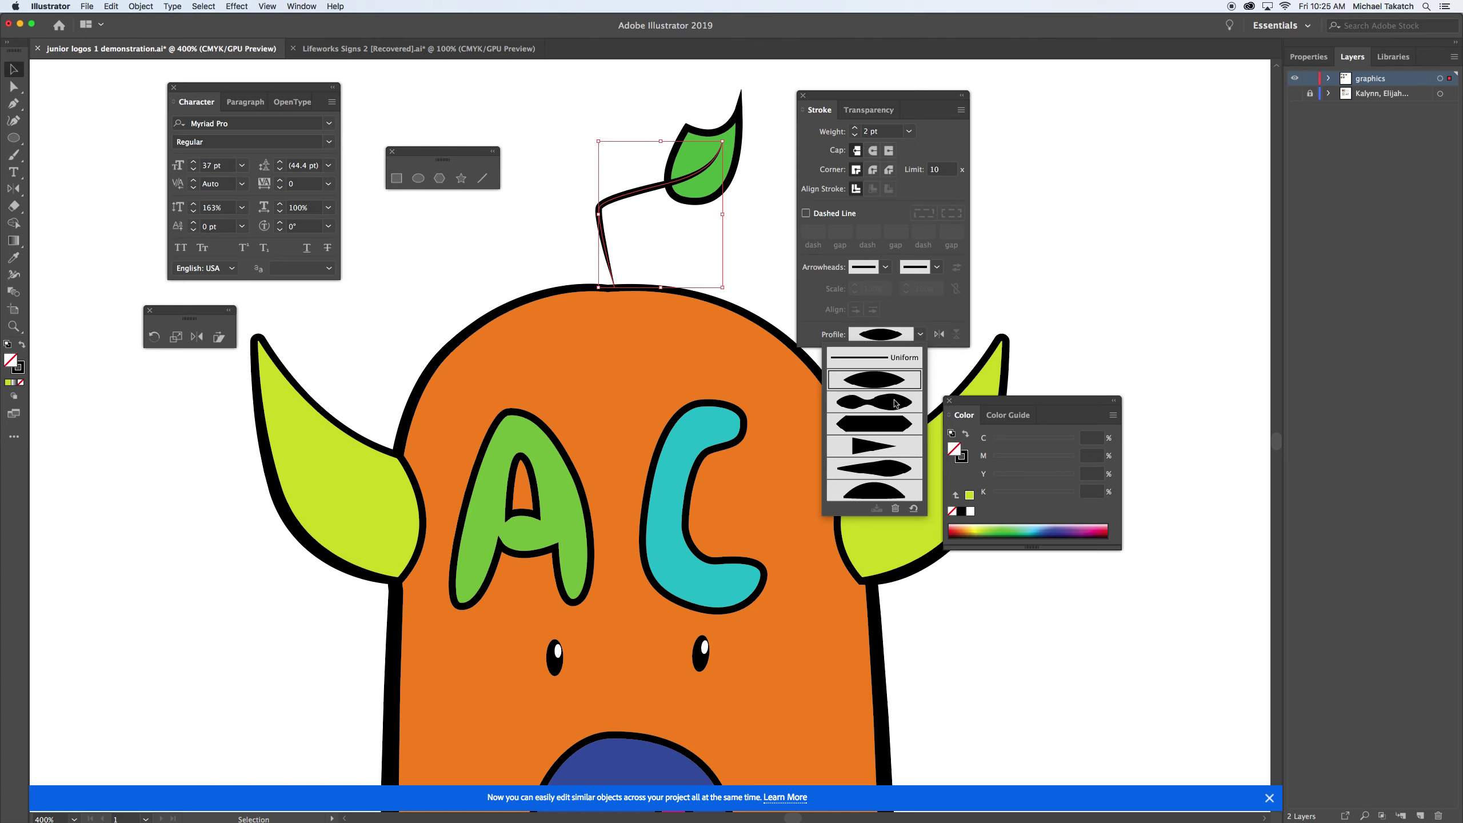
pyautogui.click(886, 468)
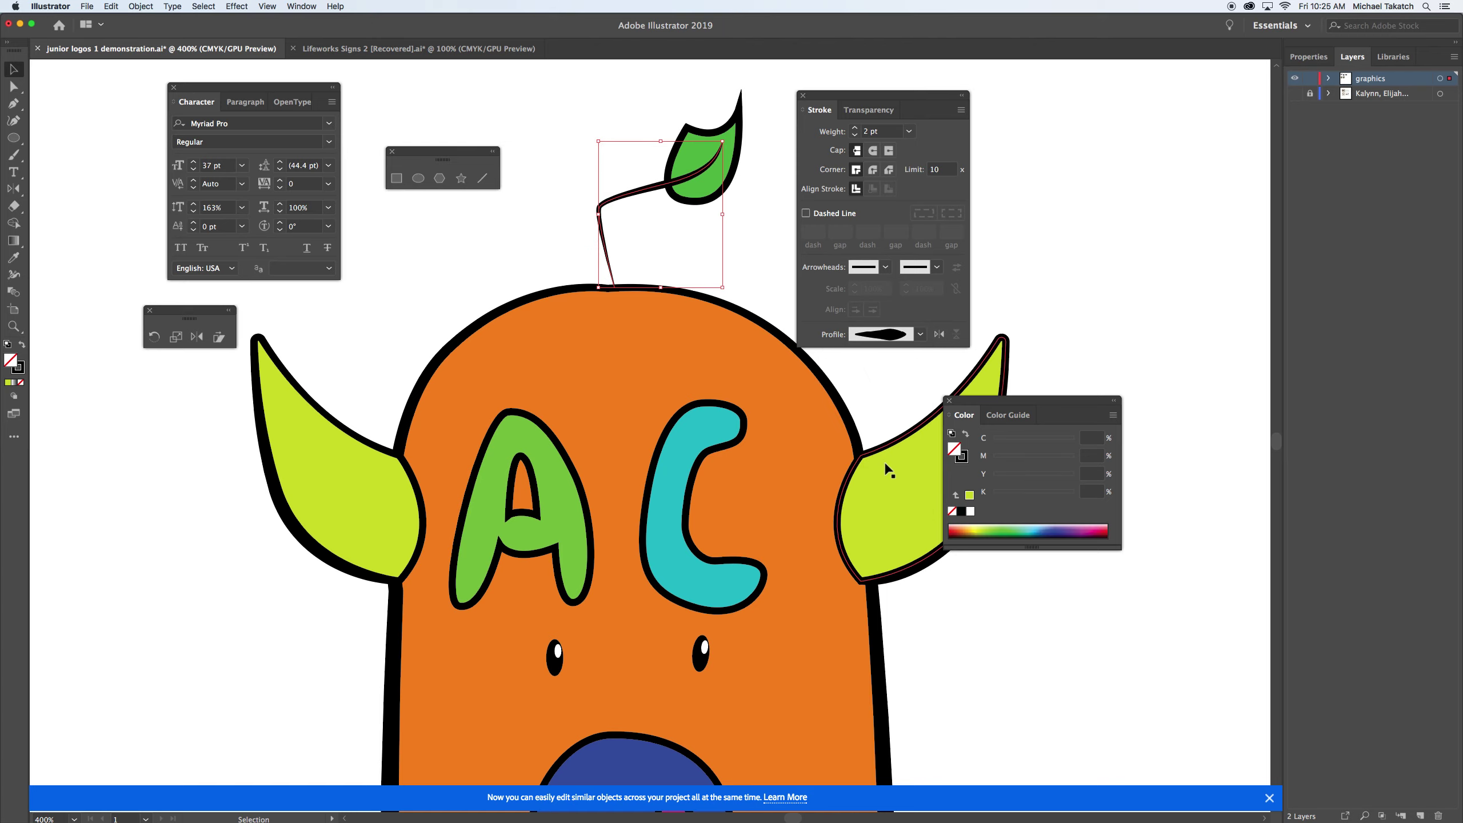
pyautogui.click(939, 335)
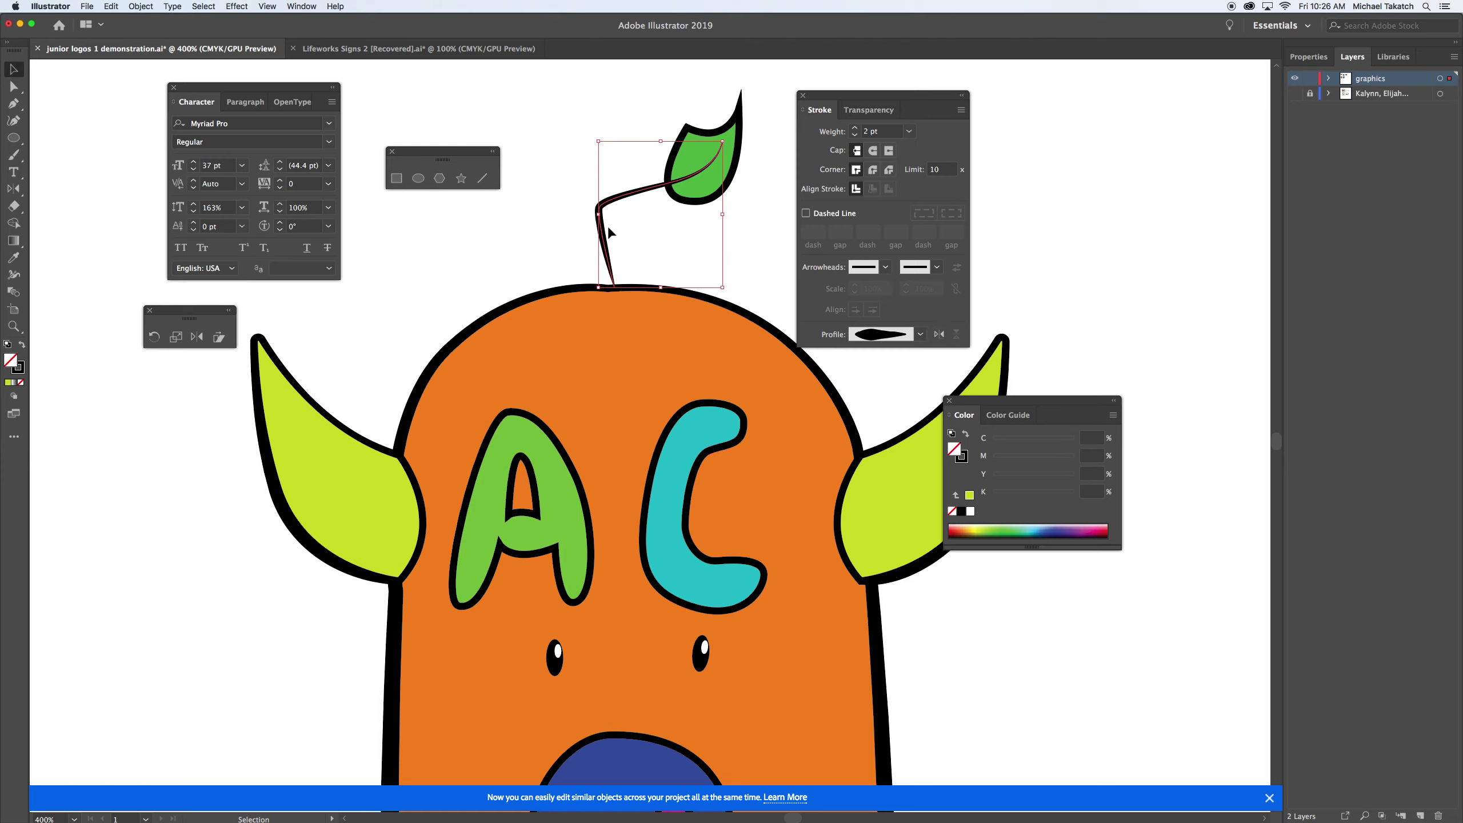
# Widen the stem's base with the Width tool, then deselect it.
pyautogui.click(409, 242)
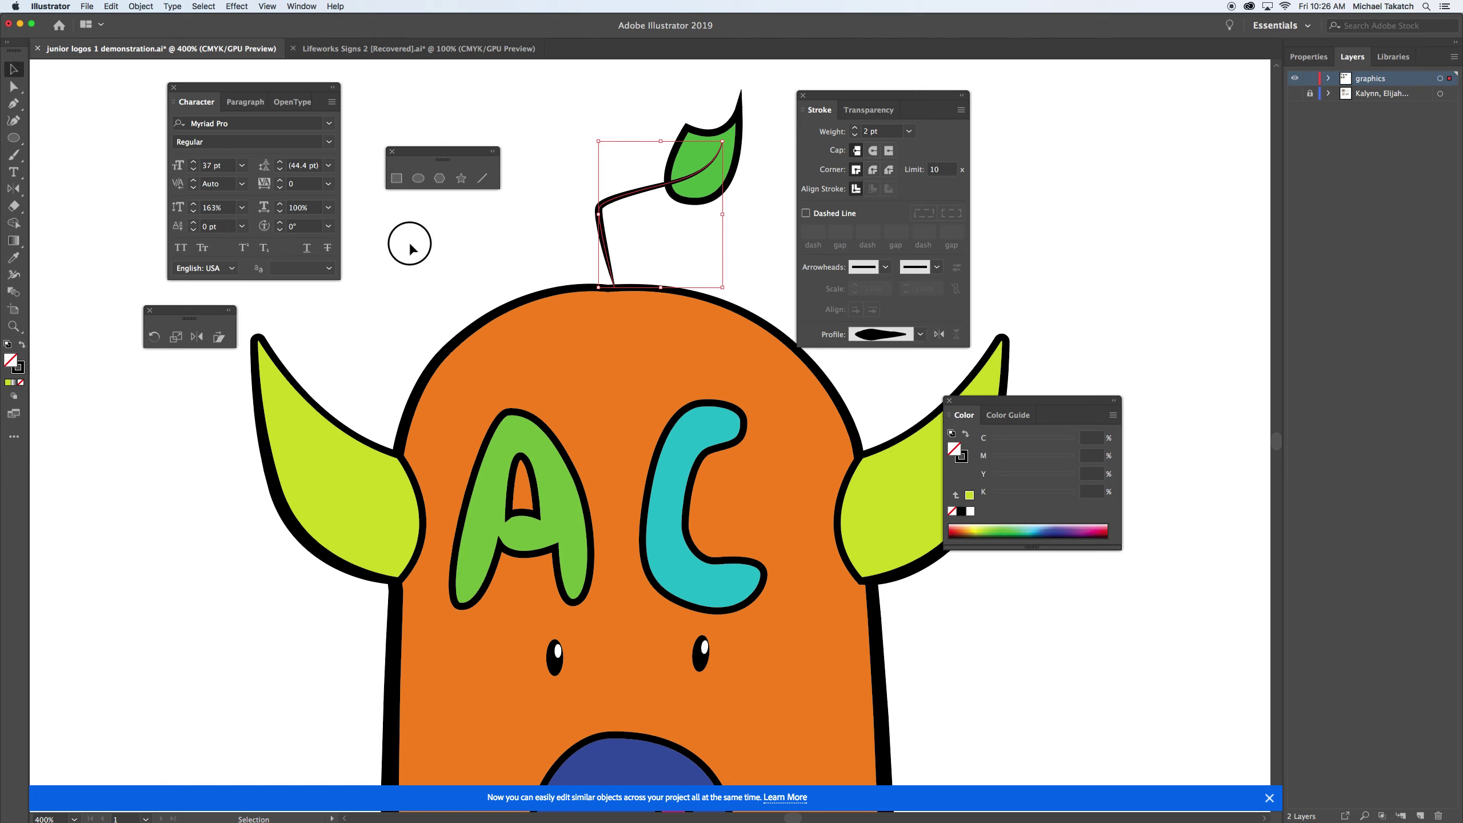
pyautogui.click(597, 217)
pyautogui.click(16, 275)
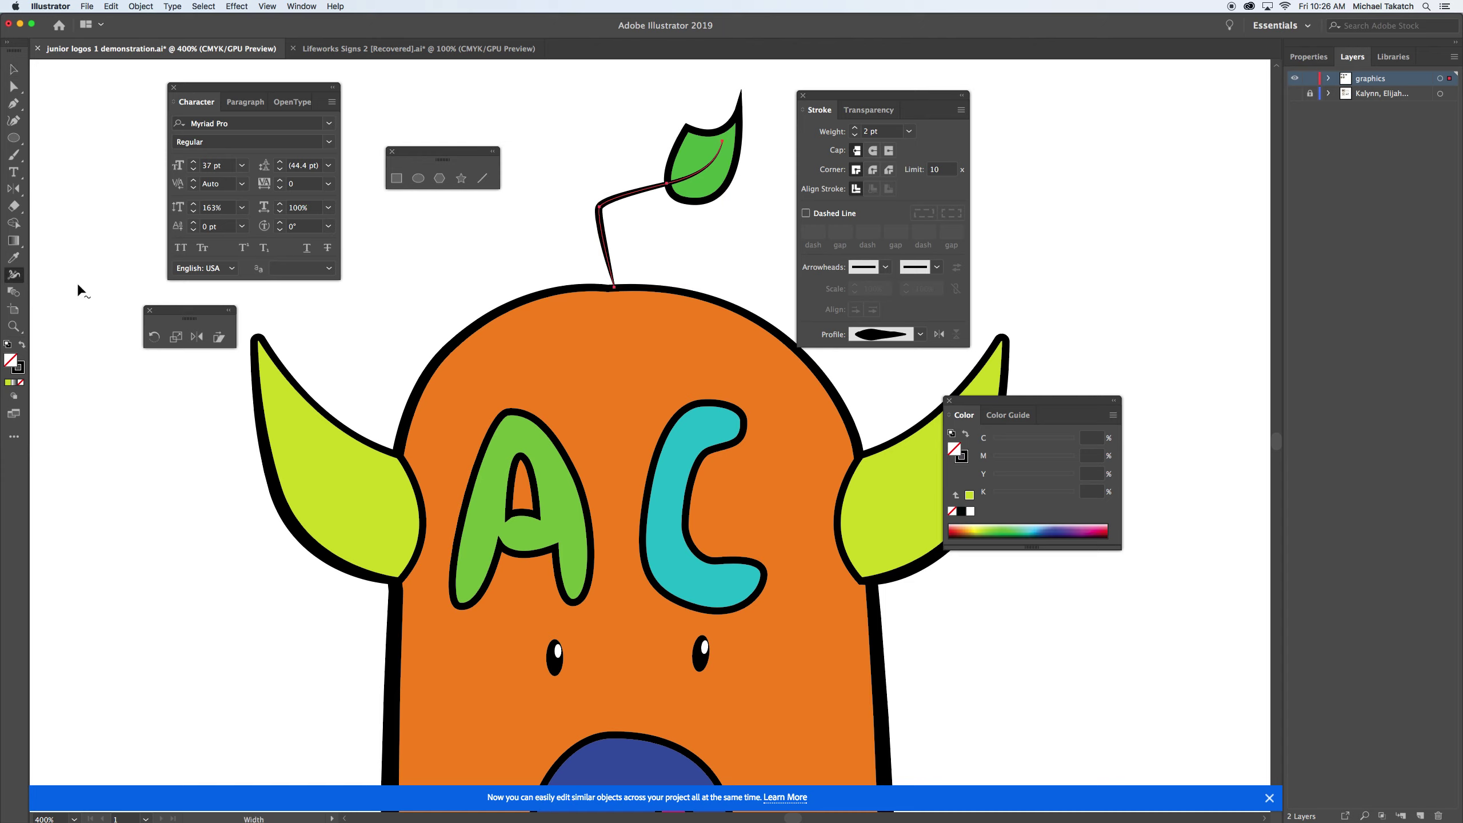
pyautogui.moveTo(610, 287); pyautogui.dragTo(615, 296)
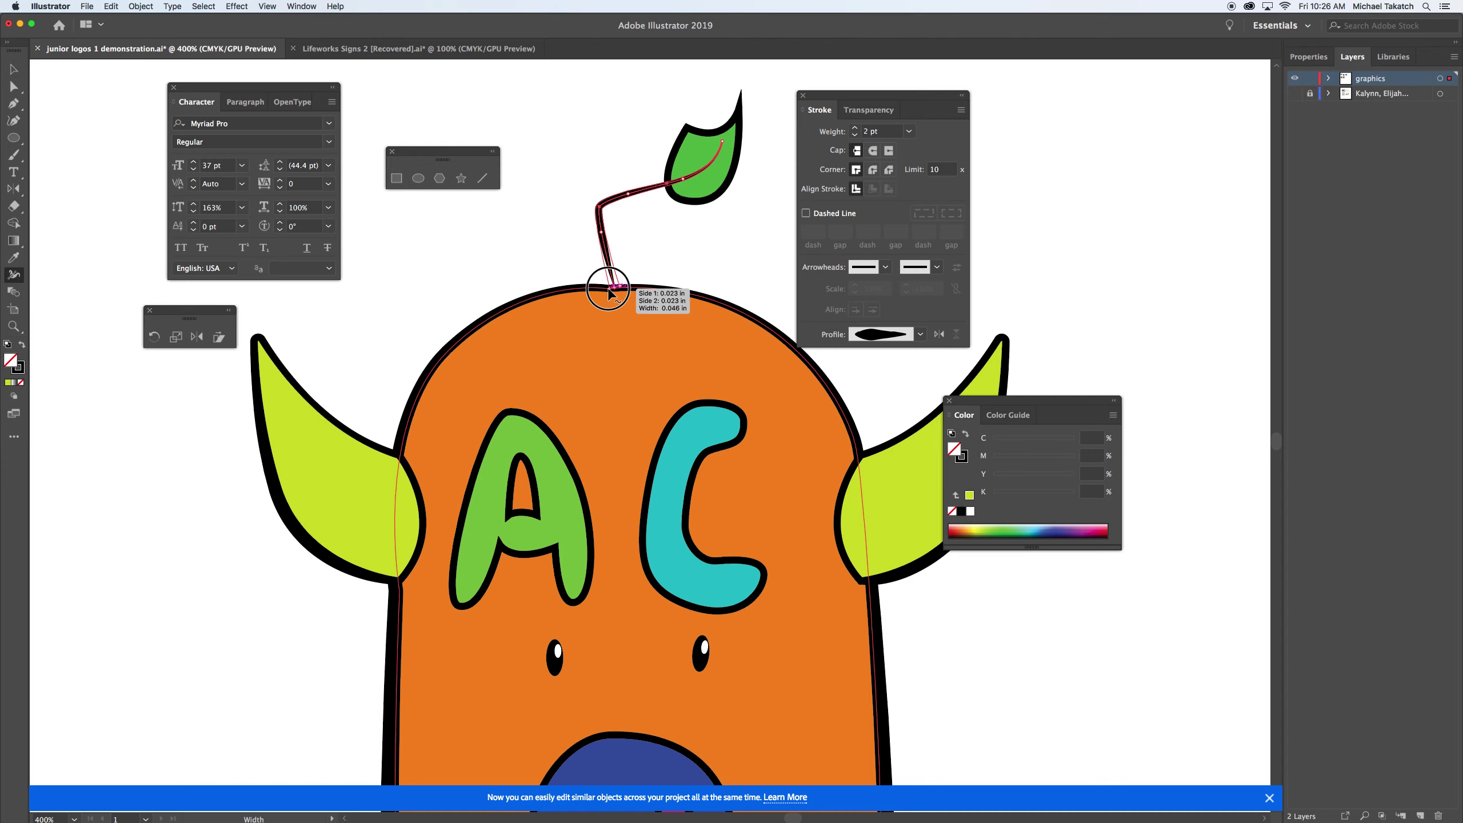
pyautogui.click(14, 71)
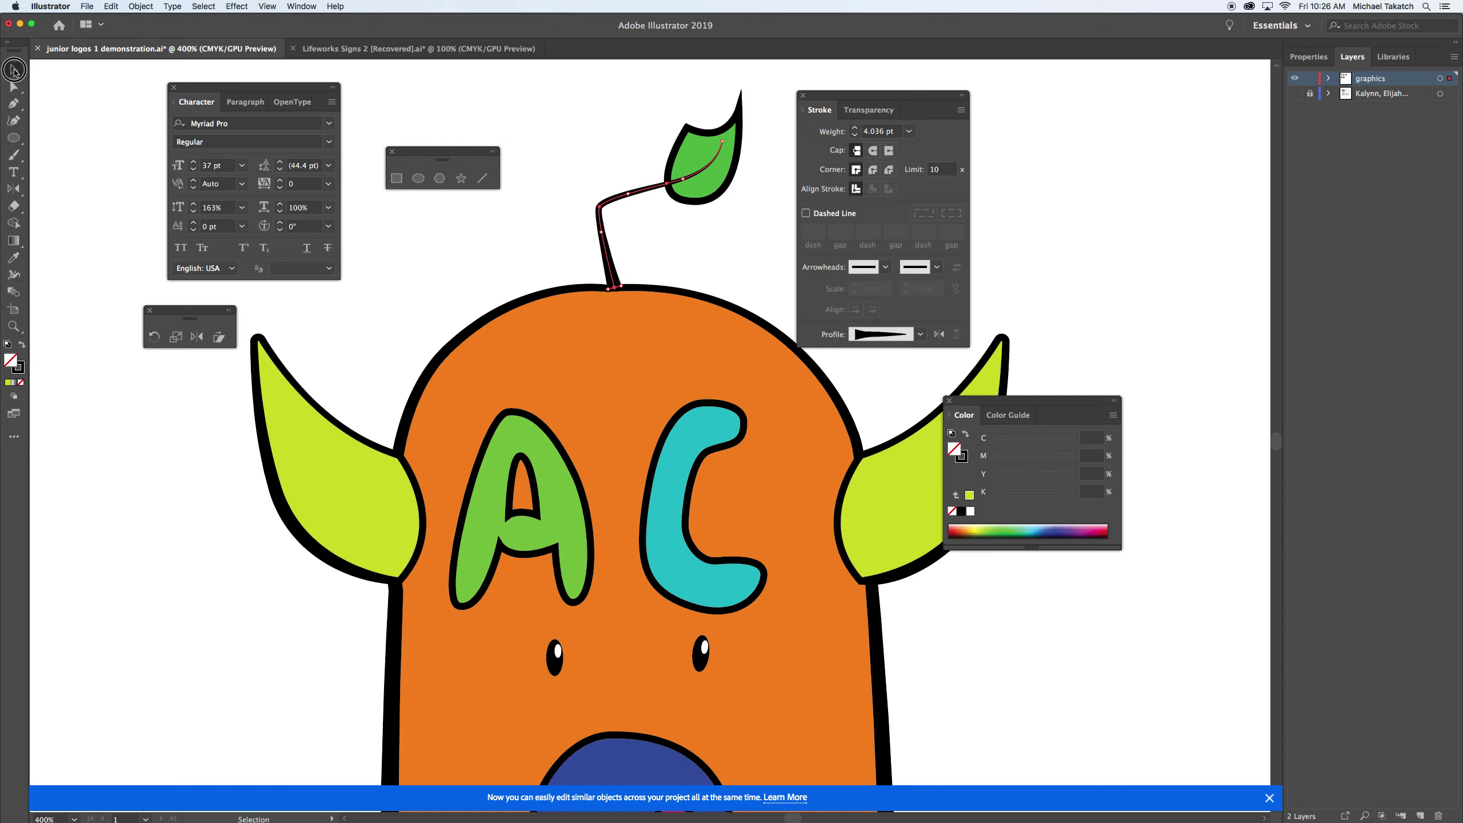
pyautogui.click(406, 229)
pyautogui.moveTo(808, 107); pyautogui.dragTo(962, 120)
# Apply Width Profile 1 to the leaf's outline, then zoom out to the whole monster.
pyautogui.click(740, 168)
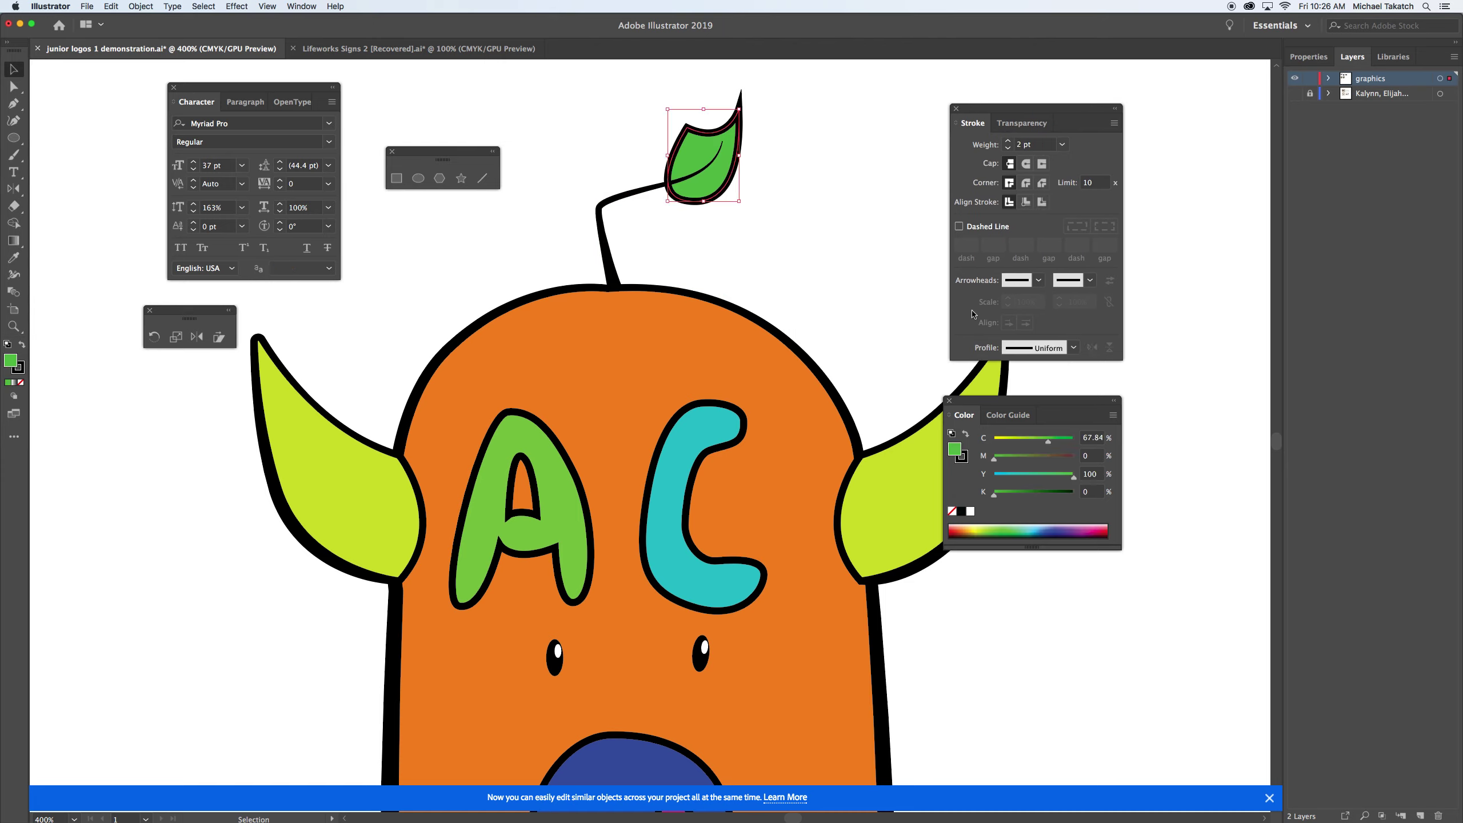
pyautogui.click(1073, 346)
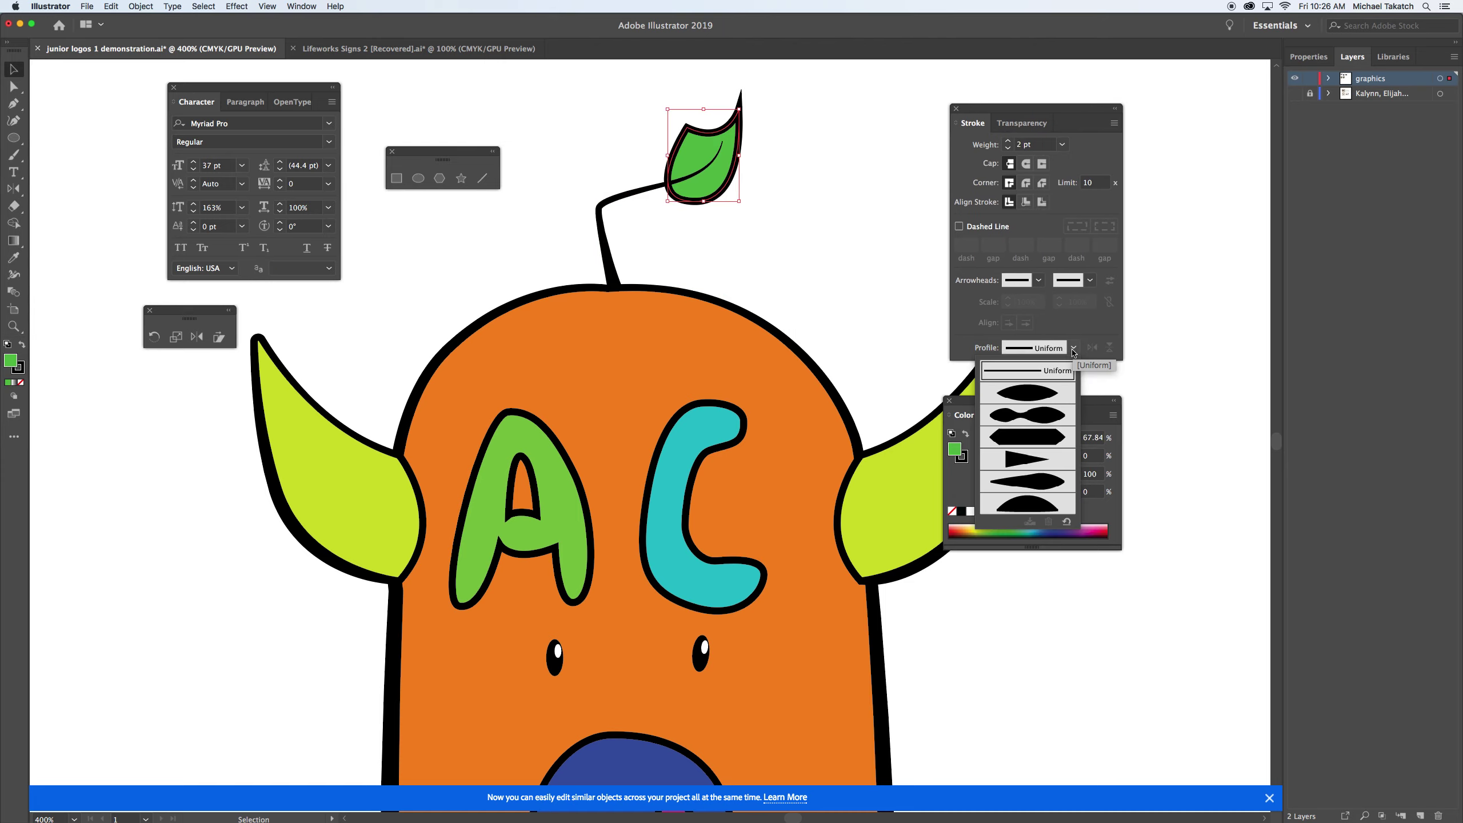
pyautogui.click(1050, 395)
pyautogui.click(845, 281)
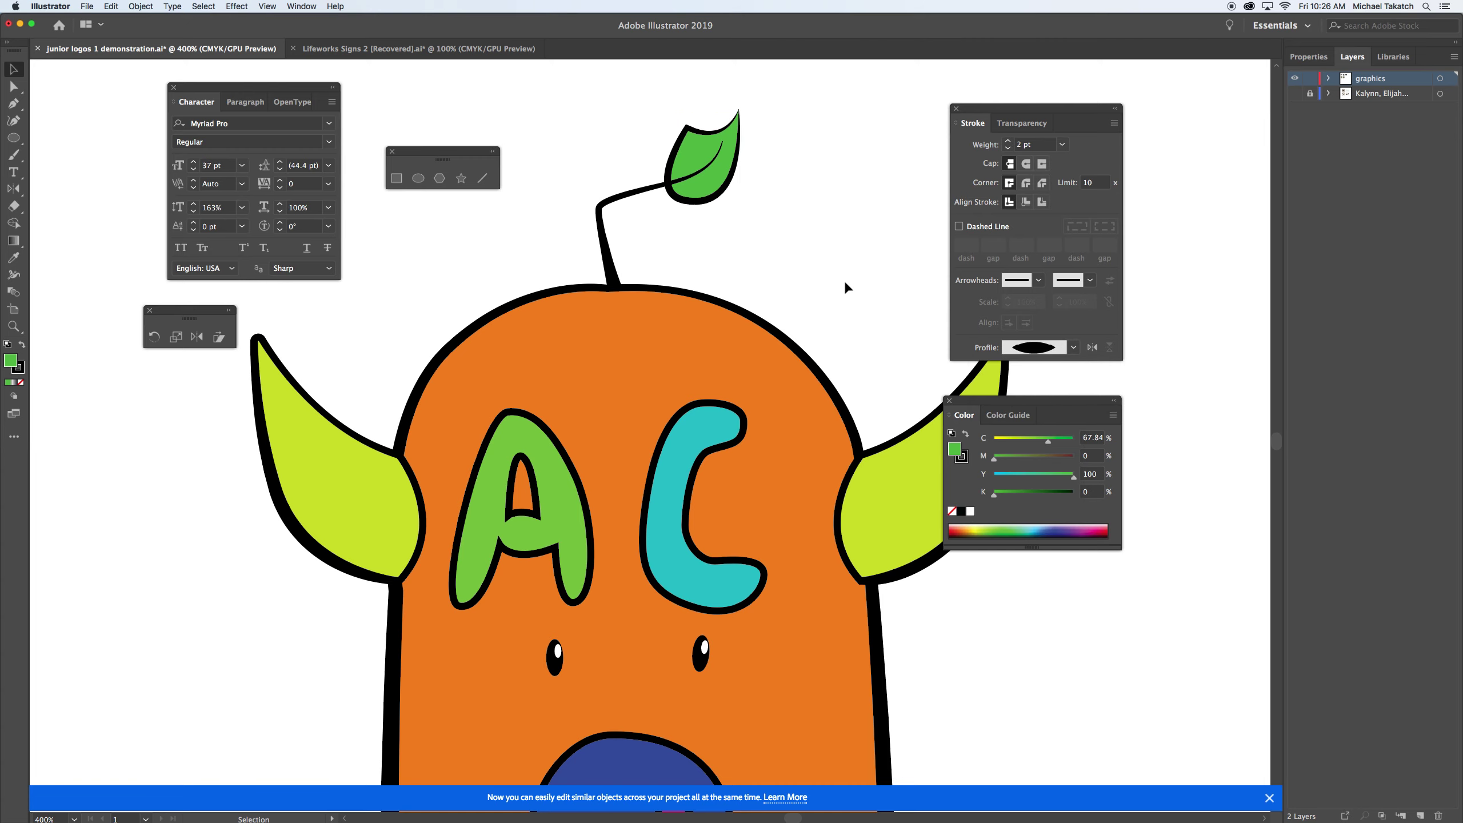
pyautogui.press('super+minus')
pyautogui.moveTo(749, 330); pyautogui.dragTo(752, 296)
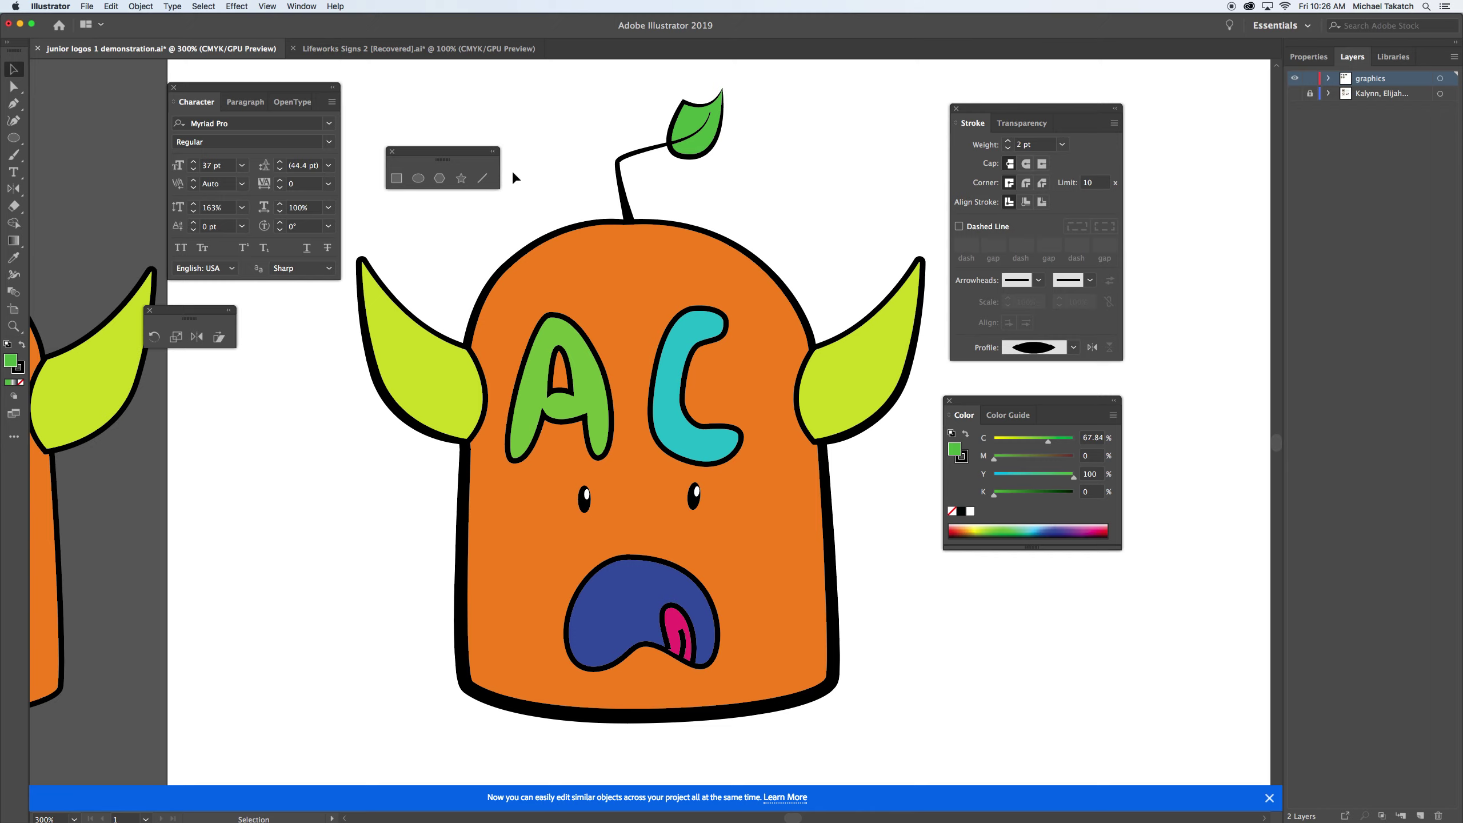
# Hide all panels, go full screen, and drag a first capture region around the logo.
pyautogui.press('Tab')
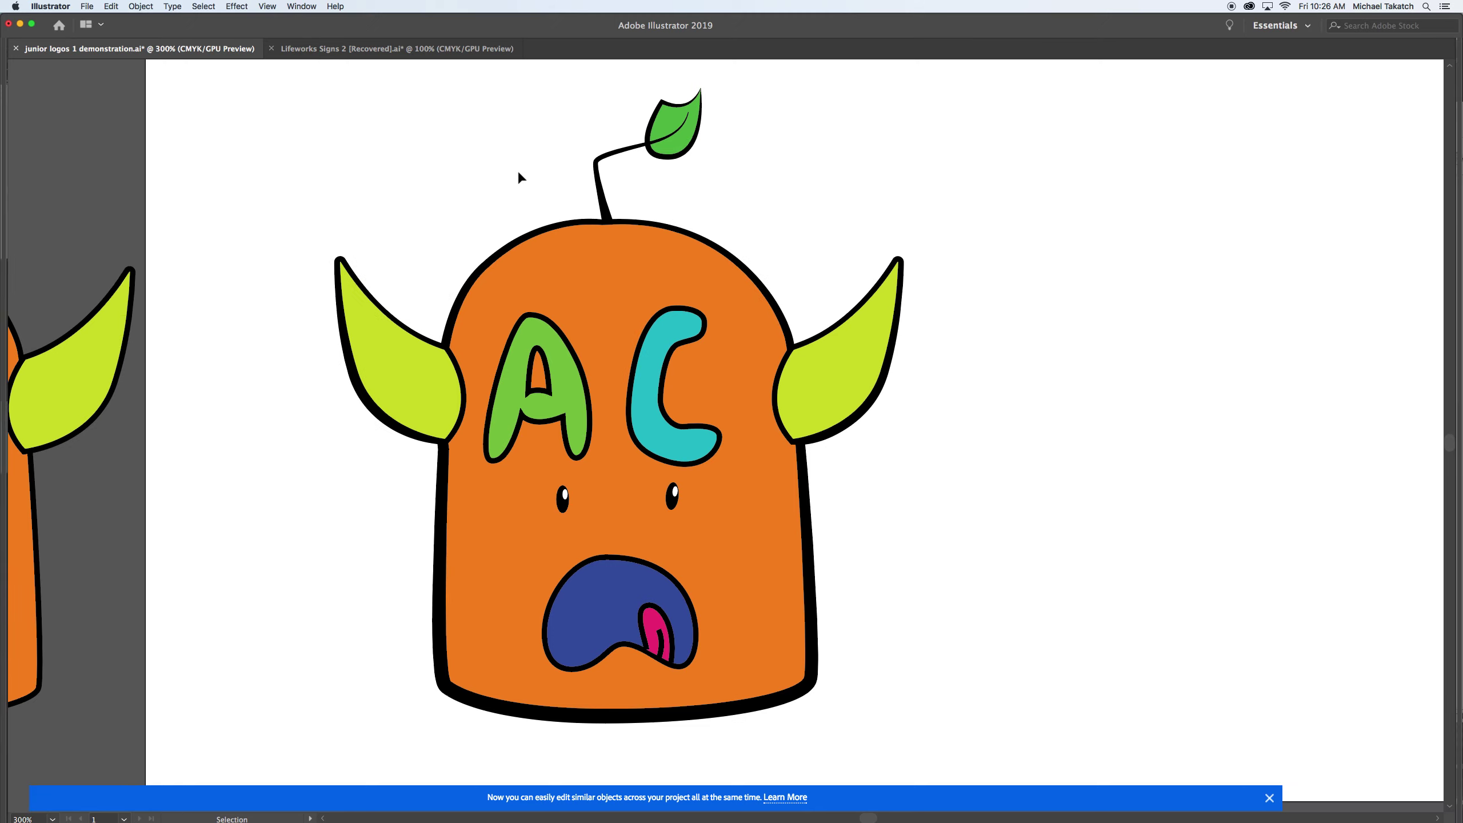
pyautogui.press('f')
pyautogui.press('f')
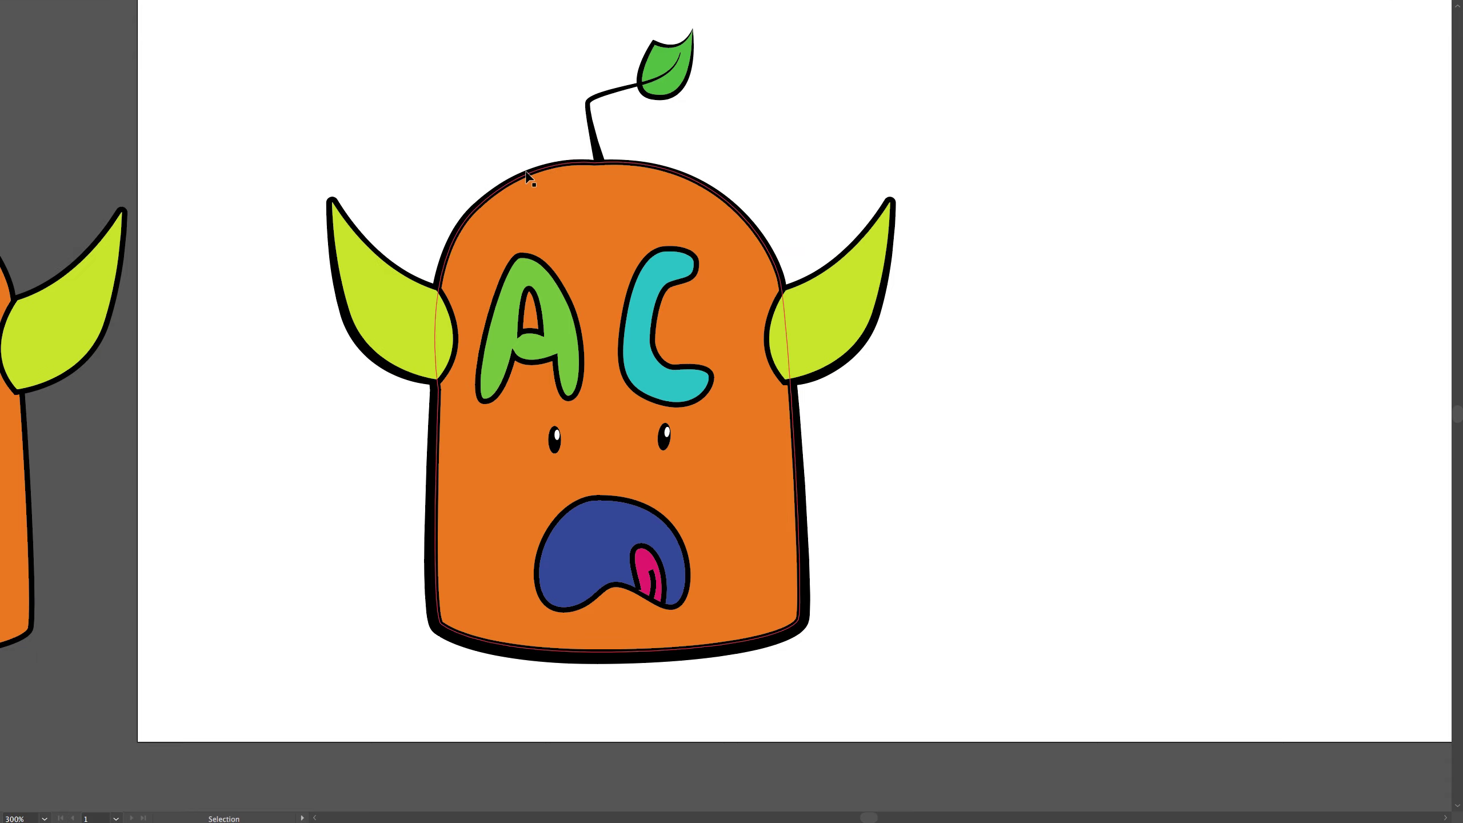
pyautogui.press('ctrl')
pyautogui.moveTo(313, 38)
pyautogui.mouseDown()
pyautogui.moveTo(473, 275)
pyautogui.moveTo(706, 464)
pyautogui.moveTo(826, 533)
pyautogui.moveTo(849, 585)
pyautogui.moveTo(804, 553)
pyautogui.mouseUp()
# Deselect everything and readjust the zoom to frame the monster logo.
pyautogui.click(856, 520)
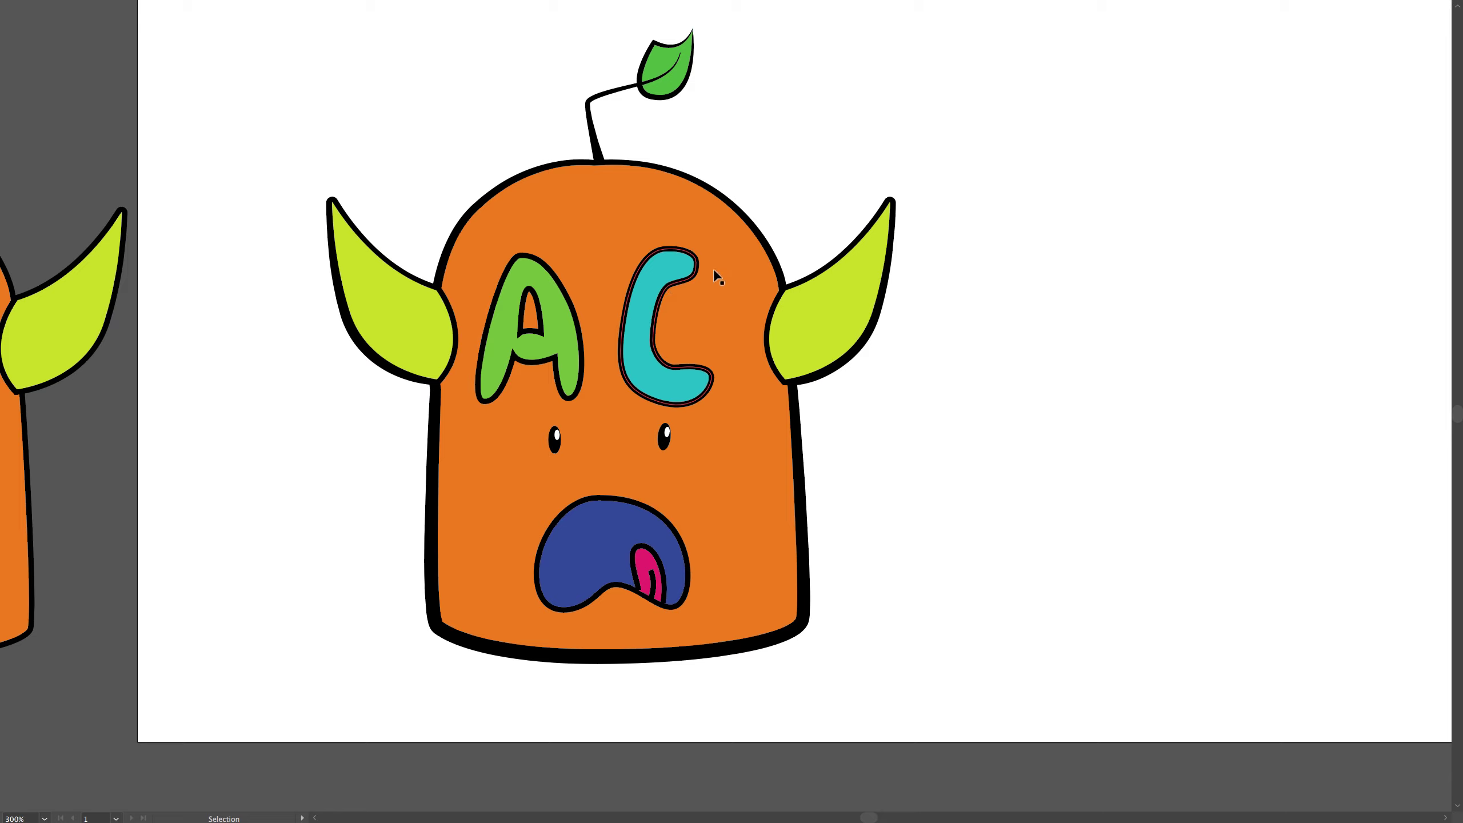
pyautogui.press('a')
pyautogui.hotkey('ctrl', '-')
pyautogui.hotkey('ctrl', '-')
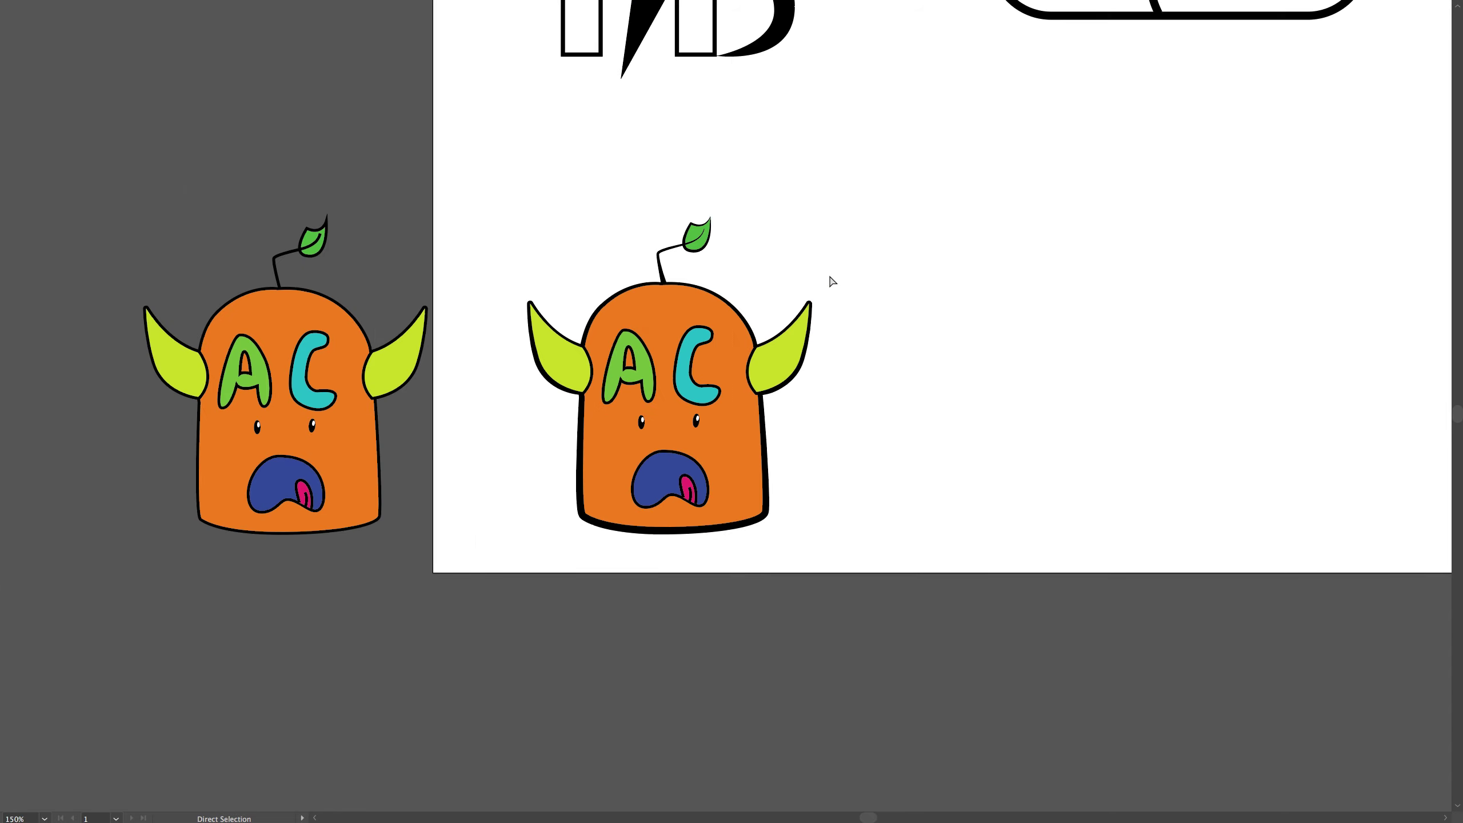
pyautogui.hotkey('ctrl', '-')
pyautogui.hotkey('ctrl', '-')
pyautogui.hotkey('ctrl', '=')
pyautogui.hotkey('ctrl', '=')
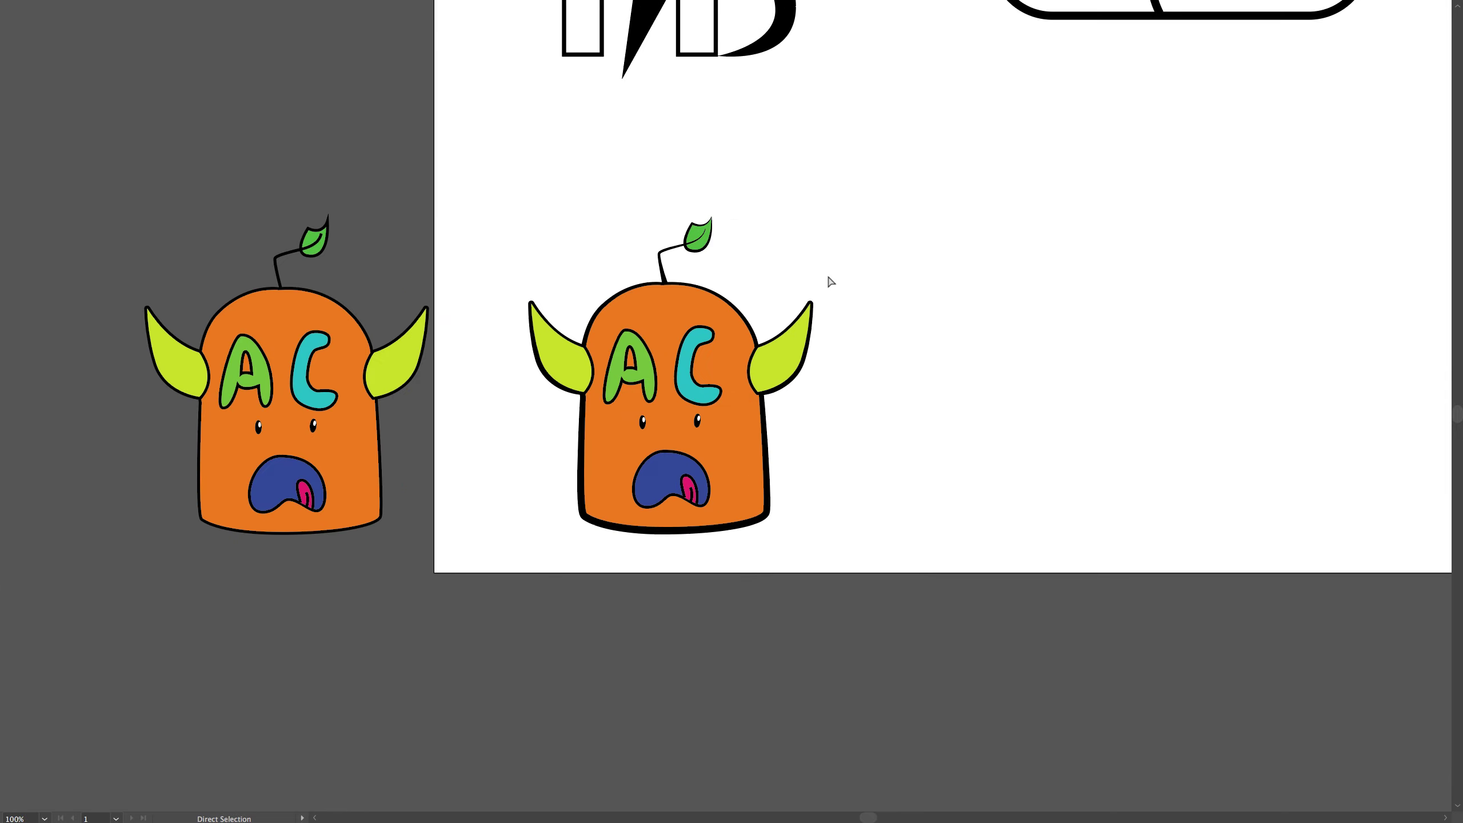
pyautogui.hotkey('ctrl', '=')
pyautogui.hotkey('ctrl', '=')
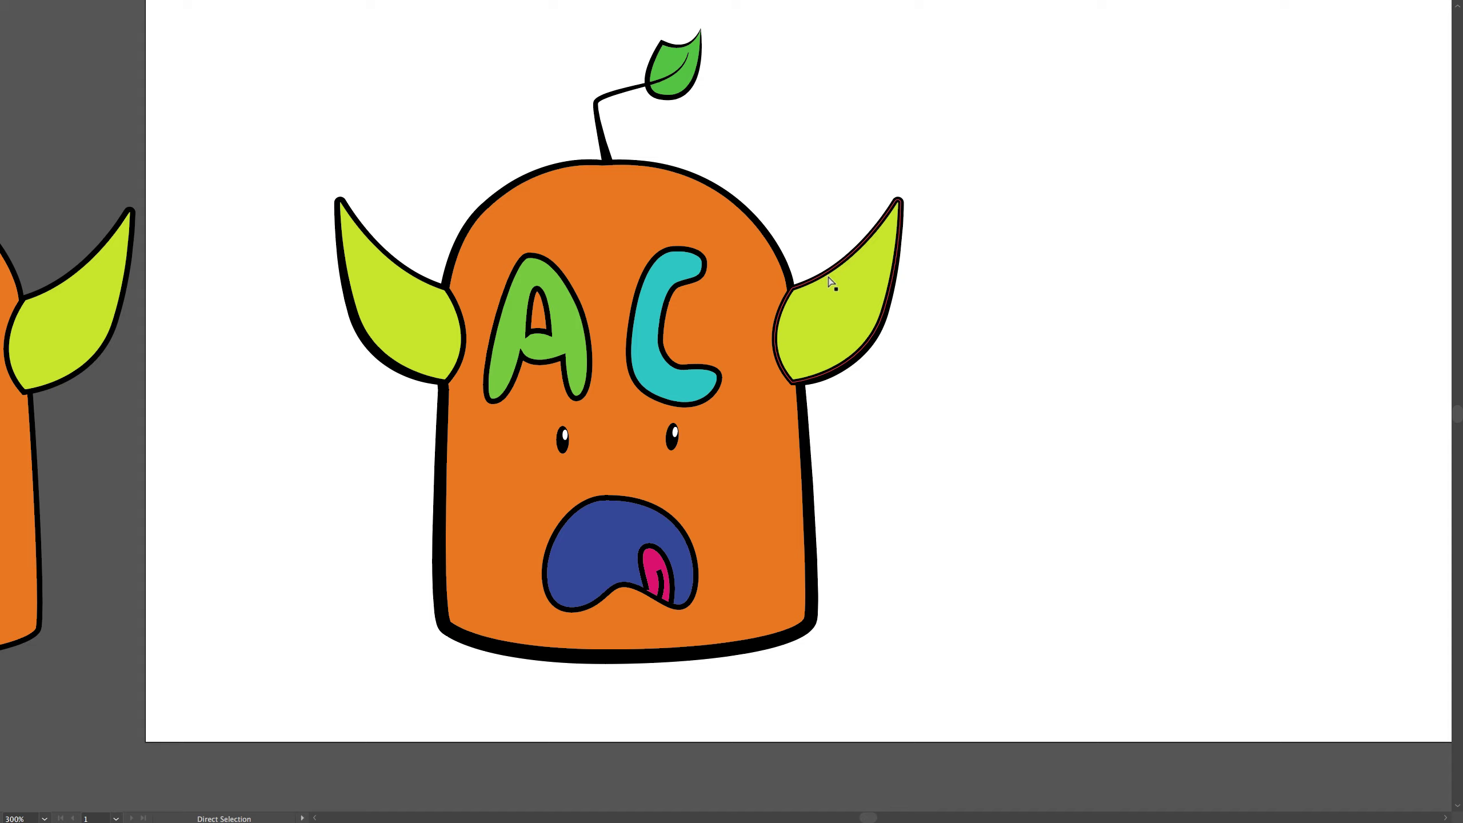
pyautogui.press('v')
# Screenshot the full monster logo with Cmd+Shift+4, then switch to Finder.
pyautogui.press('ctrl')
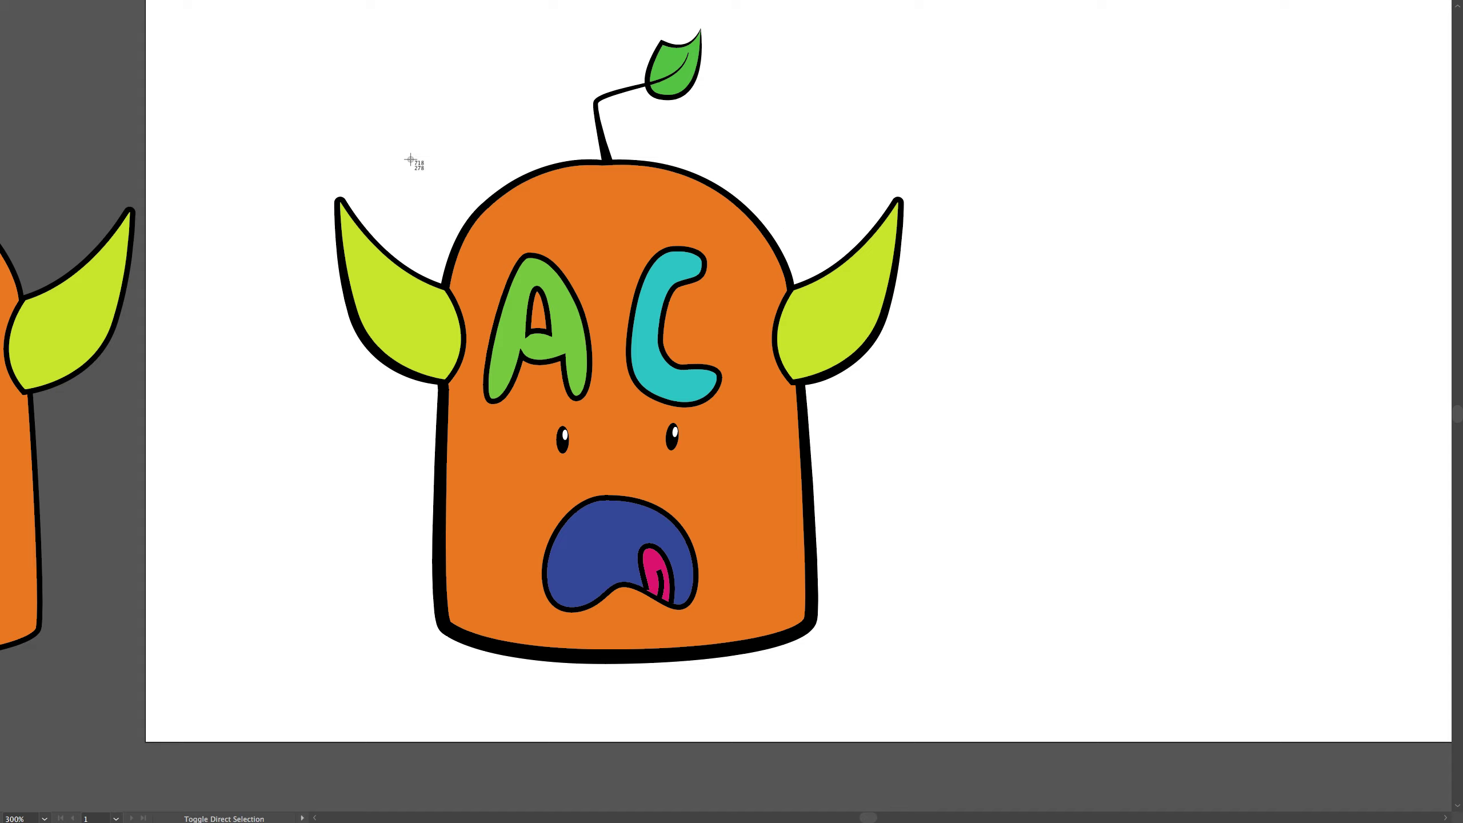
pyautogui.moveTo(270, 16)
pyautogui.mouseDown()
pyautogui.moveTo(853, 528)
pyautogui.moveTo(876, 595)
pyautogui.moveTo(904, 583)
pyautogui.moveTo(970, 720)
pyautogui.mouseUp()
pyautogui.press('a')
pyautogui.press('super+Tab')
pyautogui.press('super+Tab')
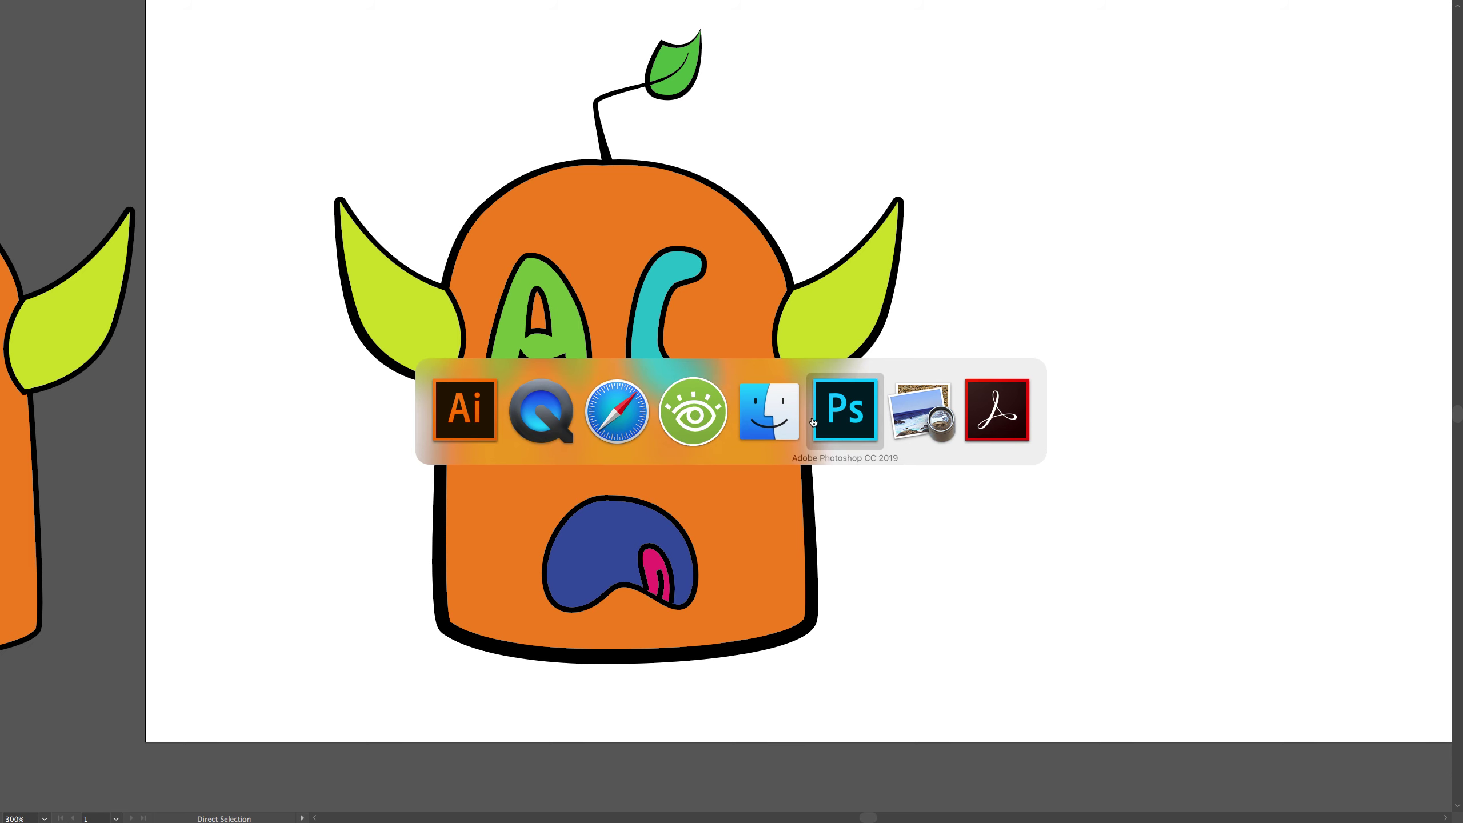
pyautogui.press('super+Tab')
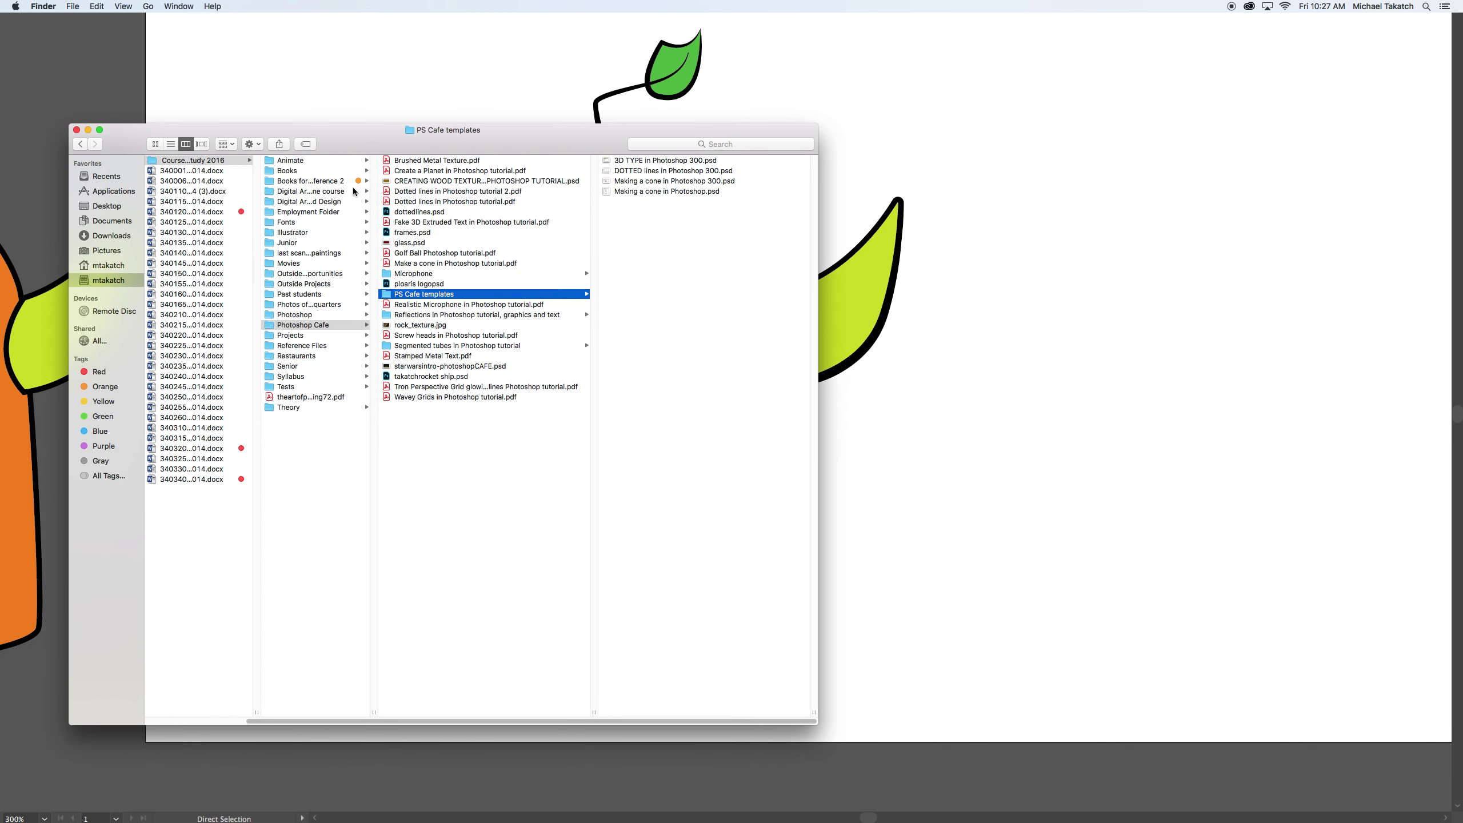
# Open the Desktop folder and preview the newest Screen Shot PNG.
pyautogui.click(112, 206)
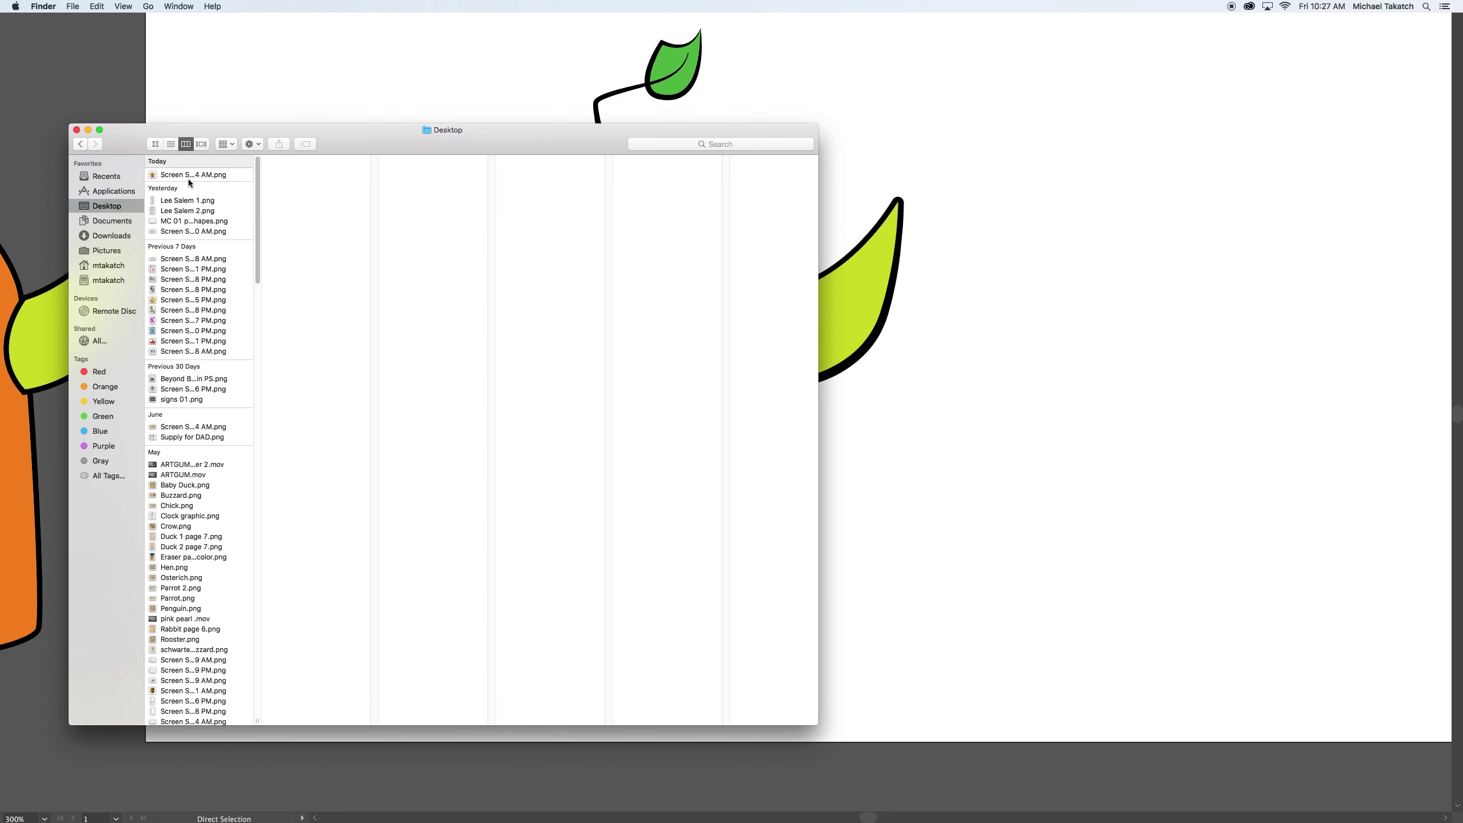
pyautogui.click(188, 176)
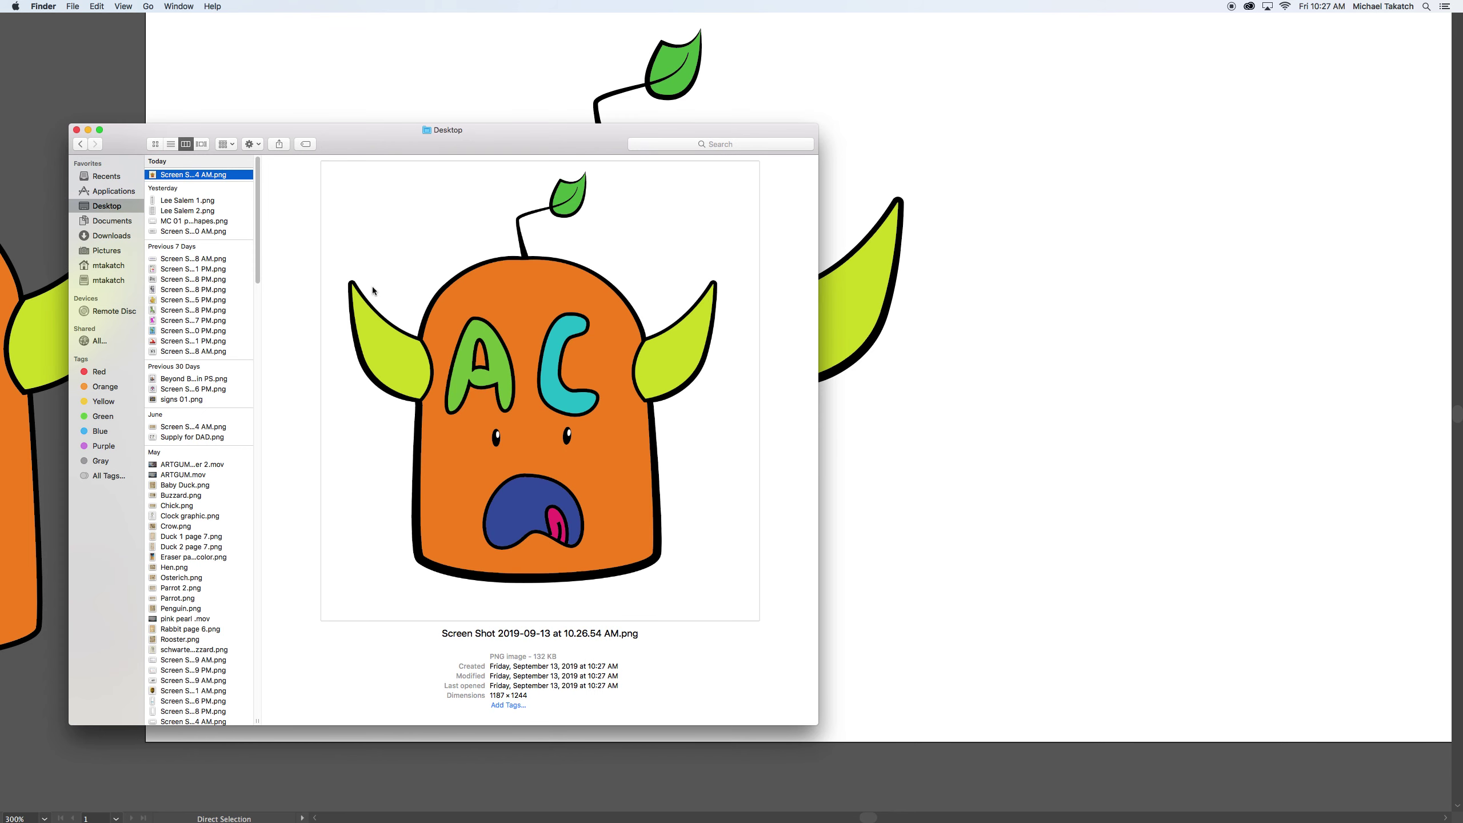